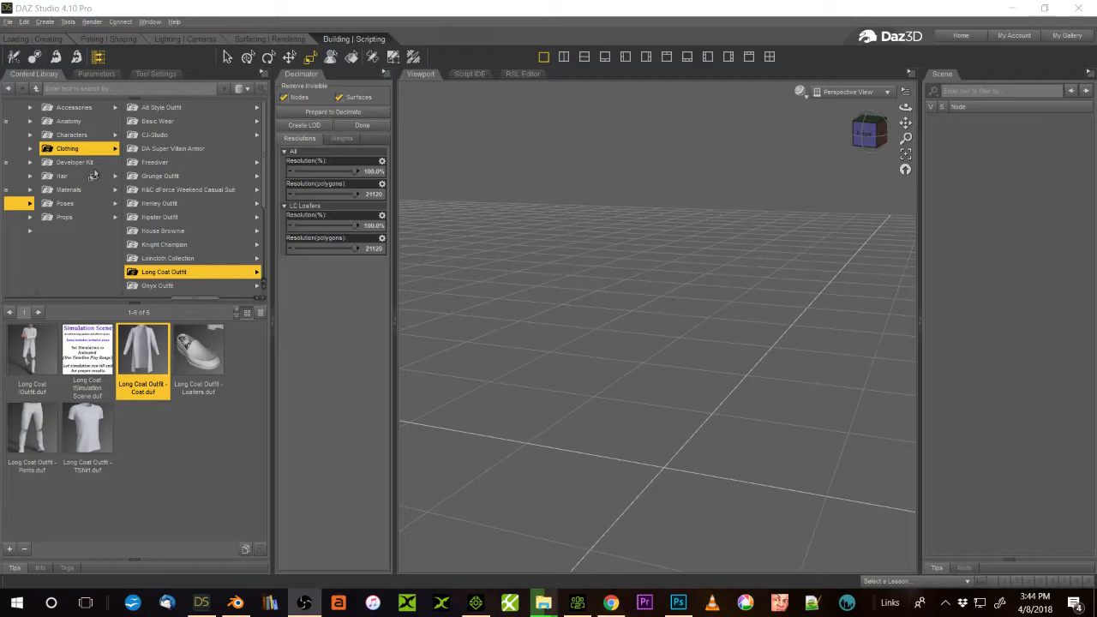
- Open the scene file MyGenesis8MaleDummy.duf from the Genesis folder
left_click(8, 21)
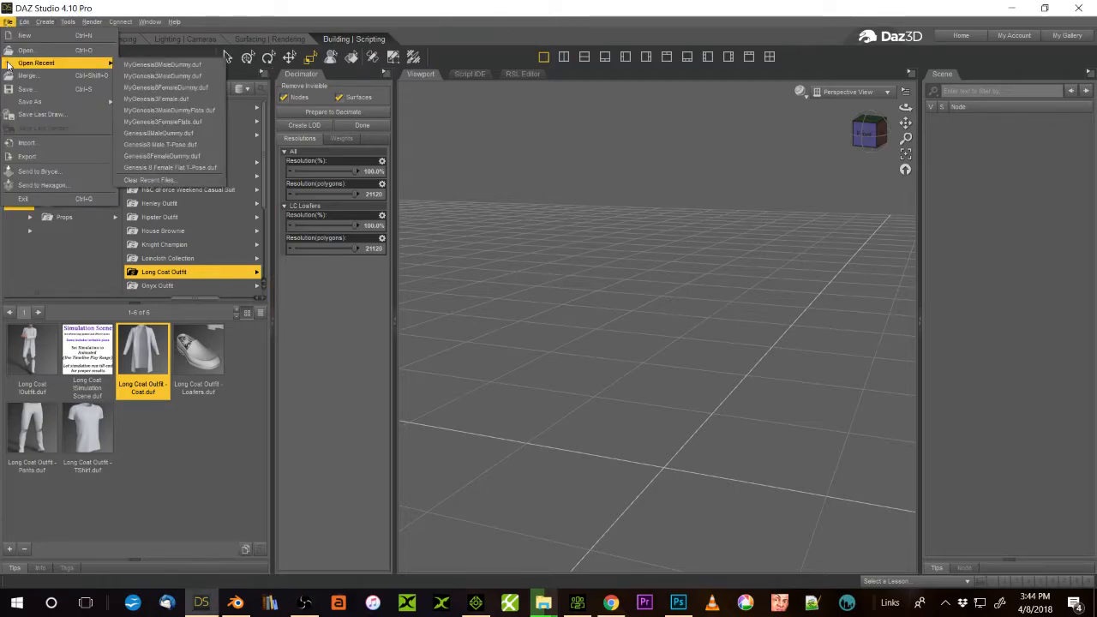
left_click(26, 49)
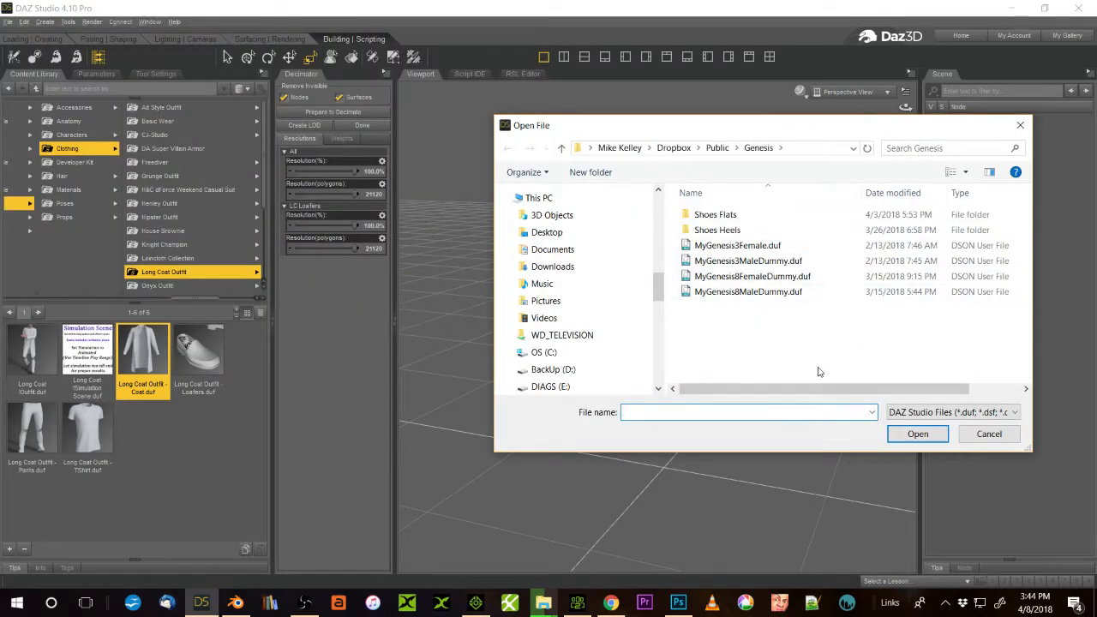
left_click(733, 293)
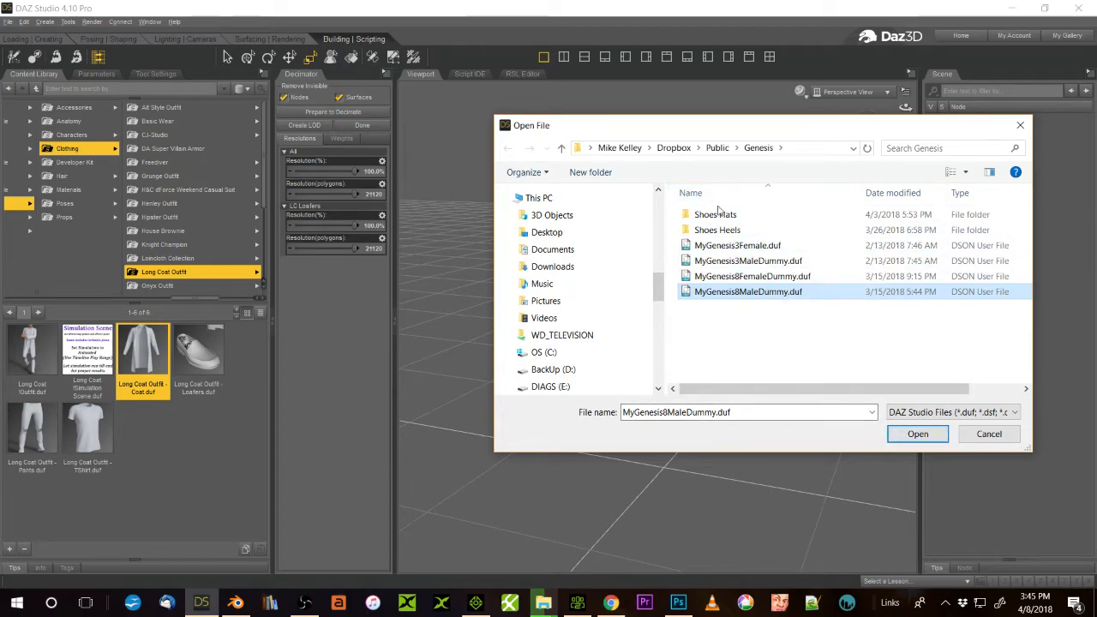
left_click(918, 434)
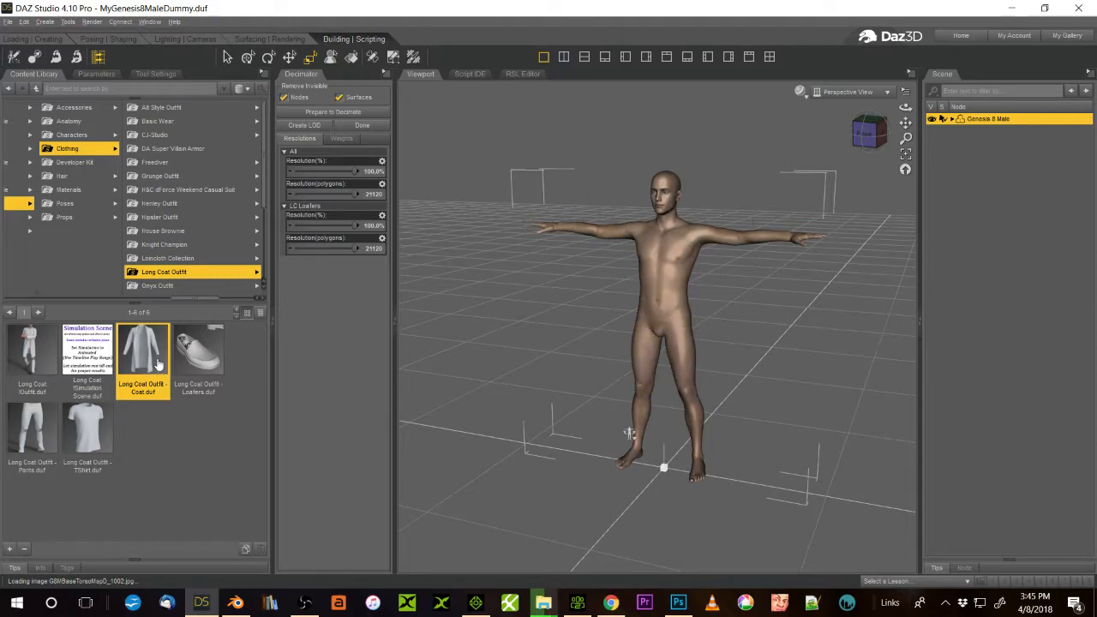
- Add the Long Coat Outfit coat to the Genesis 8 Male figure and hide the figure so only the coat shows
double_click(139, 369)
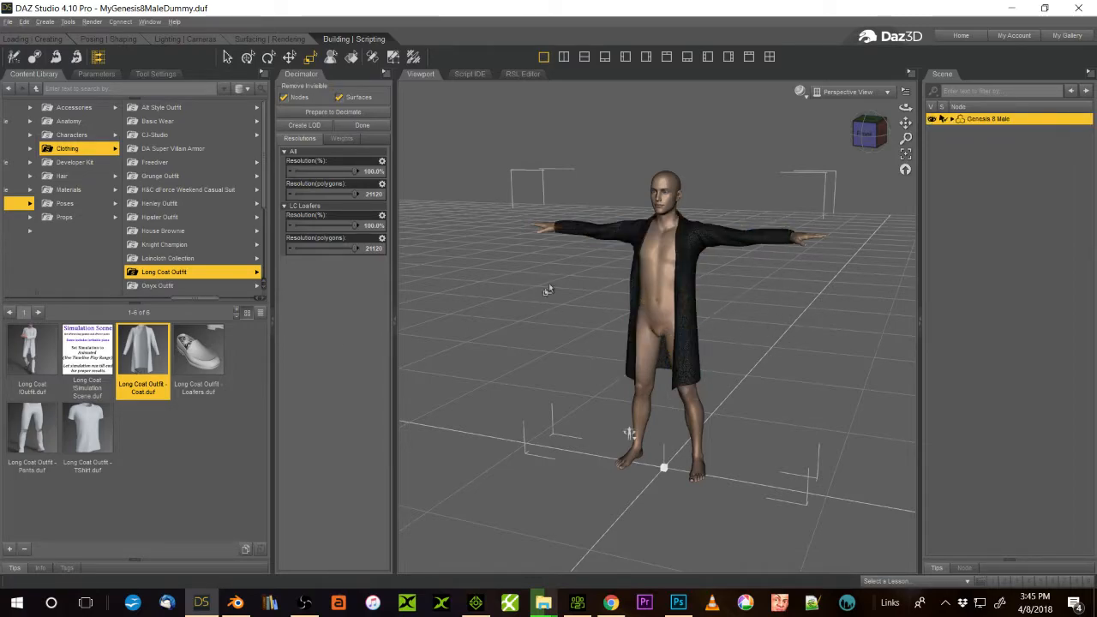
scroll(816, 299, "up", 4)
scroll(815, 299, "up", 2)
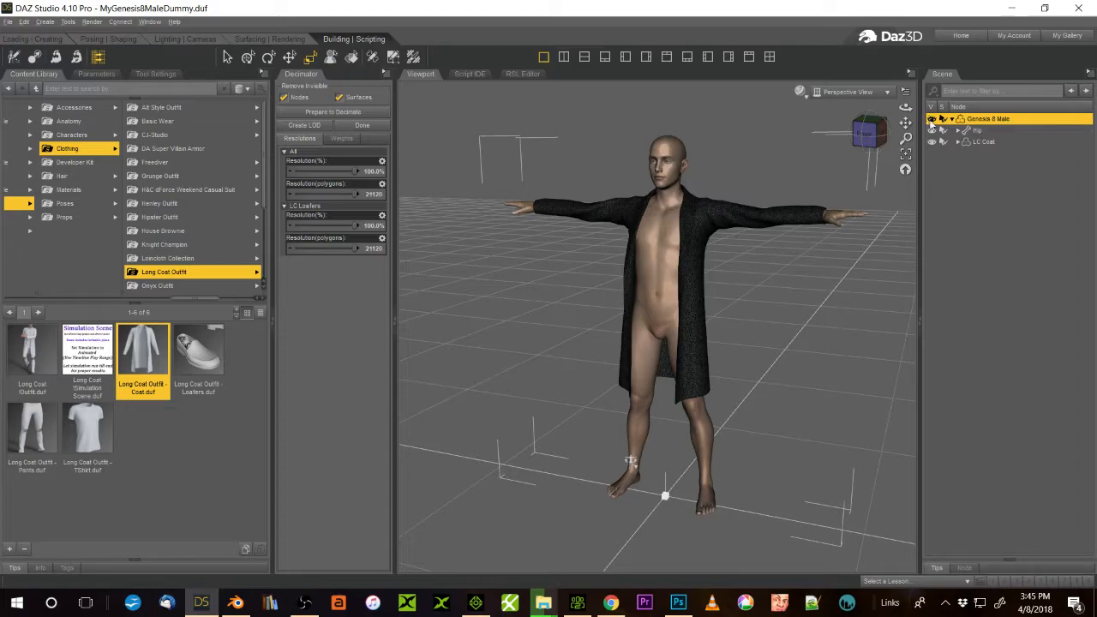
left_click(931, 120)
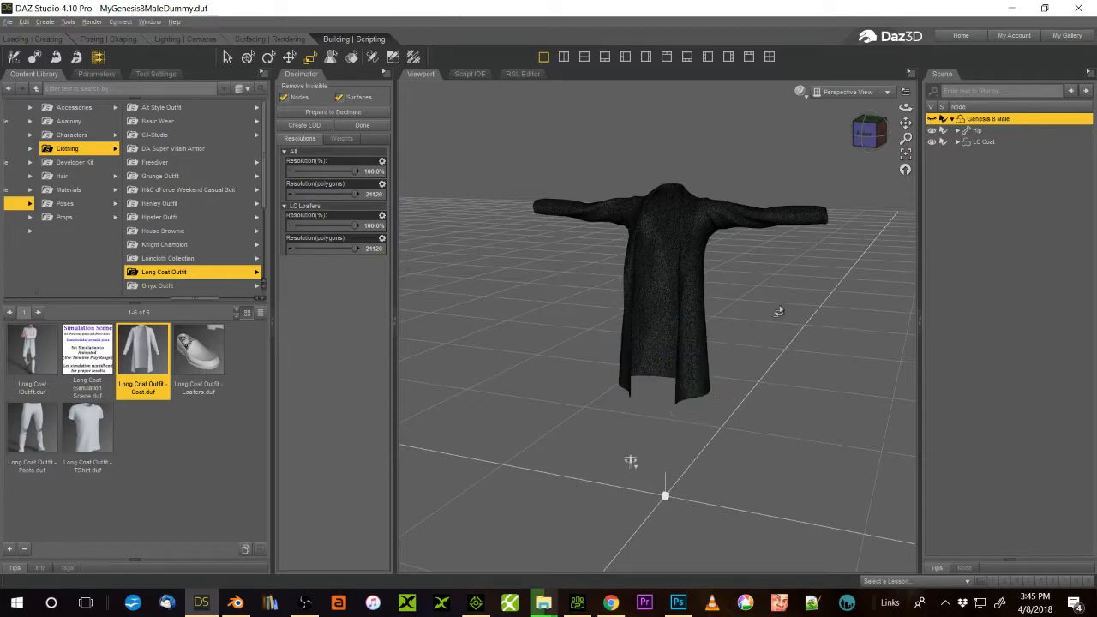
- Export the coat as Long Coat.obj to Downloads, overwriting the existing file, with the Custom preset at 1% scale and Collect Maps
left_click(8, 22)
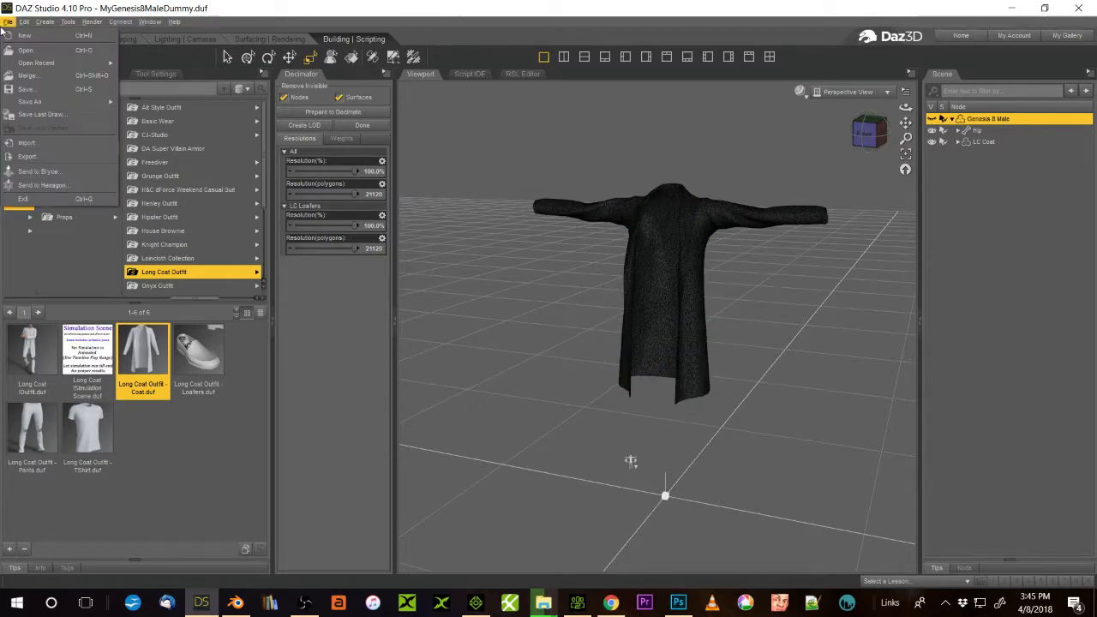
left_click(25, 156)
scroll(837, 304, "down", 1)
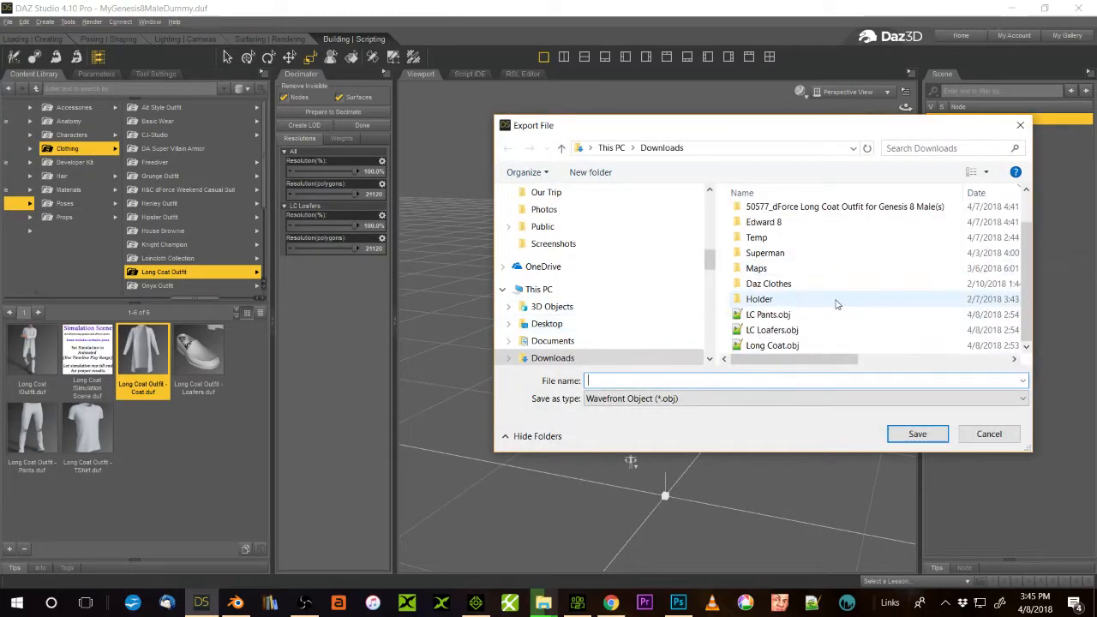
left_click(789, 347)
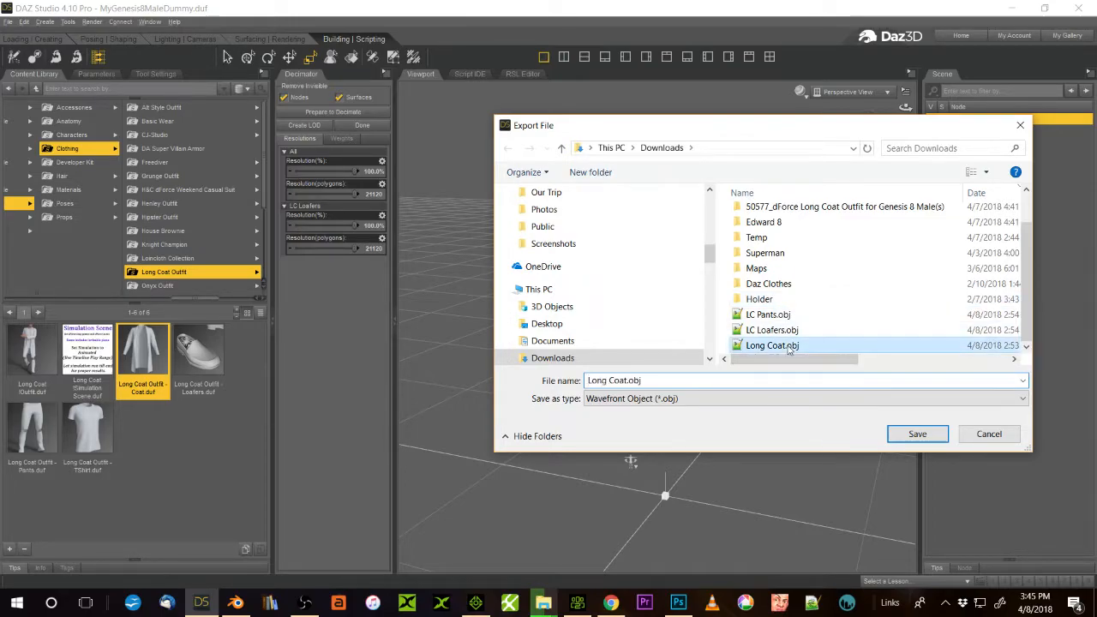
left_click(916, 436)
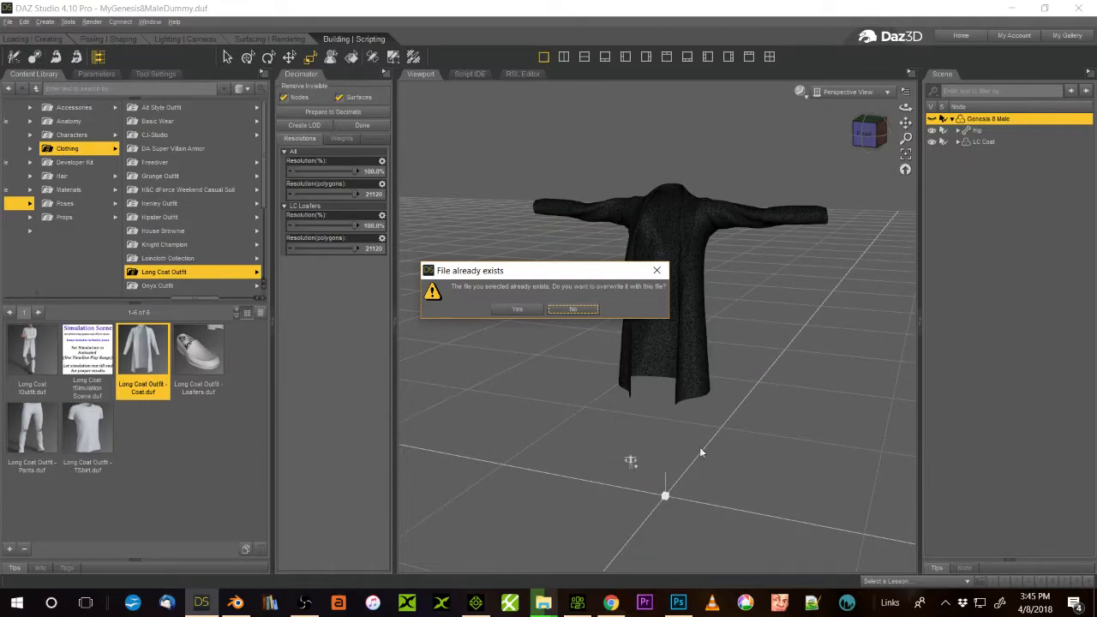
left_click(520, 309)
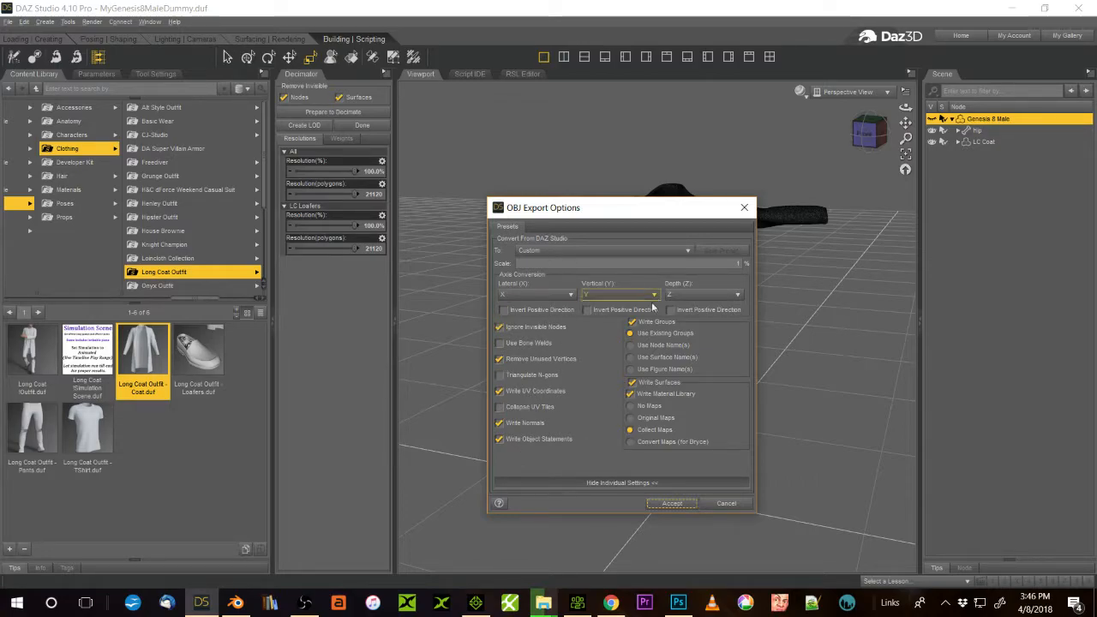
left_click(672, 504)
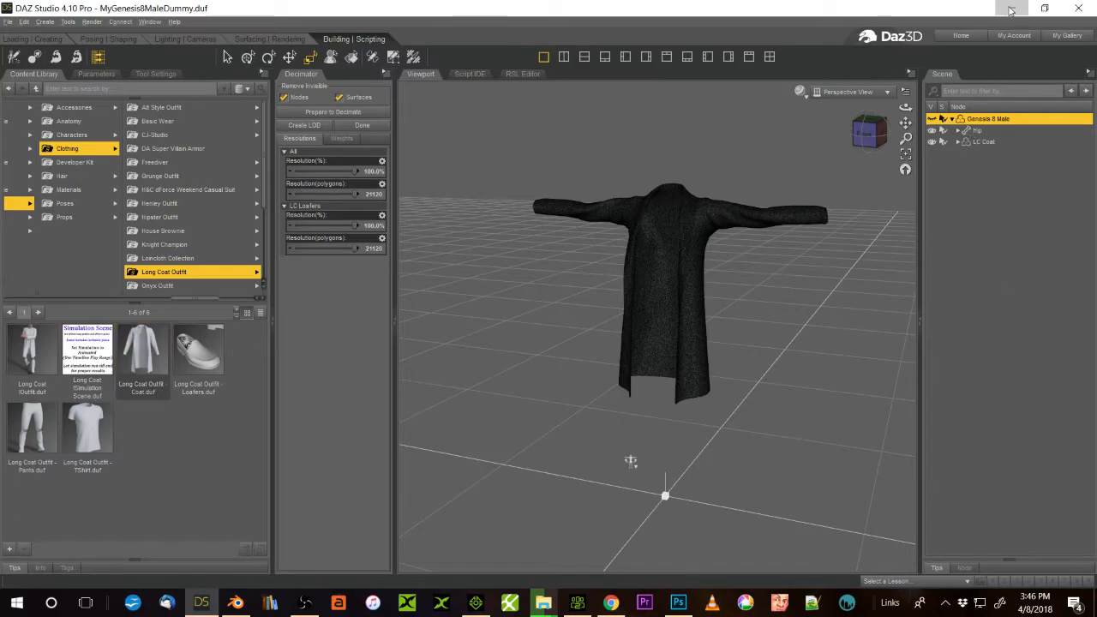
- Switch to Blender and open Genesis8MaleDummy3.blend from the Genesis folder
left_click(1010, 9)
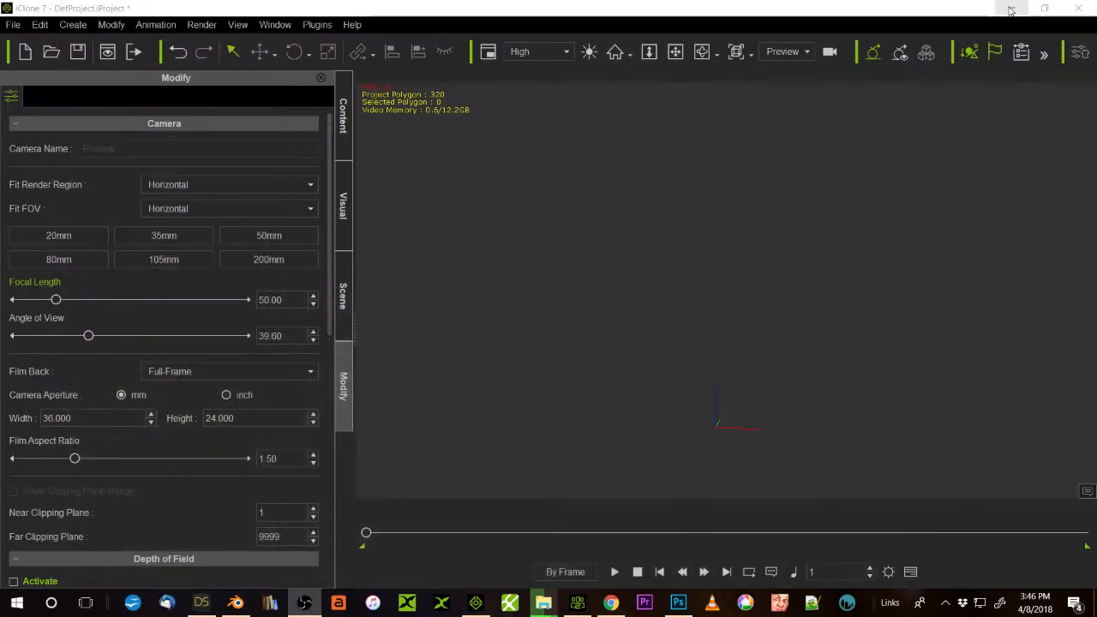
left_click(577, 602)
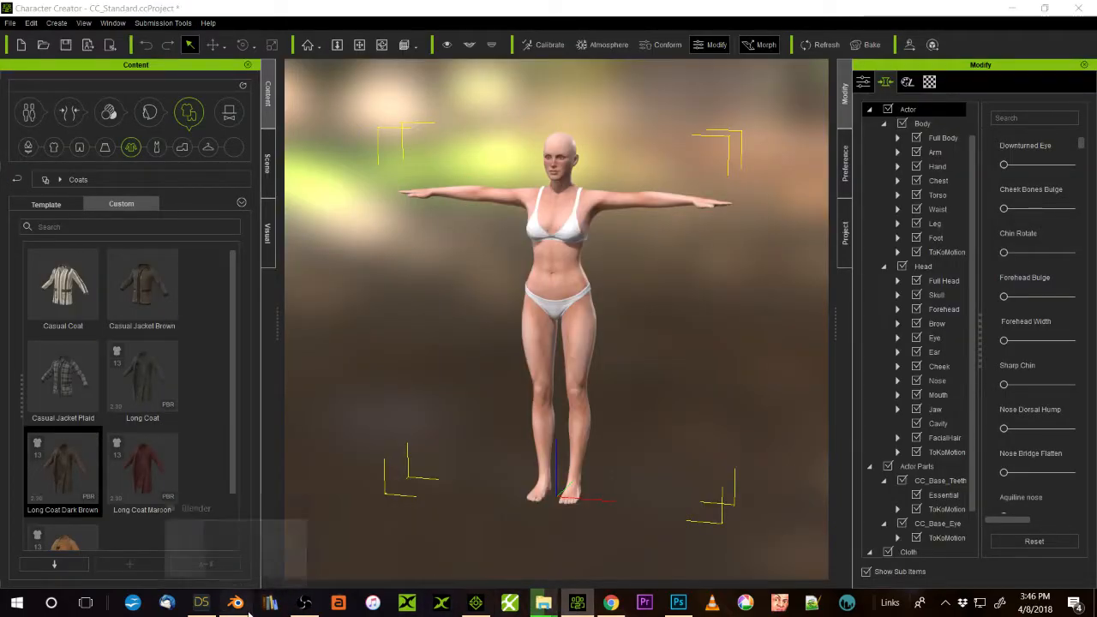
left_click(237, 602)
left_click(41, 27)
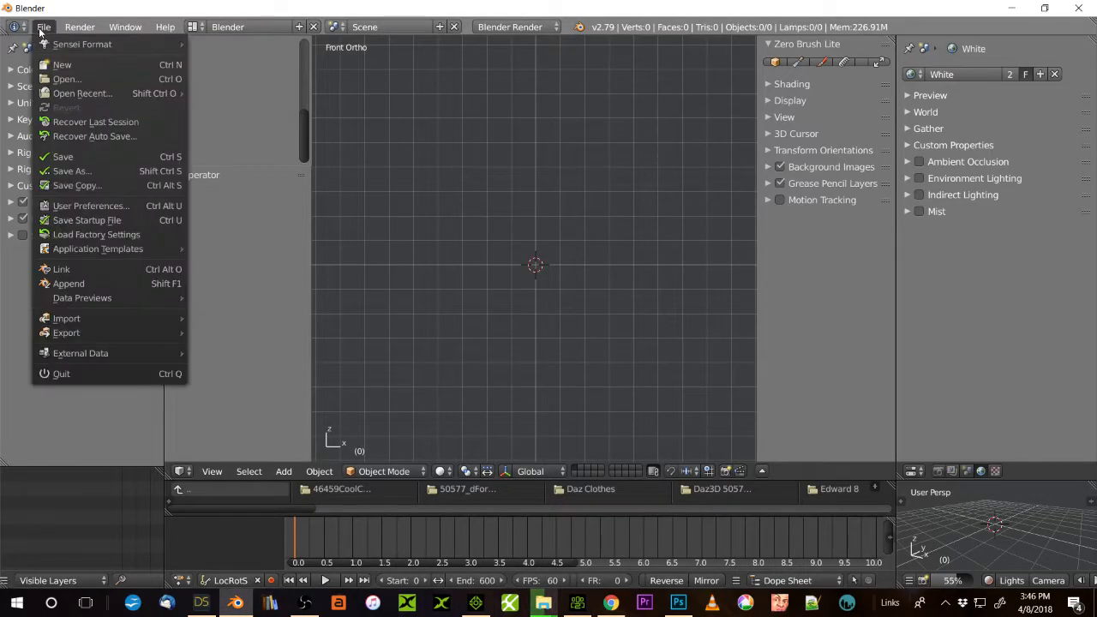
left_click(65, 79)
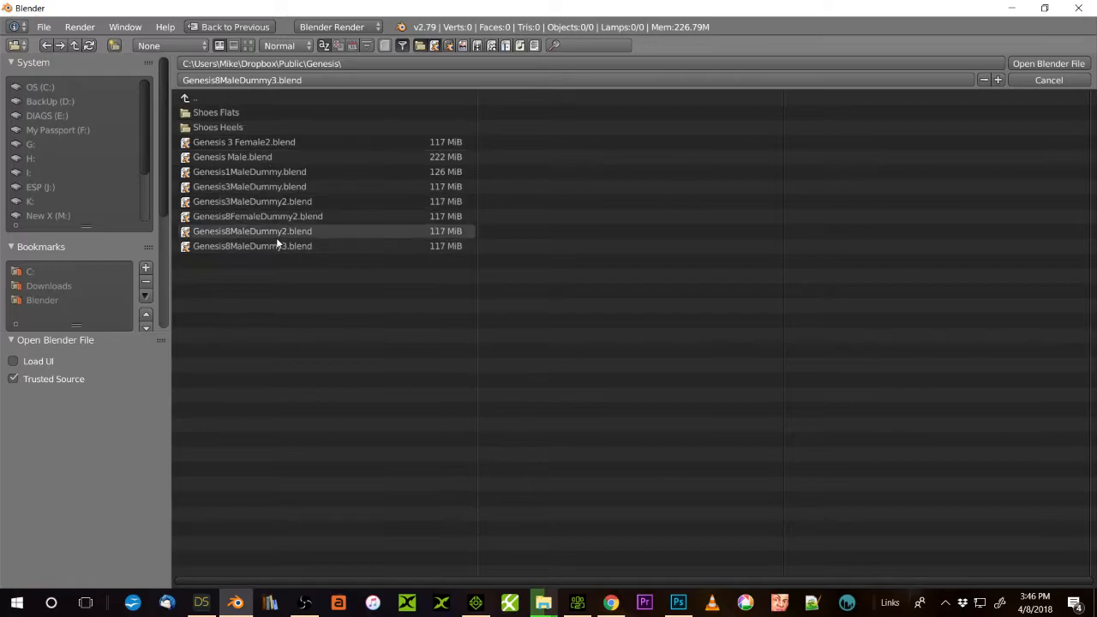
left_click(242, 246)
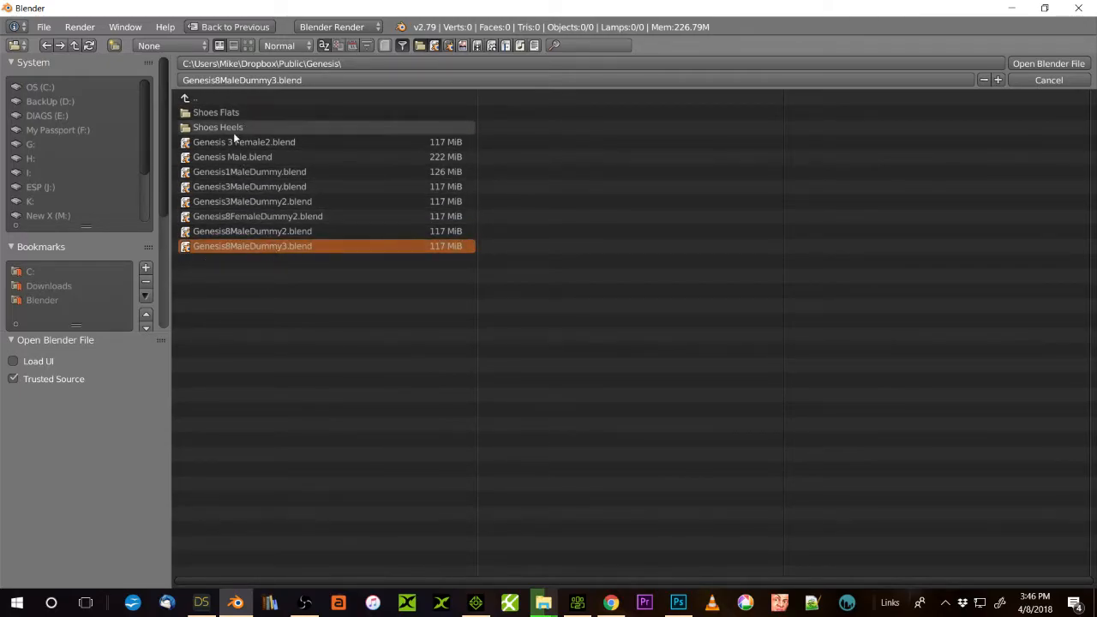
left_click(1025, 66)
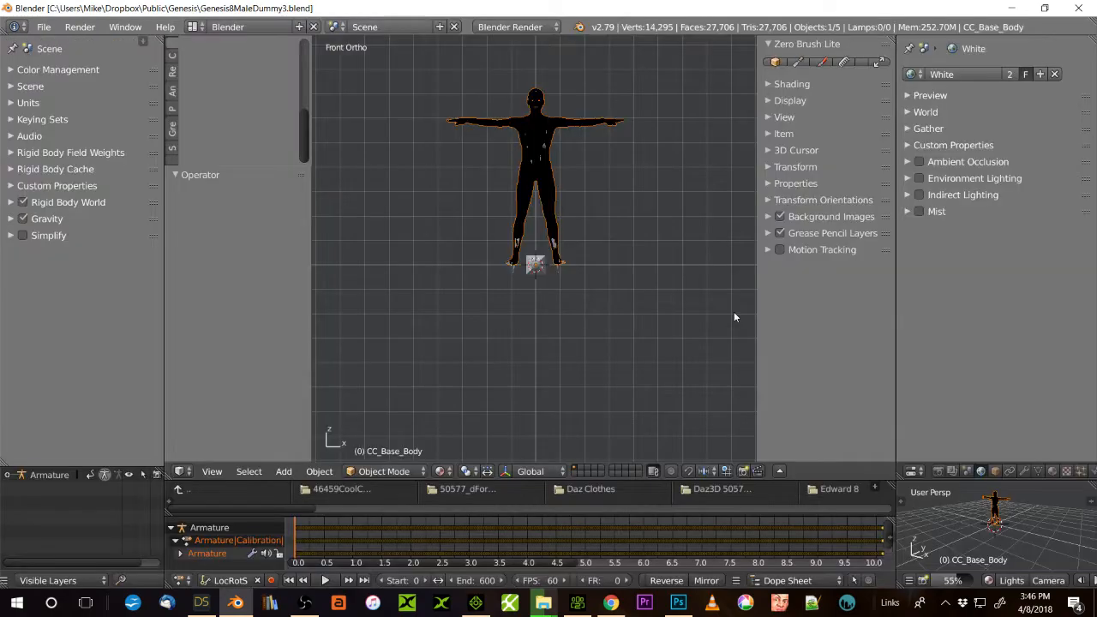
- Set the viewport shading to Solid and frame the whole male dummy in the front view
middle_click_drag(623, 229, 647, 325, "shift")
scroll(656, 298, "up", 4)
left_click(436, 474)
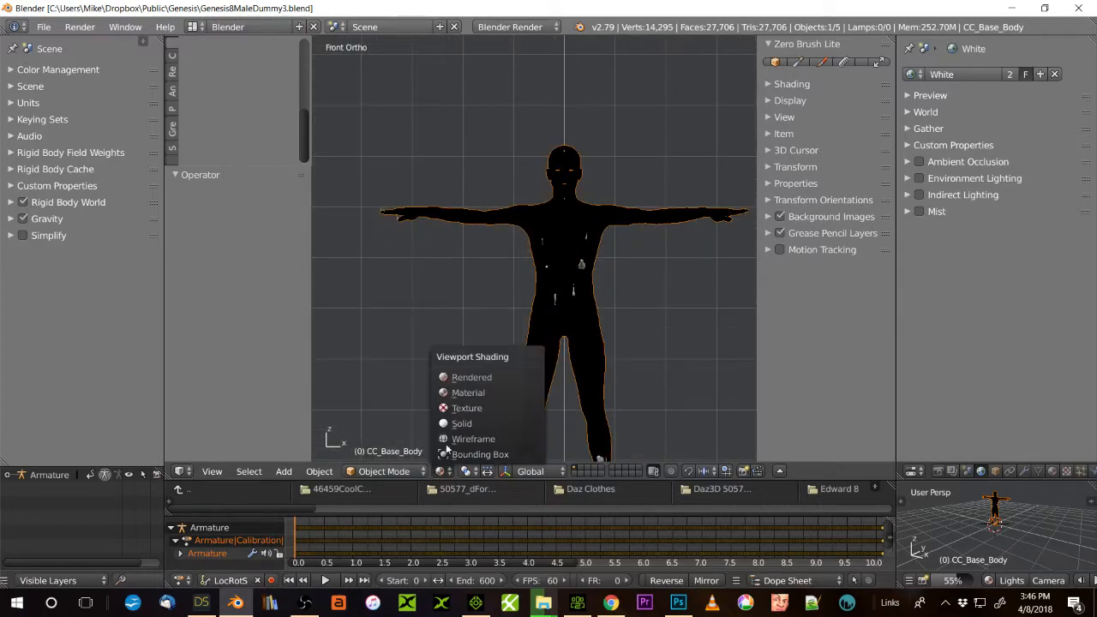
left_click(457, 426)
middle_click_drag(720, 357, 678, 269, "shift")
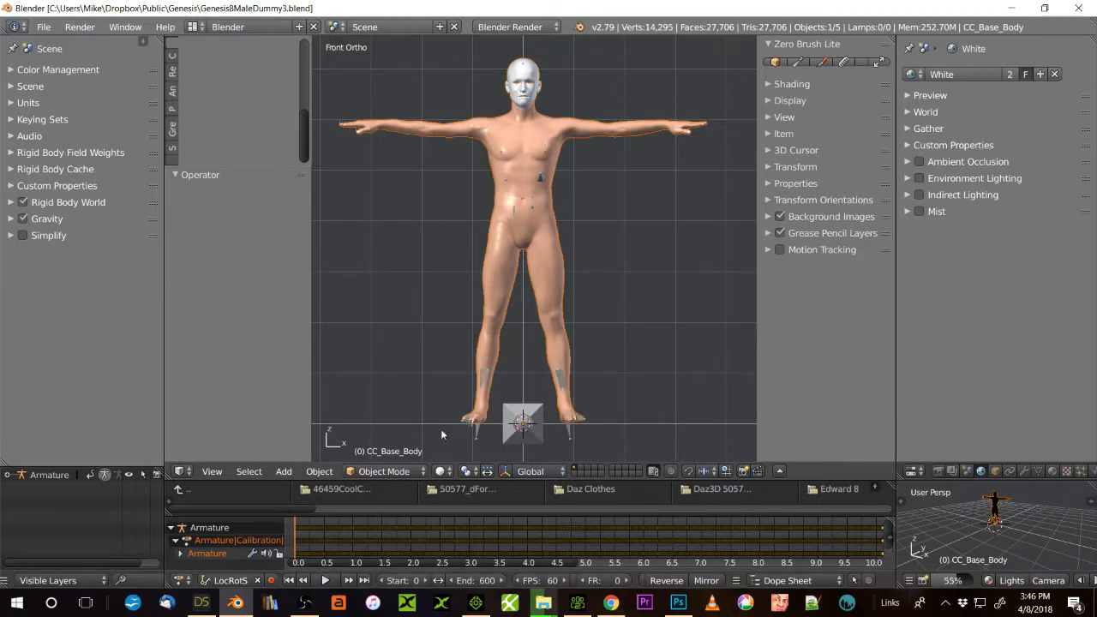
- Switch to Character Creator to look at the base character templates and export options, and return to Blender
left_click(577, 604)
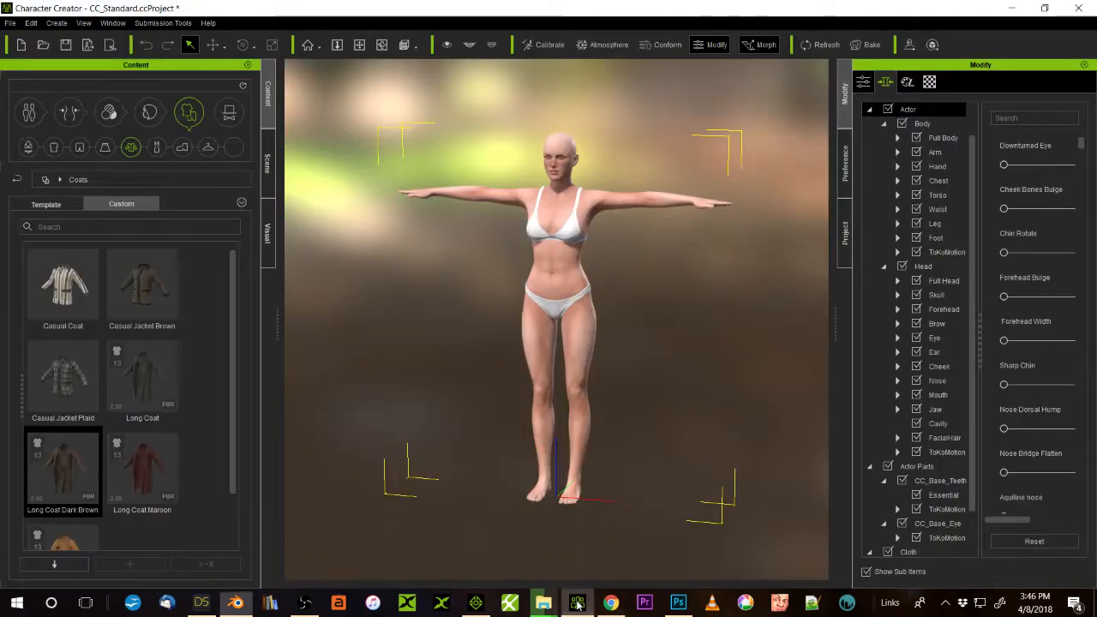
left_click(31, 117)
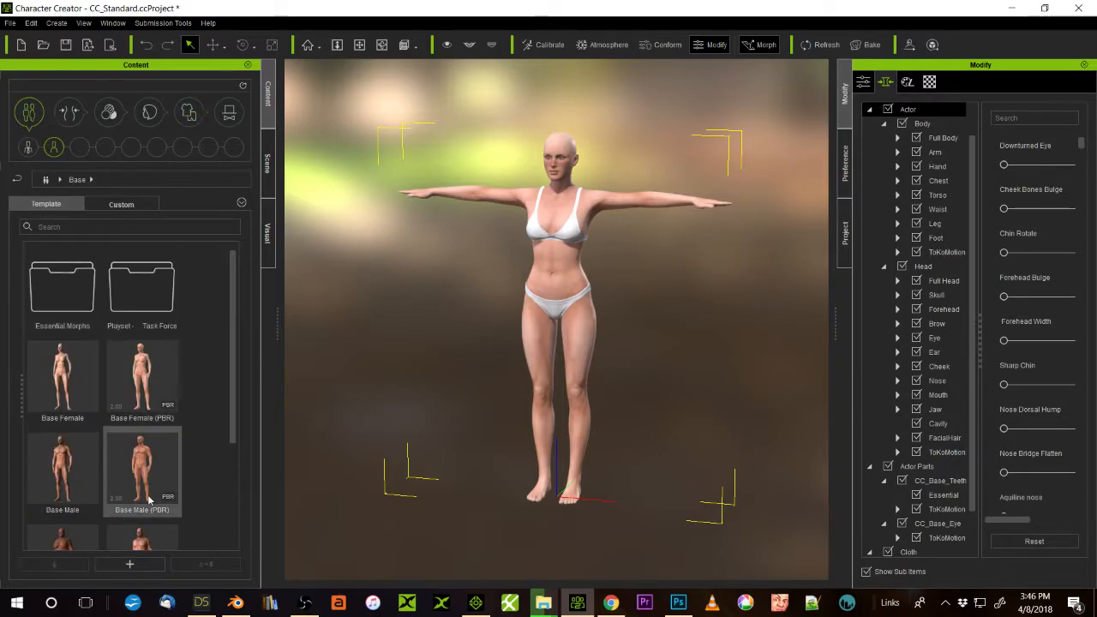
left_click(10, 23)
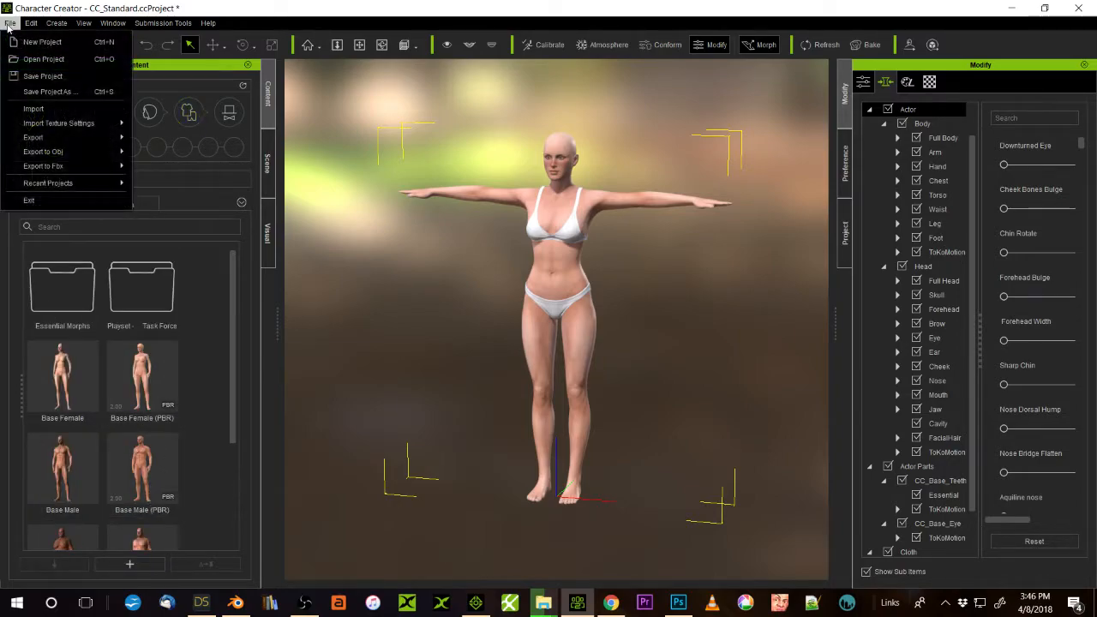
mouse_move(38, 137)
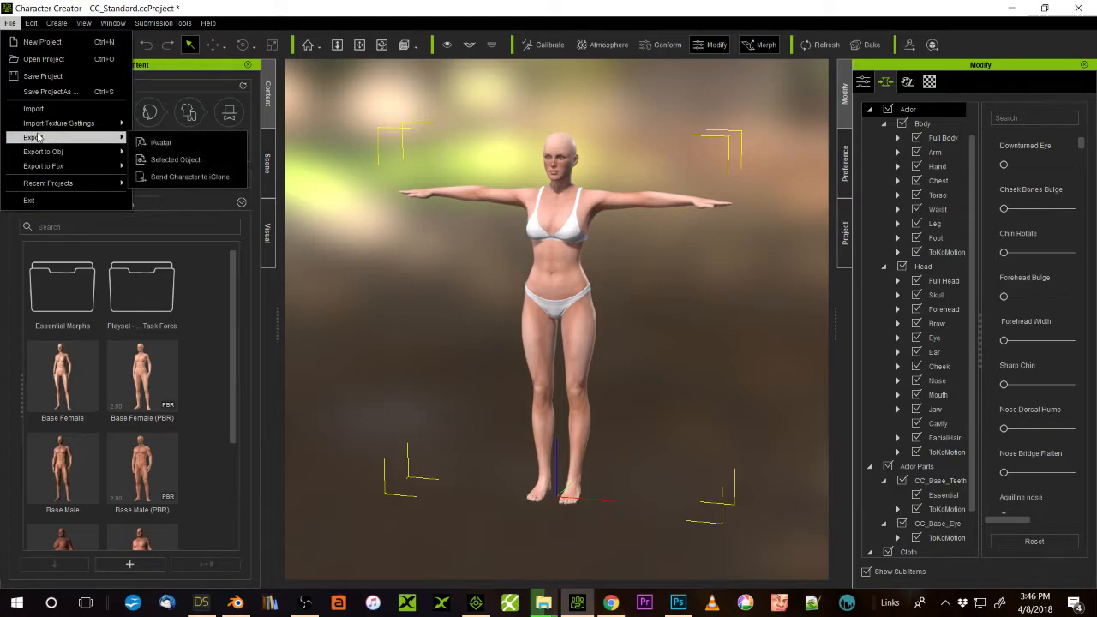
mouse_move(41, 166)
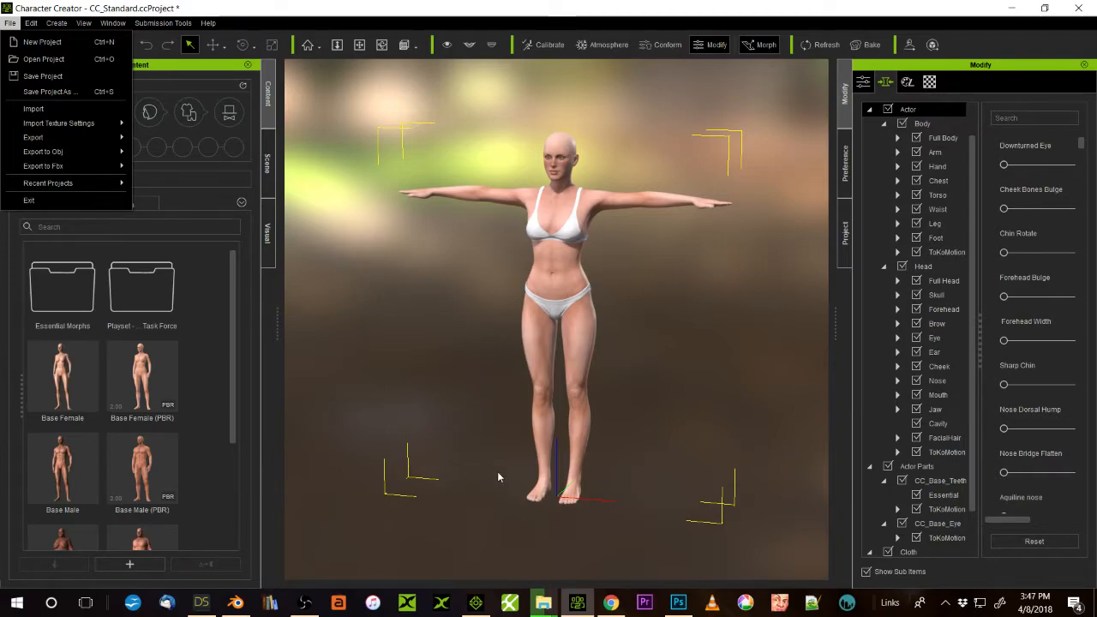
left_click(235, 603)
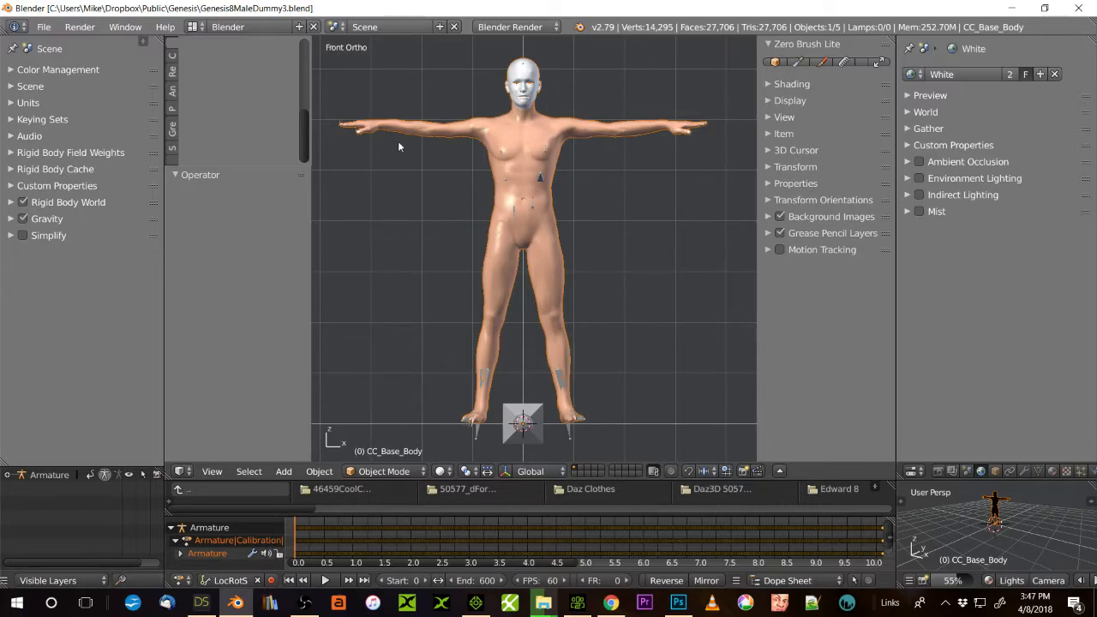
- Try importing Long Coat.obj from Downloads as a Wavefront object, and undo the import
left_click(43, 27)
mouse_move(96, 320)
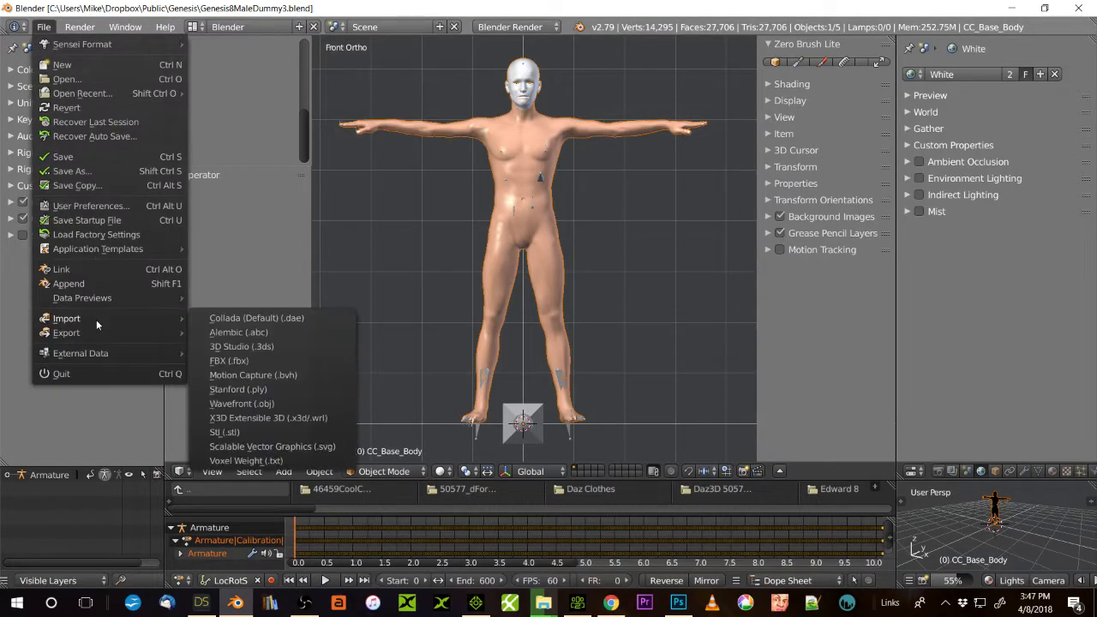
left_click(289, 408)
left_click(47, 286)
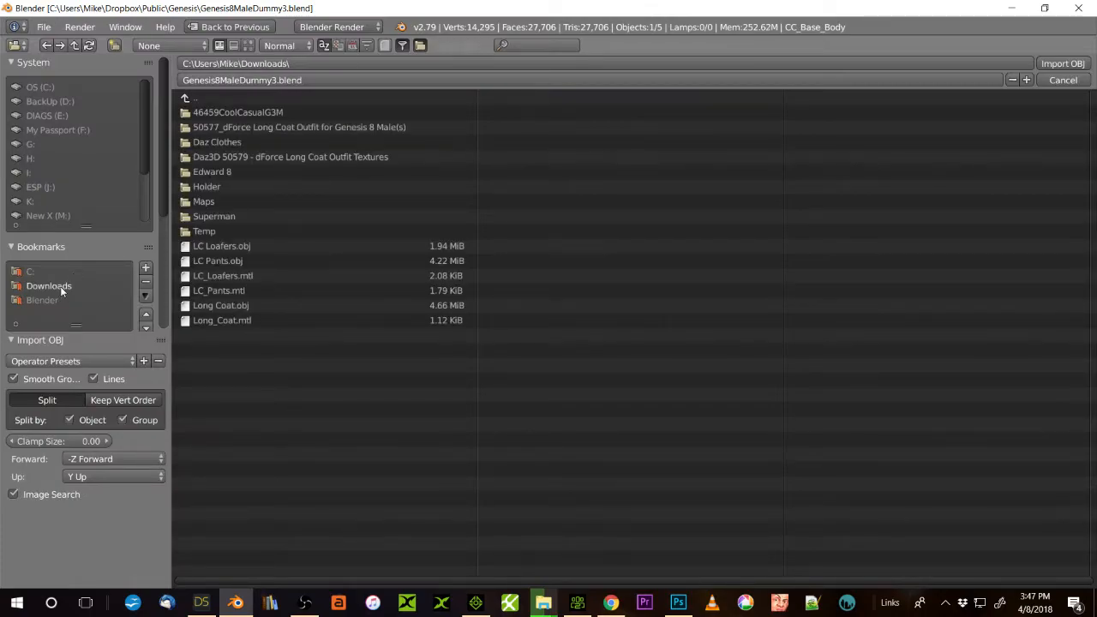
left_click(257, 305)
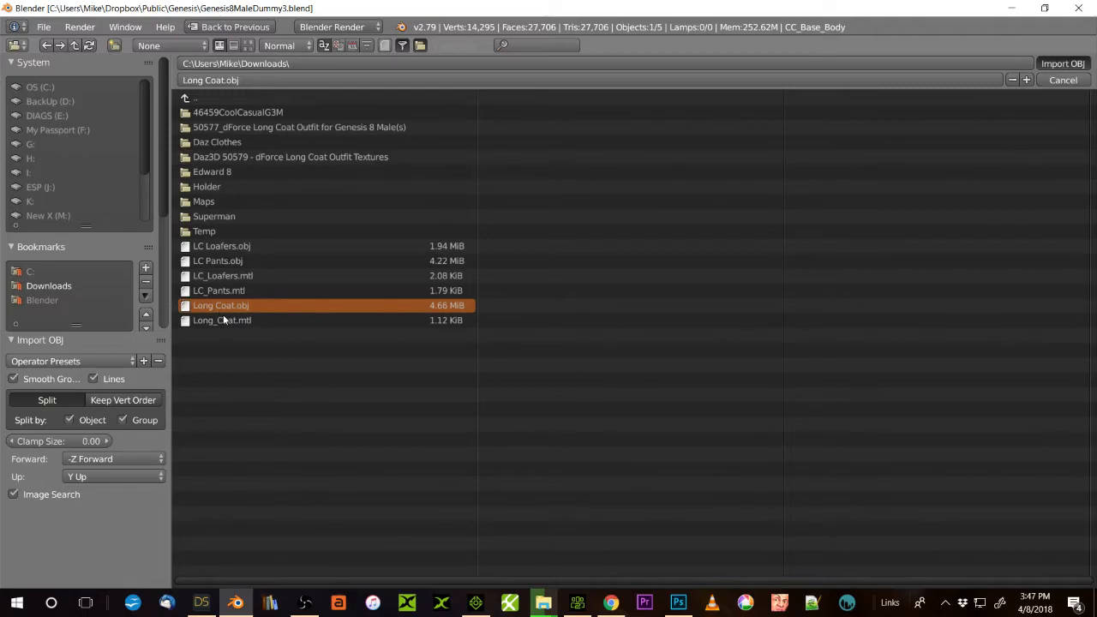
key("Return")
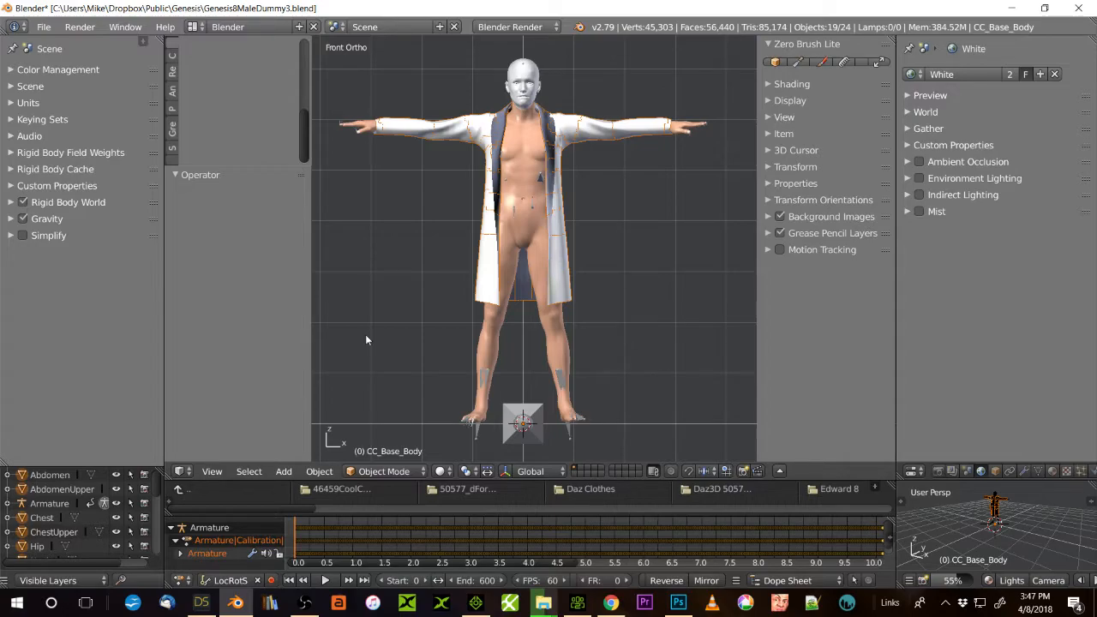
key("ctrl+z")
- Import the Wavefront file Long Coat.obj from Downloads into the male dummy scene again
left_click(43, 27)
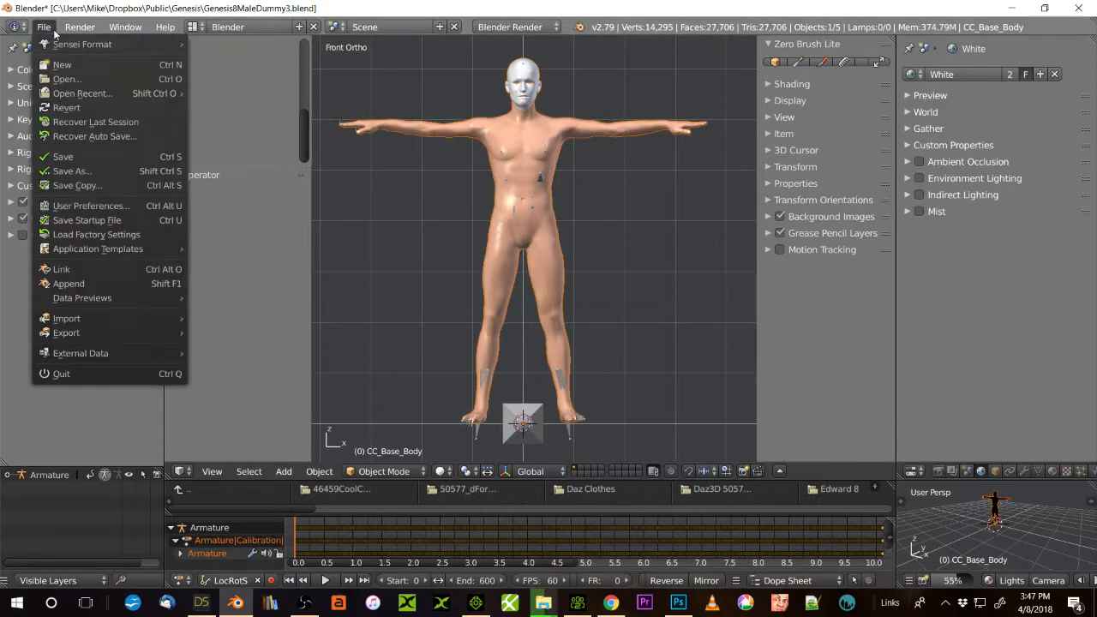
mouse_move(78, 318)
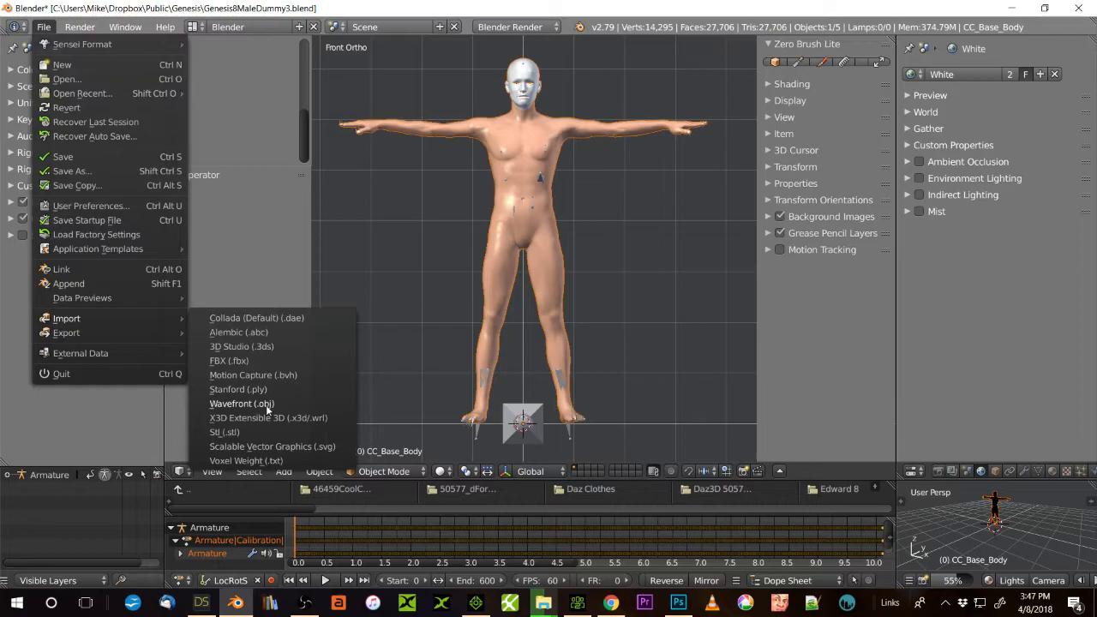
left_click(241, 403)
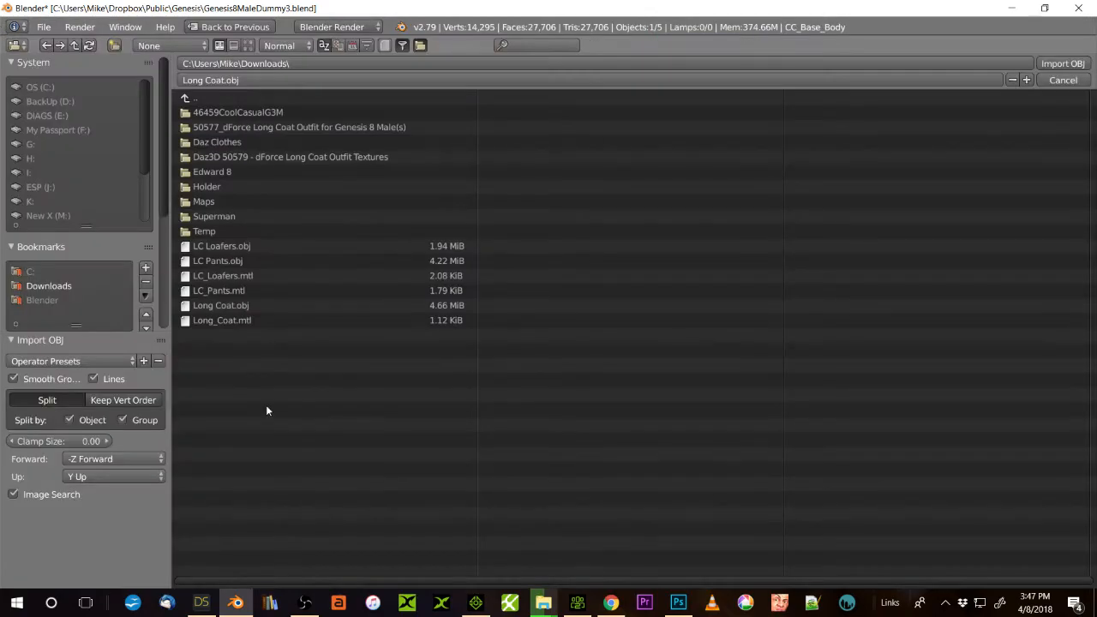
left_click(238, 305)
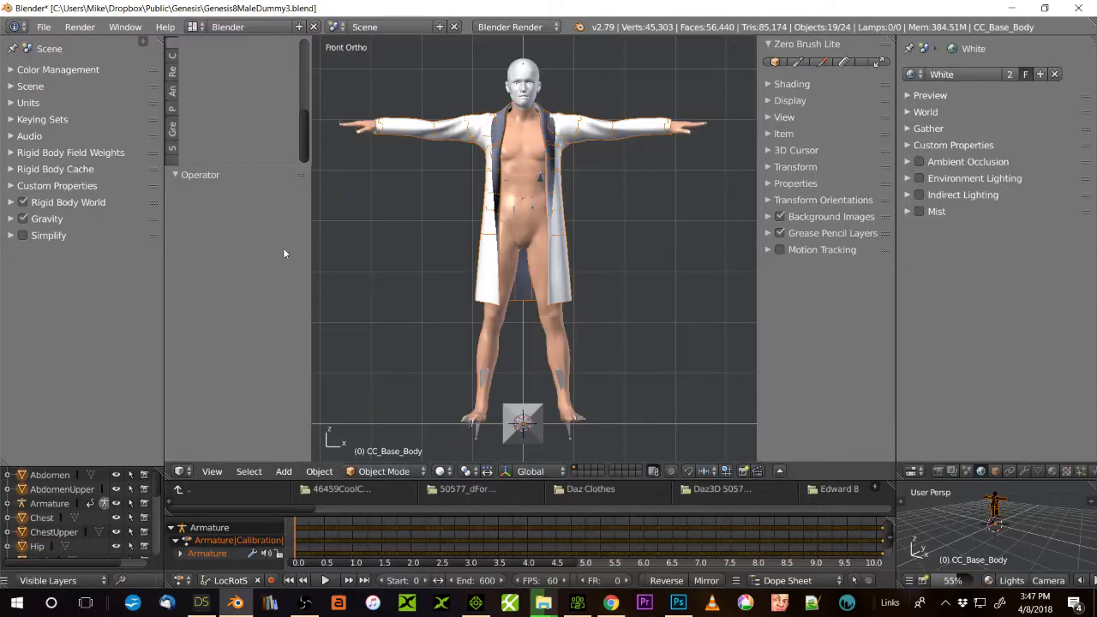
- Check the separate body-part objects created by the long coat import, and undo that import
scroll(91, 502, "down", 1)
scroll(92, 502, "down", 10)
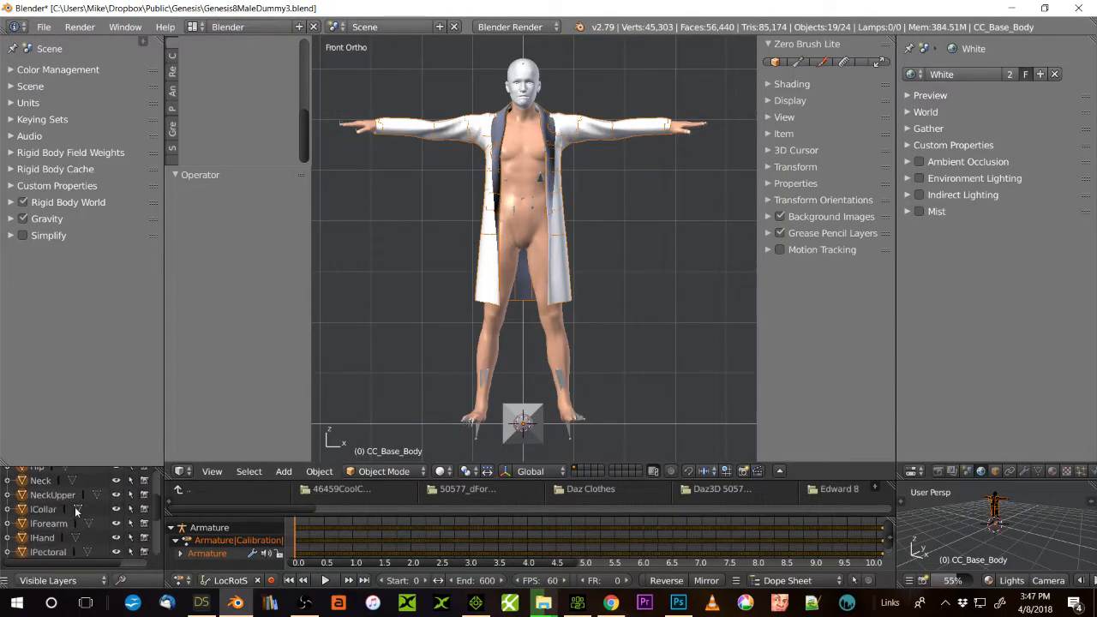
scroll(441, 222, "down", 2)
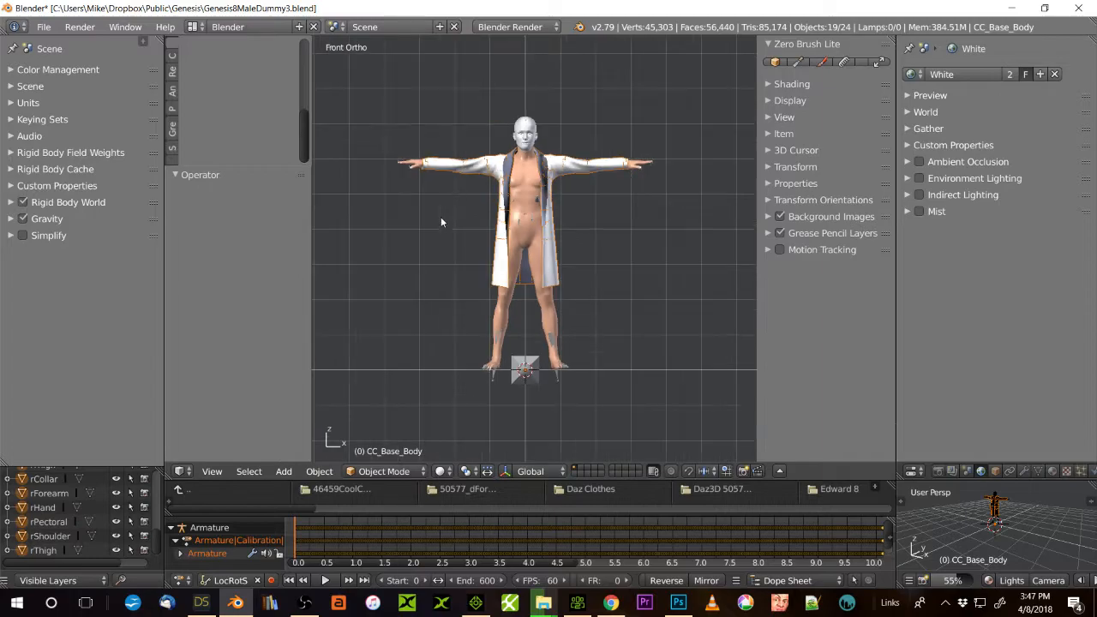
scroll(504, 197, "up", 4)
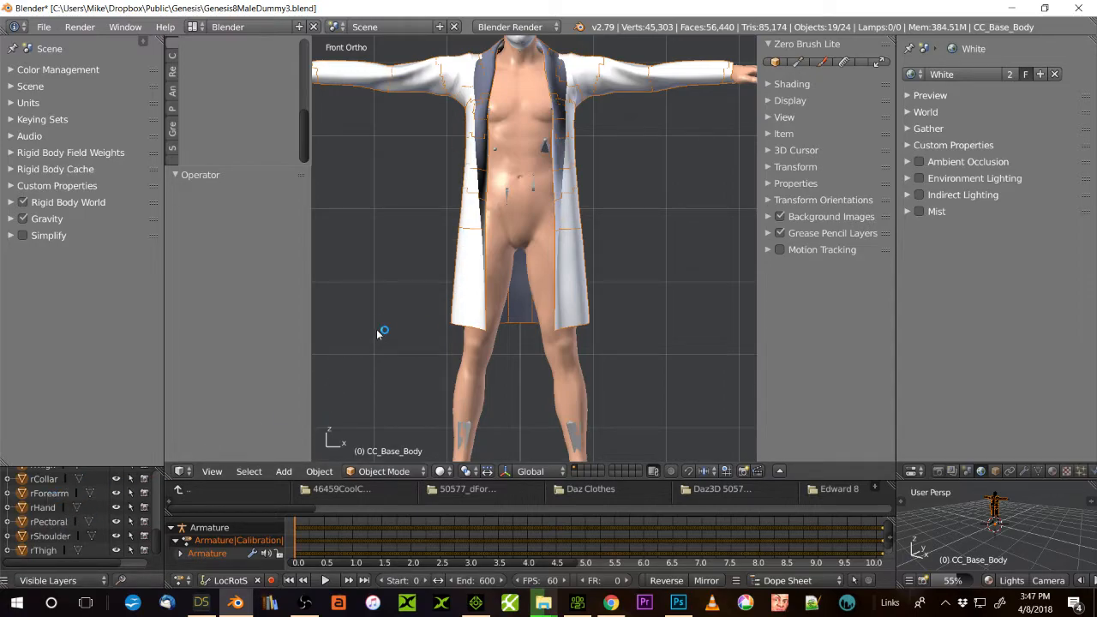
- Import Long Coat.obj from Downloads as a Wavefront file using the Daz Import preset with Keep Vert Order and Poly Groups
left_click(43, 27)
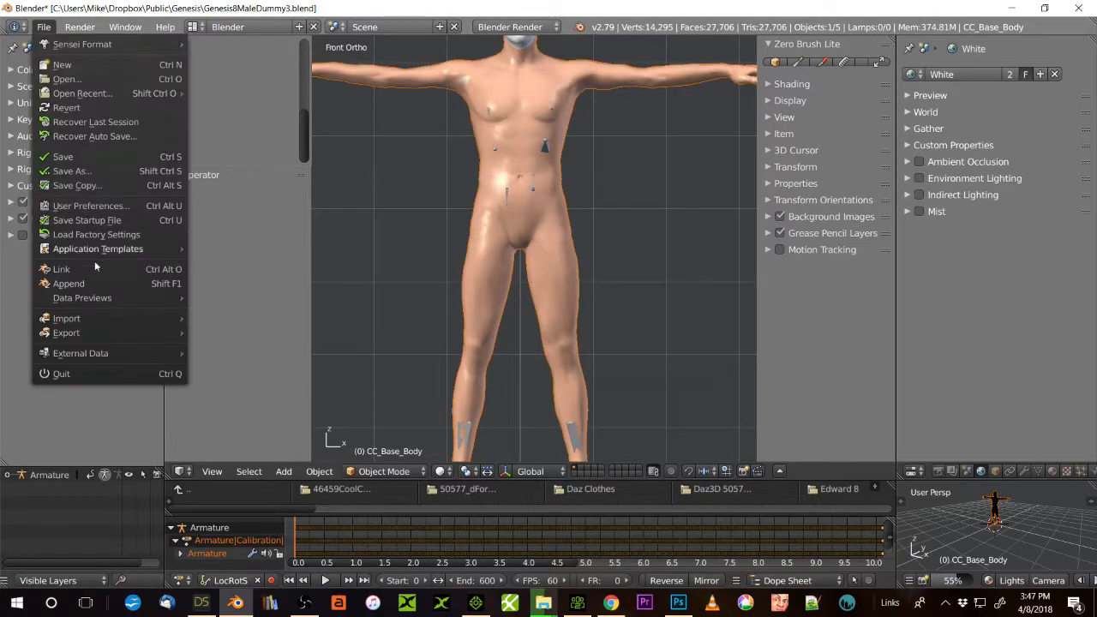
mouse_move(98, 318)
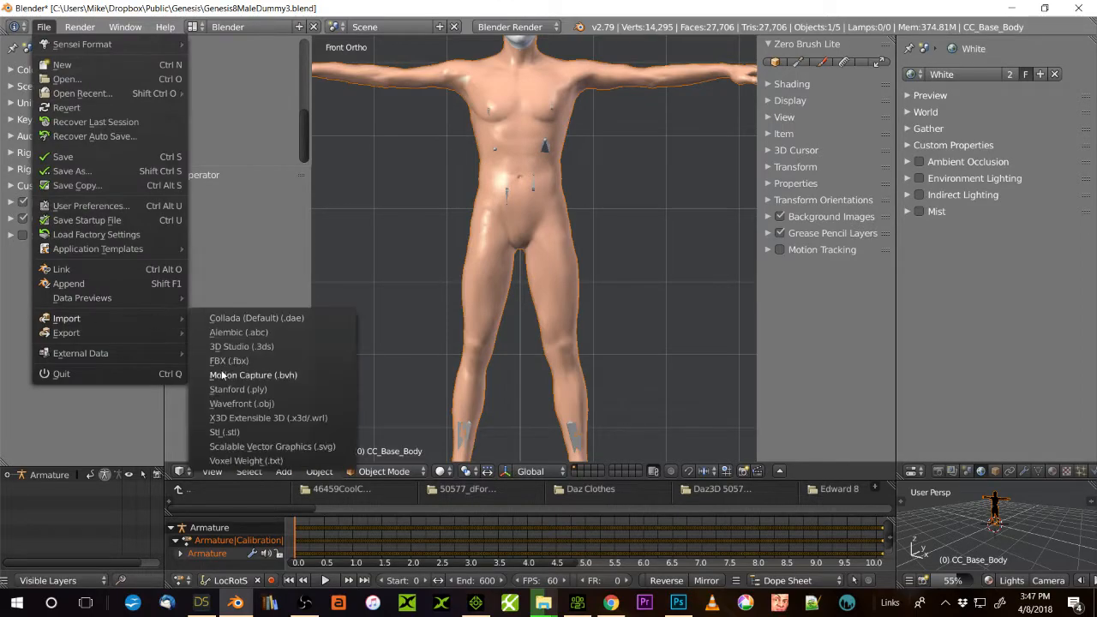
left_click(233, 403)
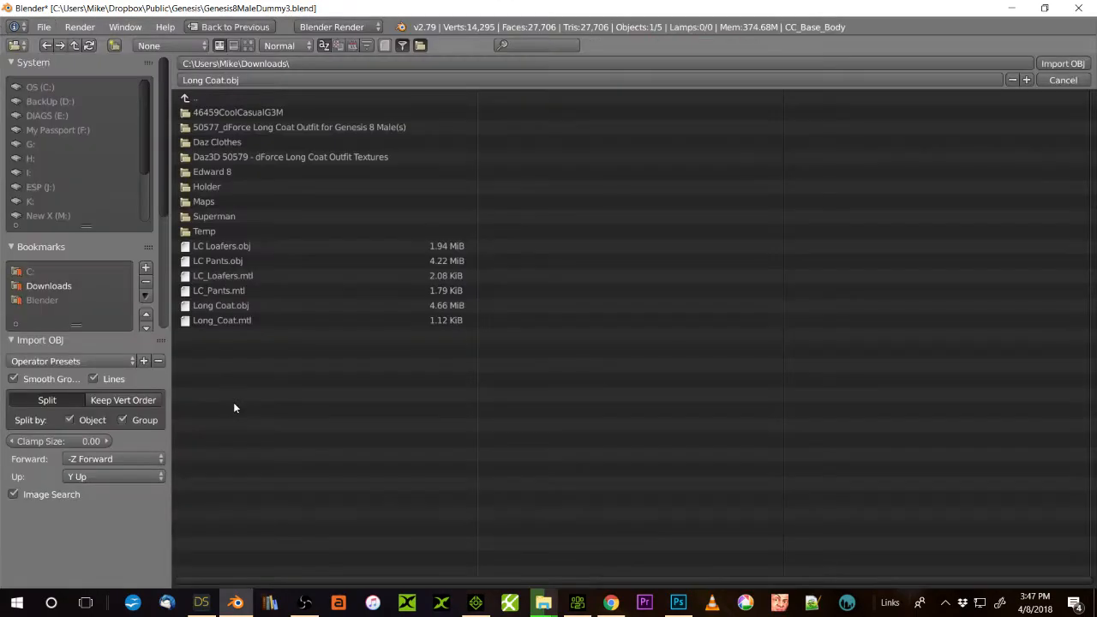
left_click(86, 359)
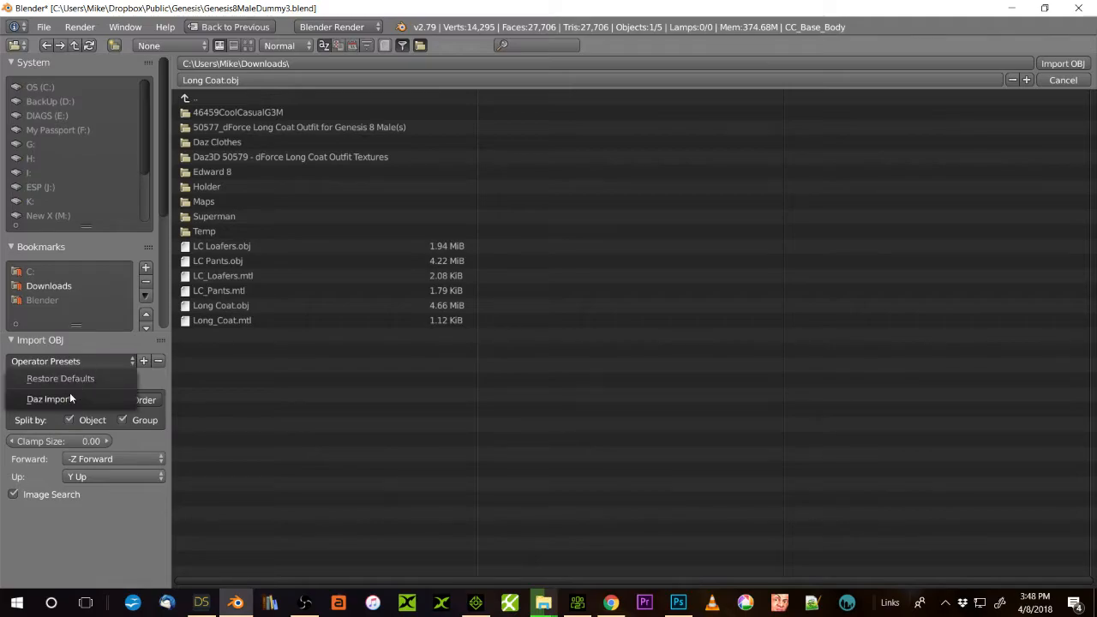
left_click(69, 393)
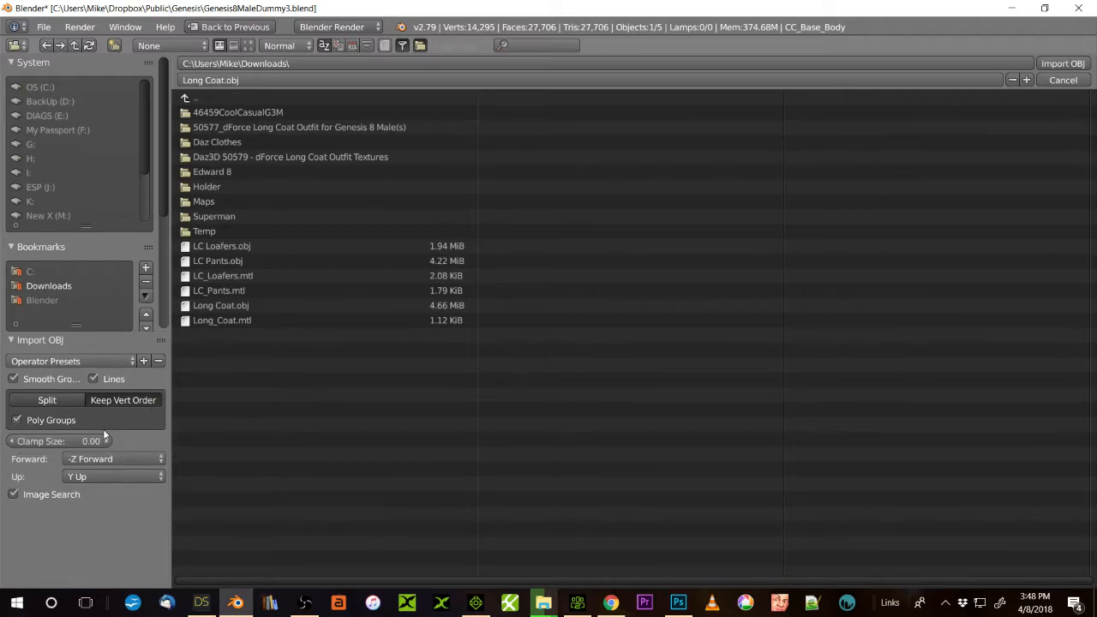
left_click(236, 306)
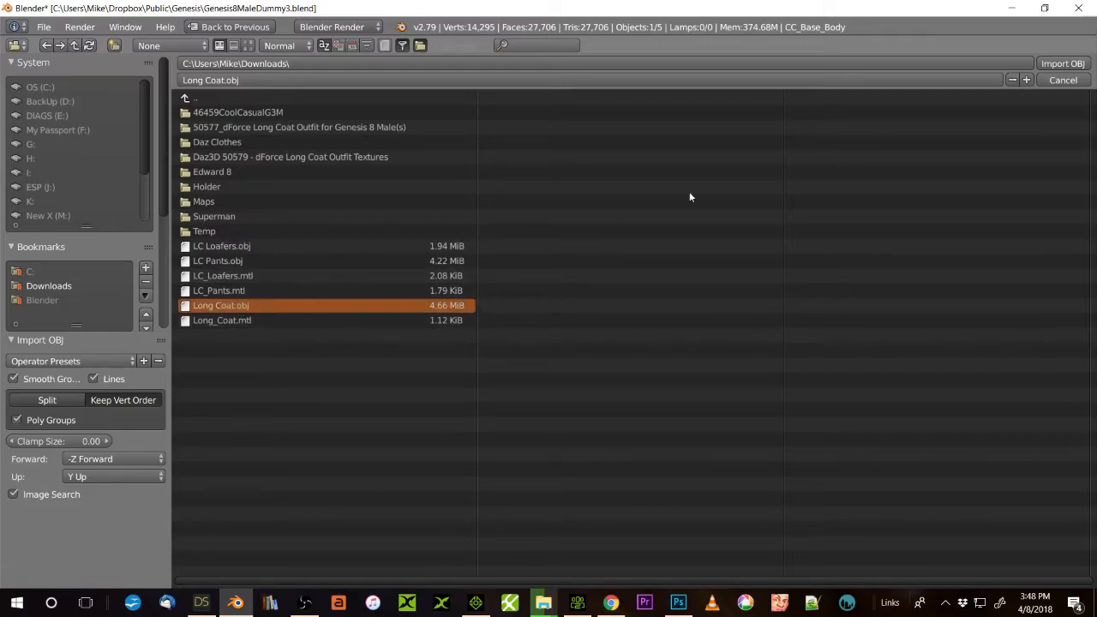
left_click(1054, 65)
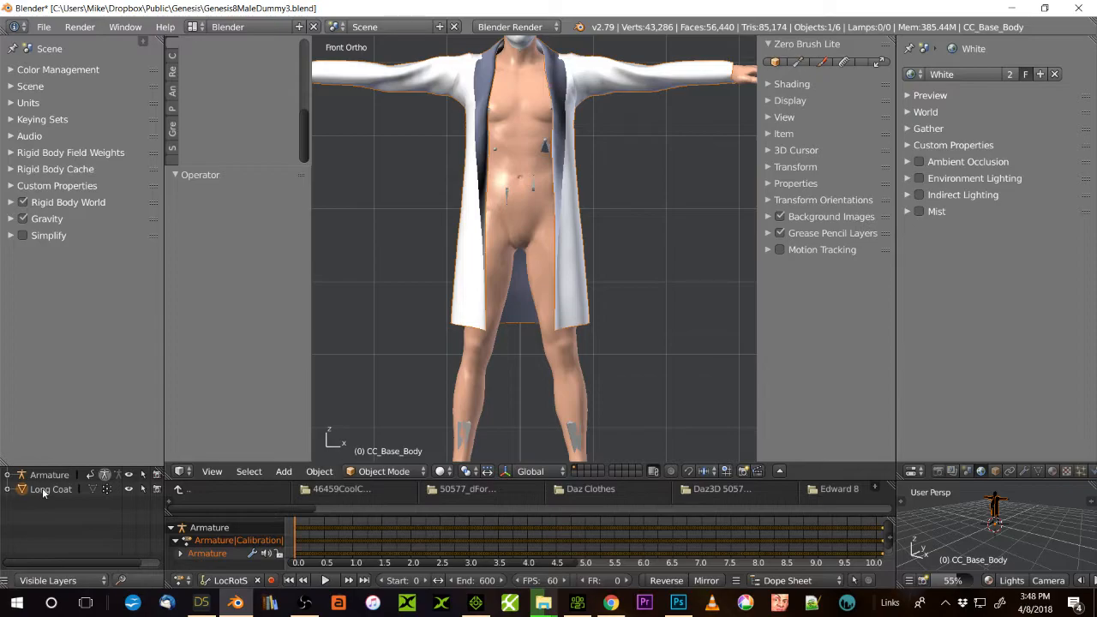
- Select the Long Coat object and delete all of its vertex groups
left_click(43, 492)
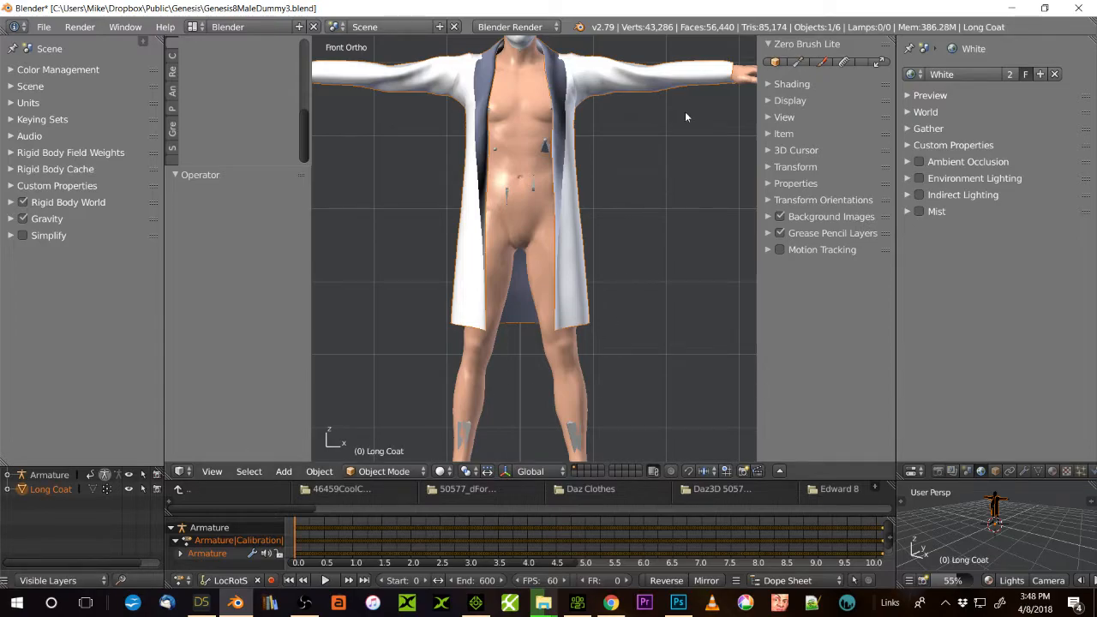
left_click(1036, 470)
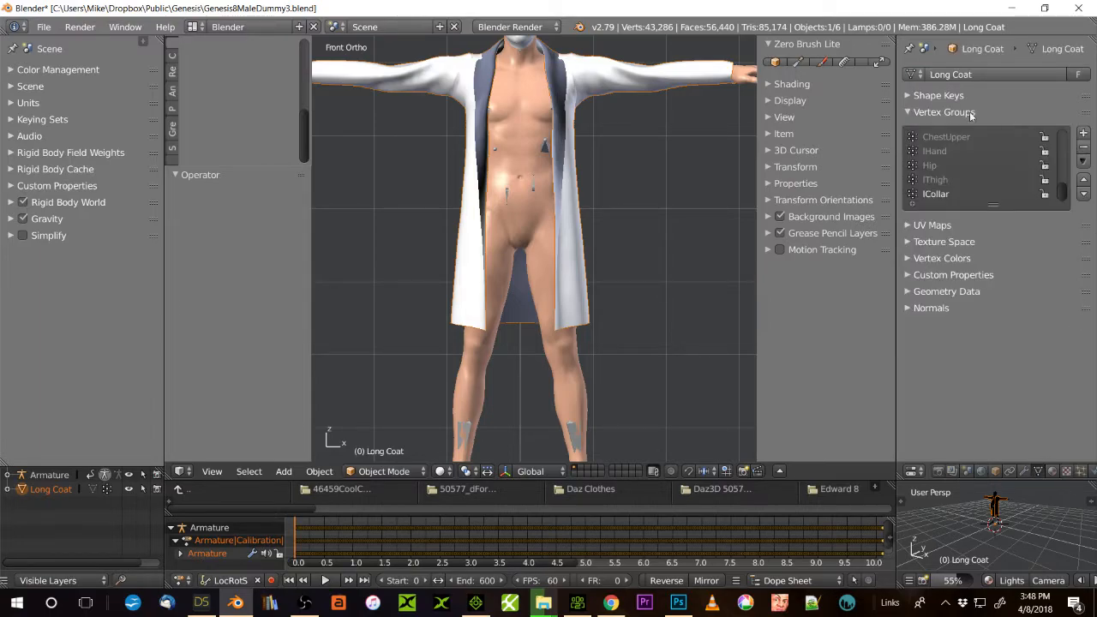
left_click(1083, 163)
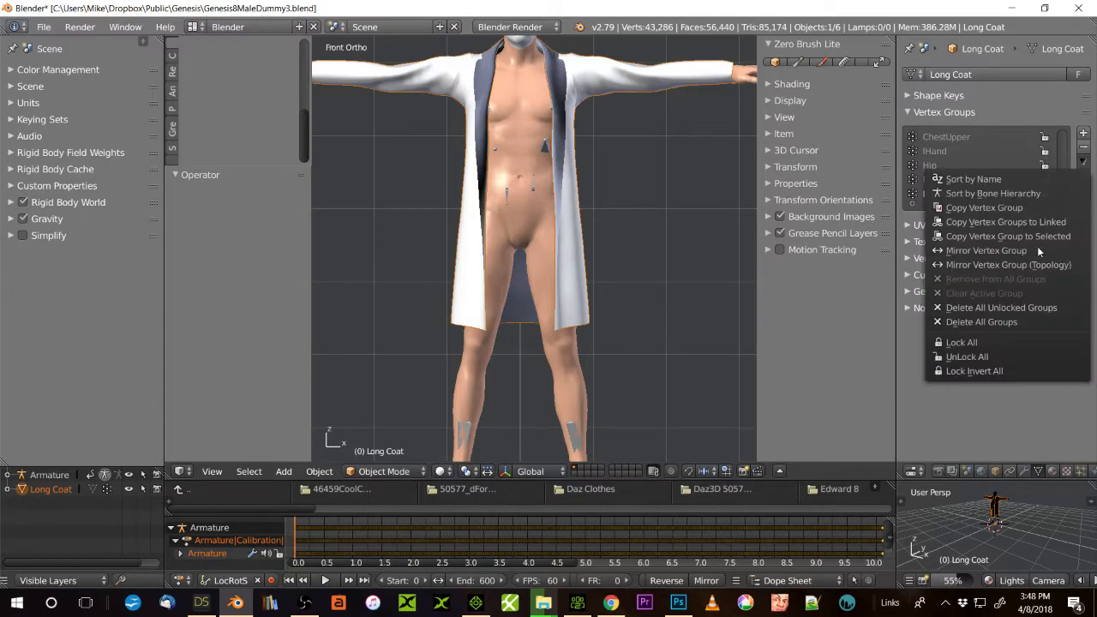
left_click(981, 321)
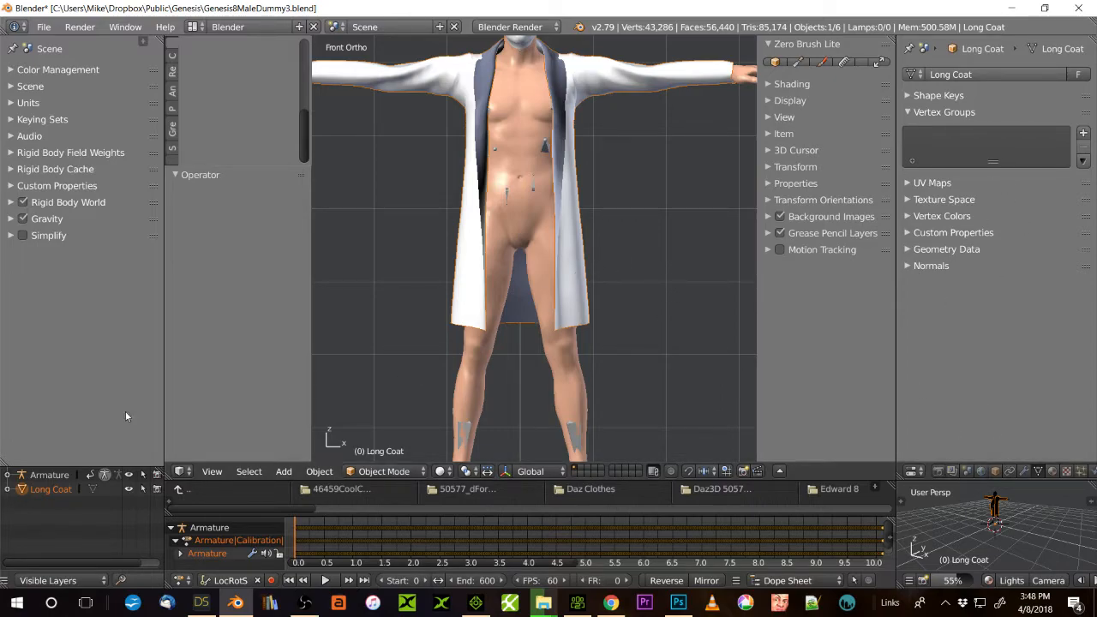
- Assign the Coat material to the entire Long Coat mesh in Edit Mode and return to Object Mode
left_click(1052, 471)
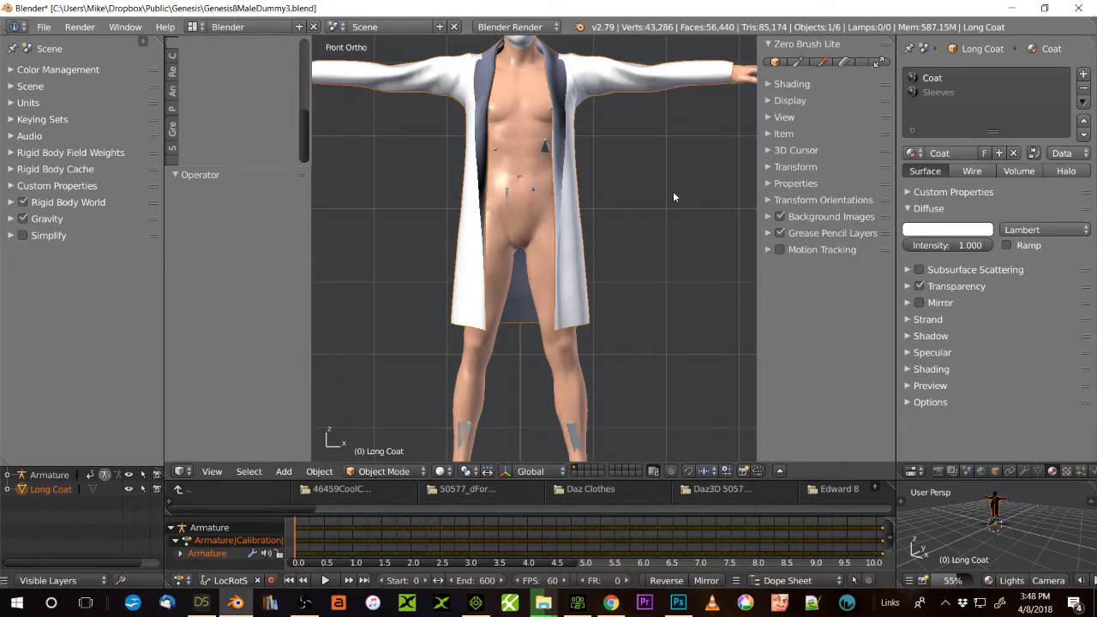
scroll(672, 192, "down", 2)
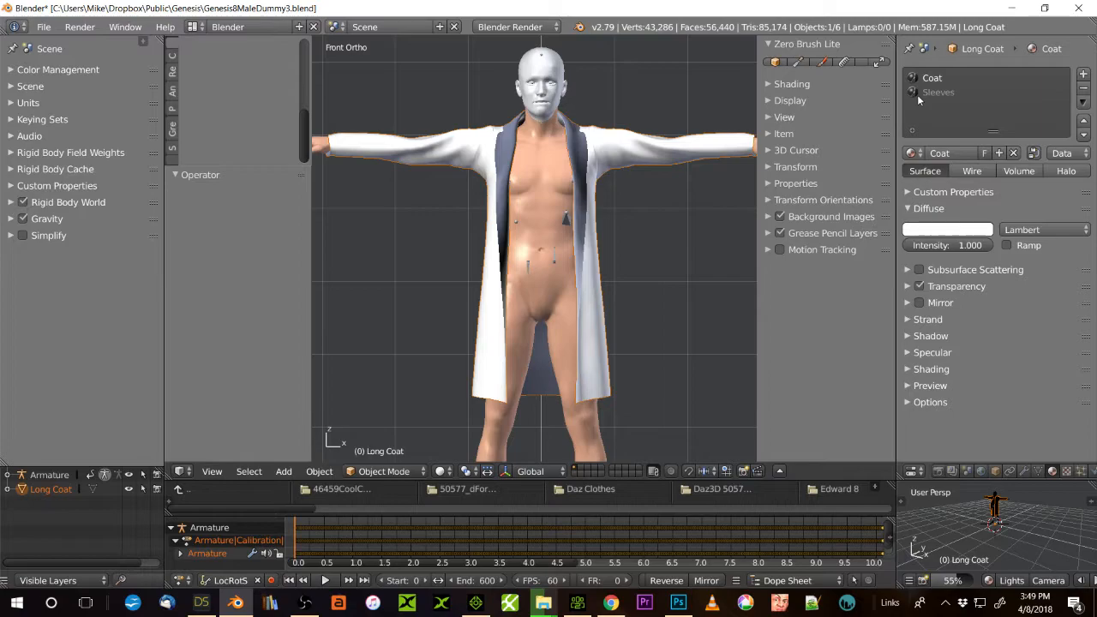
left_click(387, 473)
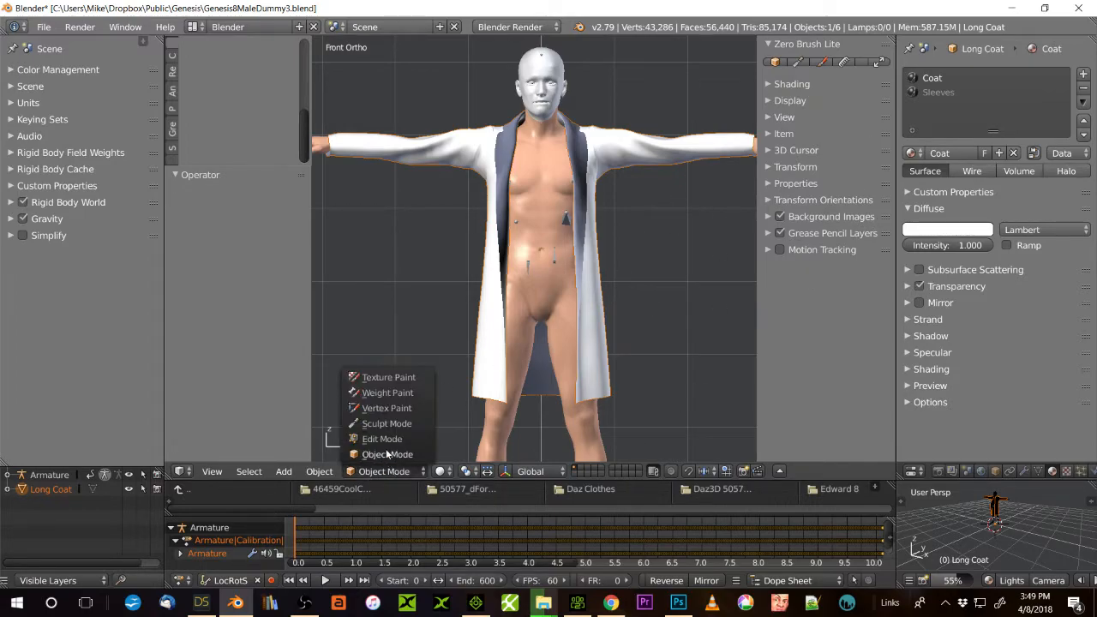
left_click(386, 439)
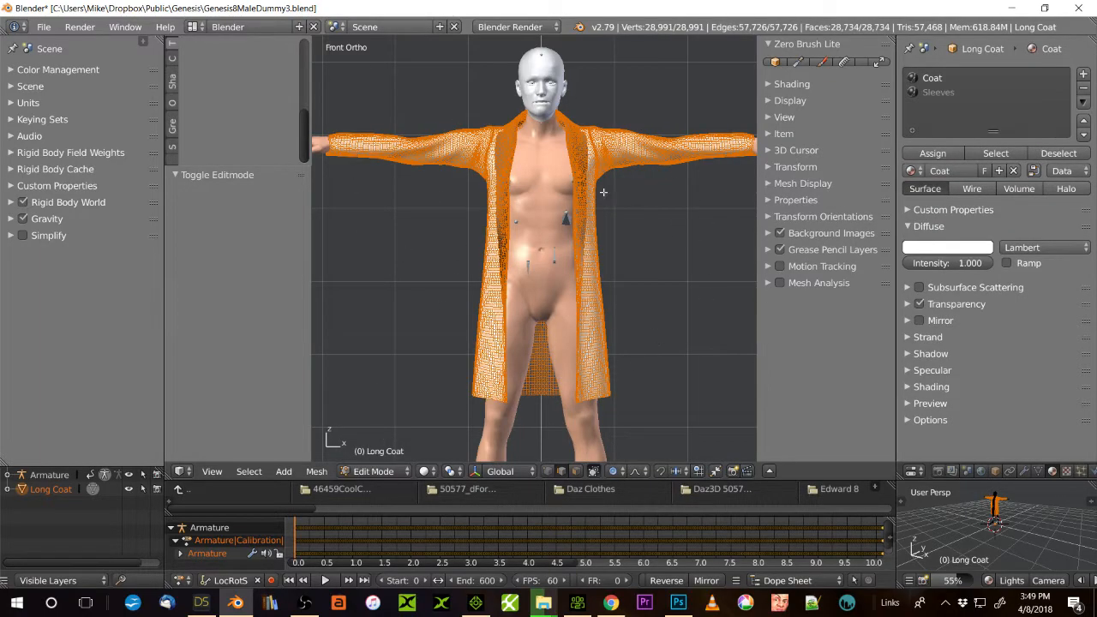
left_click(931, 154)
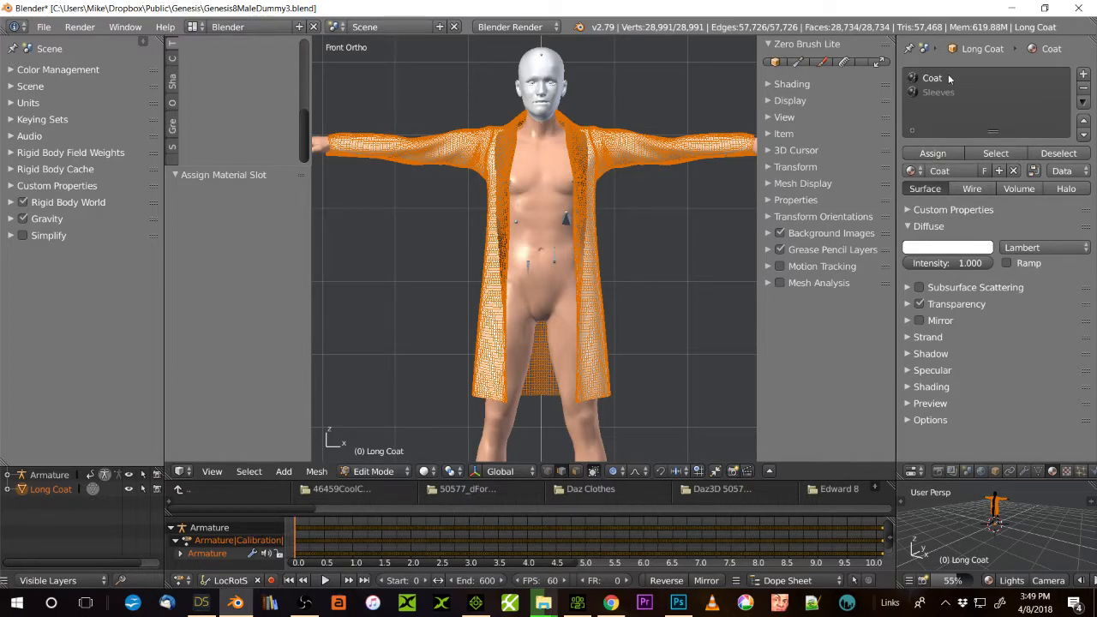
left_click(396, 476)
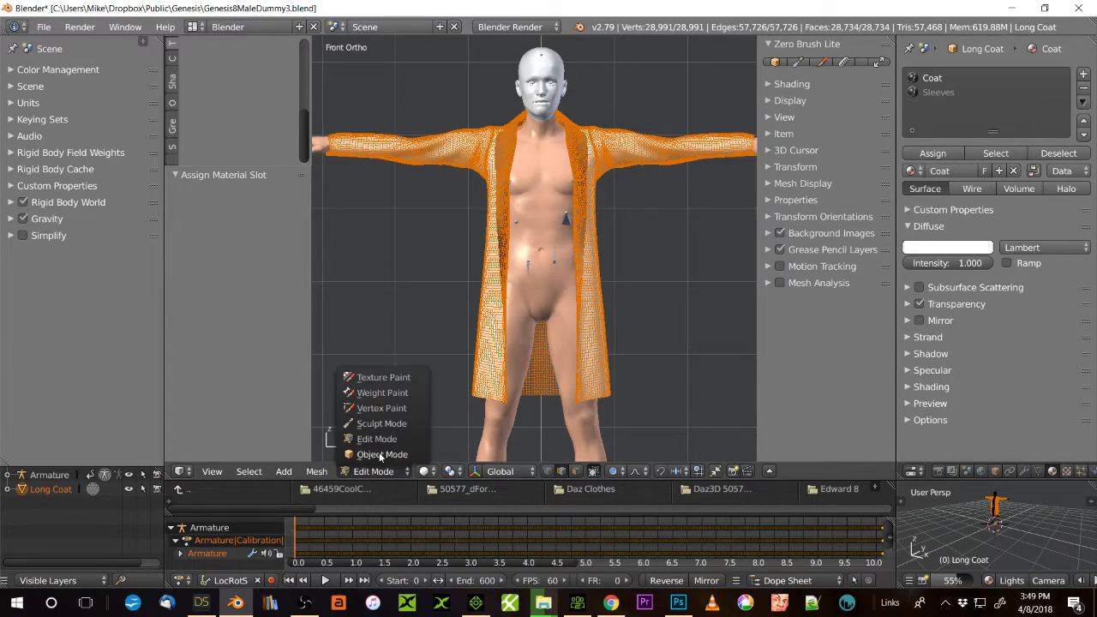
left_click(381, 456)
- Remove the Sleeves material slot from the long coat, along with the empty slot added by accident
left_click(927, 90)
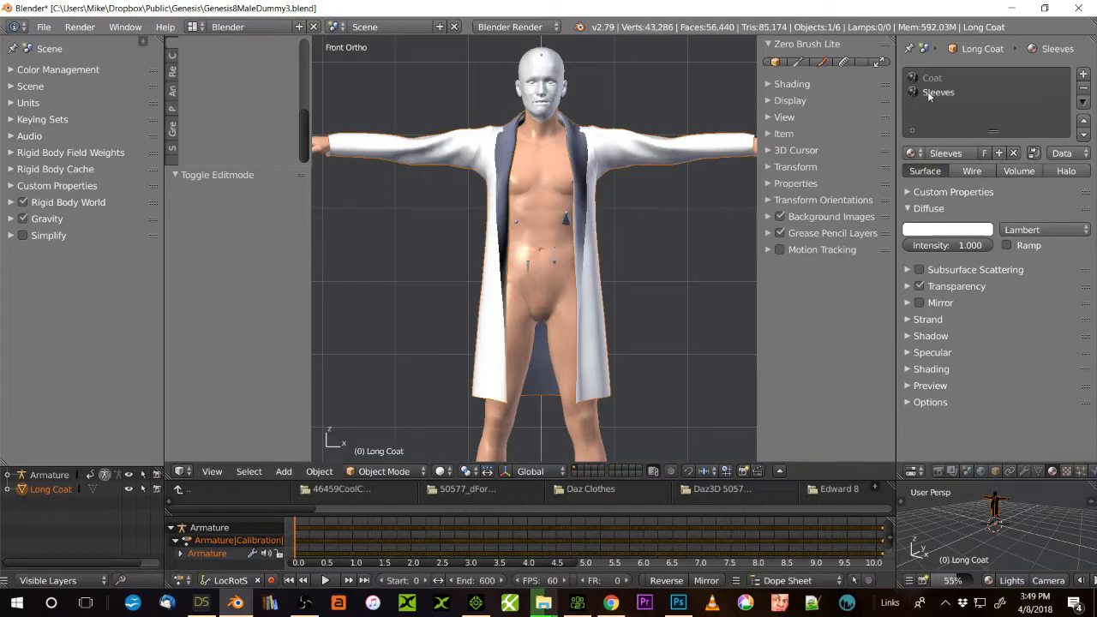
left_click(1083, 75)
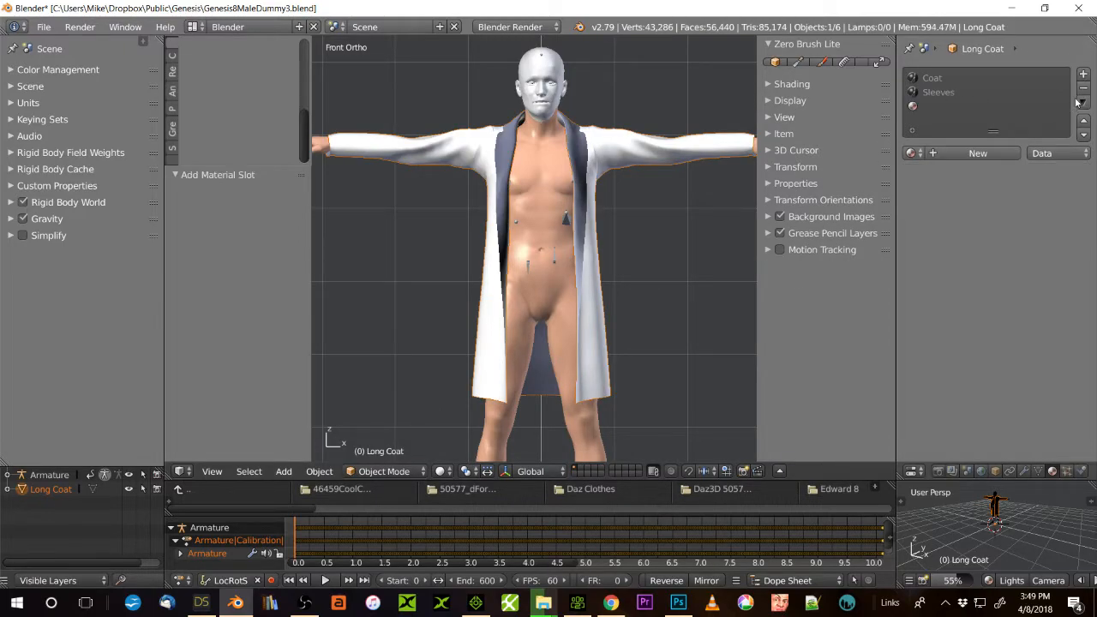
left_click(1082, 90)
left_click(1082, 90)
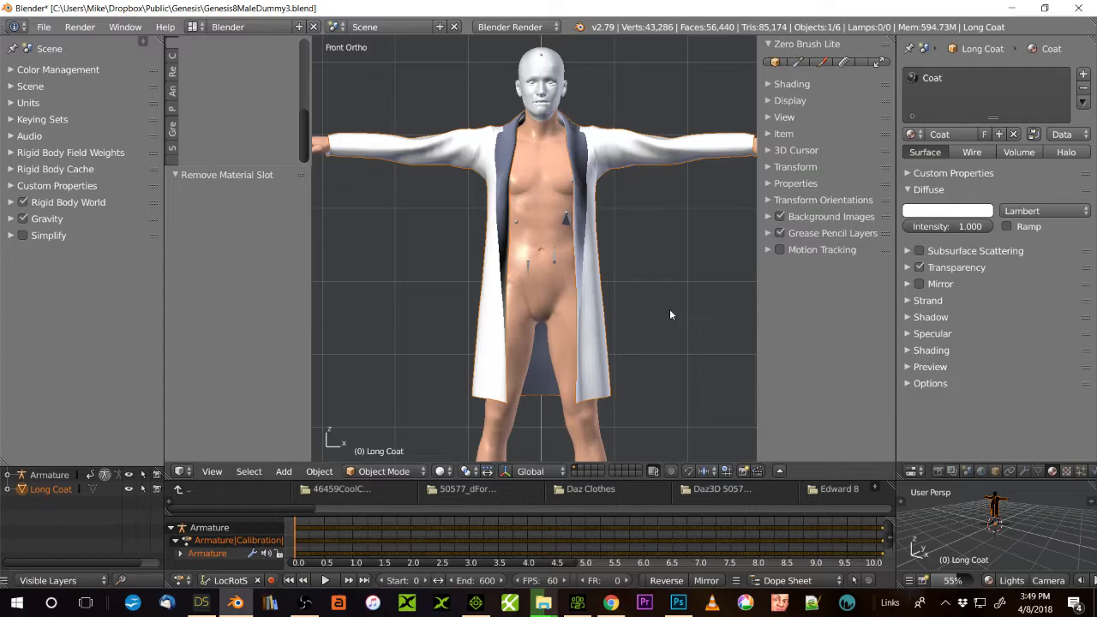
- Parent the long coat to the dummy's armature using Armature Deform With Empty Groups
scroll(669, 308, "down", 2)
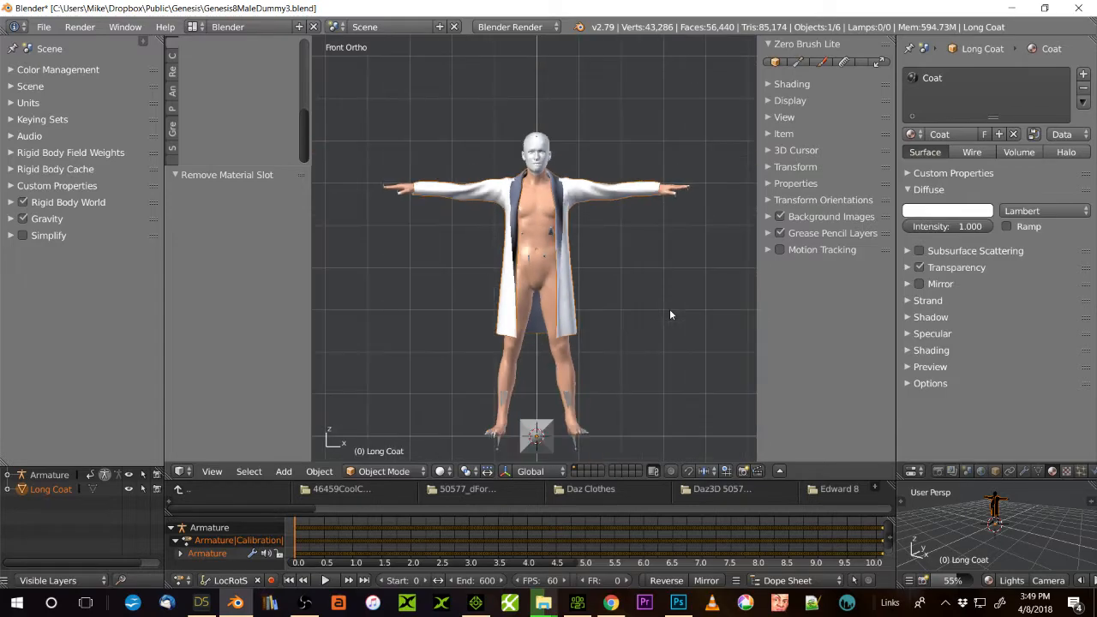
right_click(525, 438)
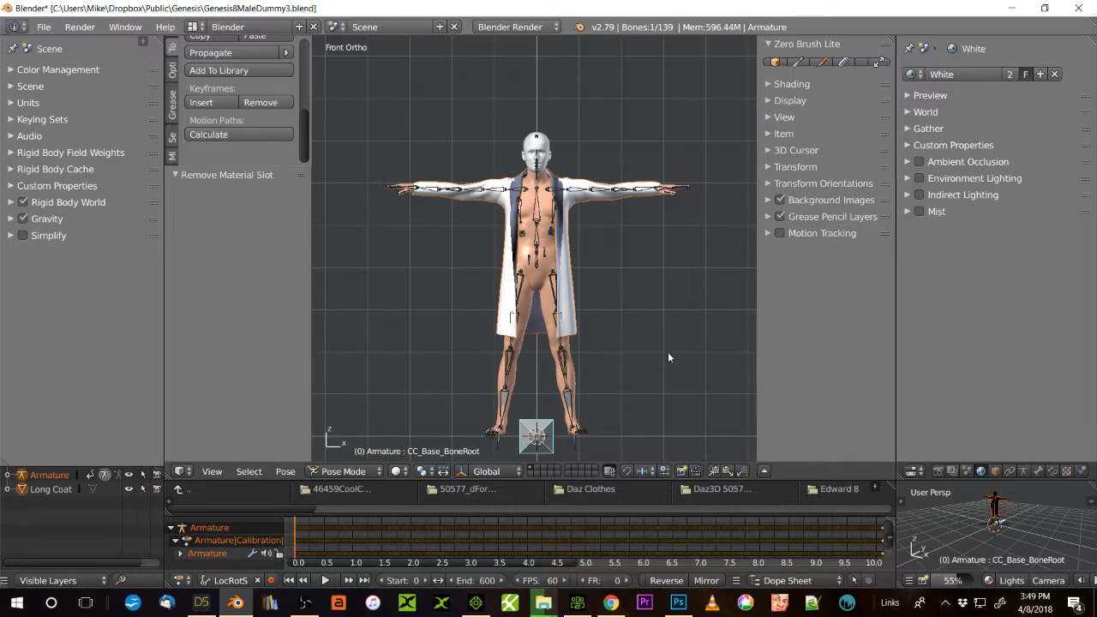
key("ctrl+p")
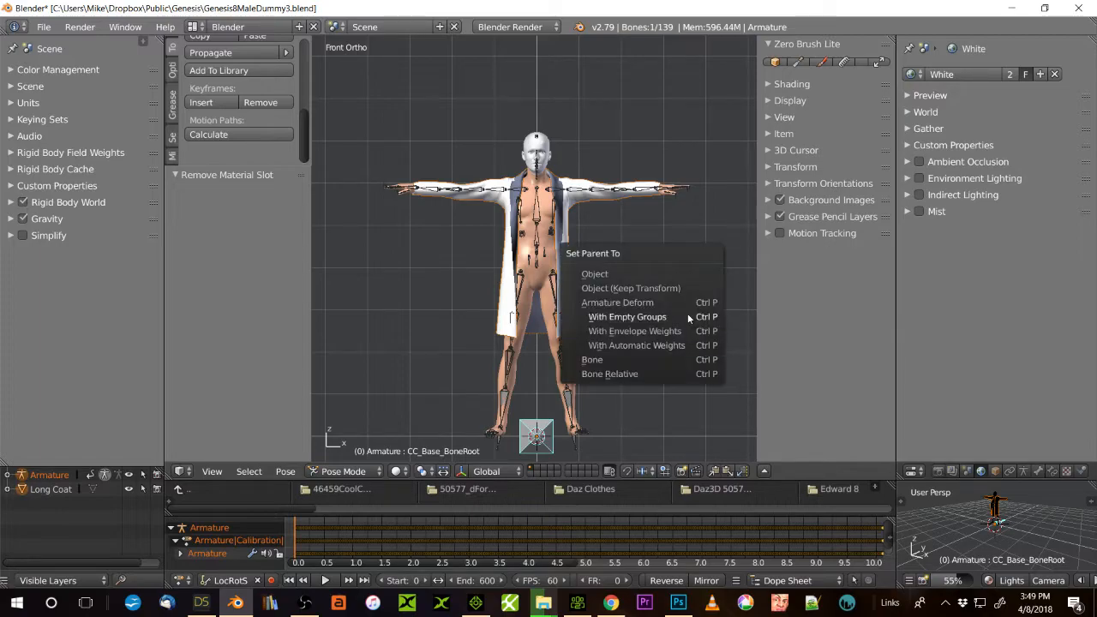
left_click(688, 315)
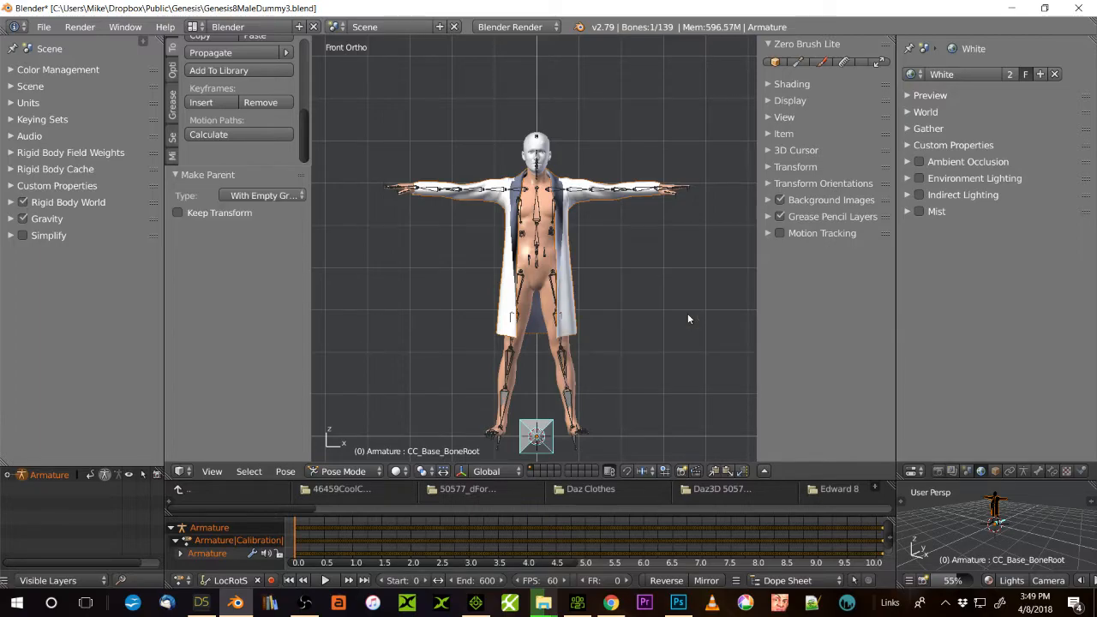
- Select CC_Base_Body together with Long Coat as the active object, enter Weight Paint mode, and inspect the coat from behind and the side
left_click(7, 473)
scroll(67, 529, "down", 1)
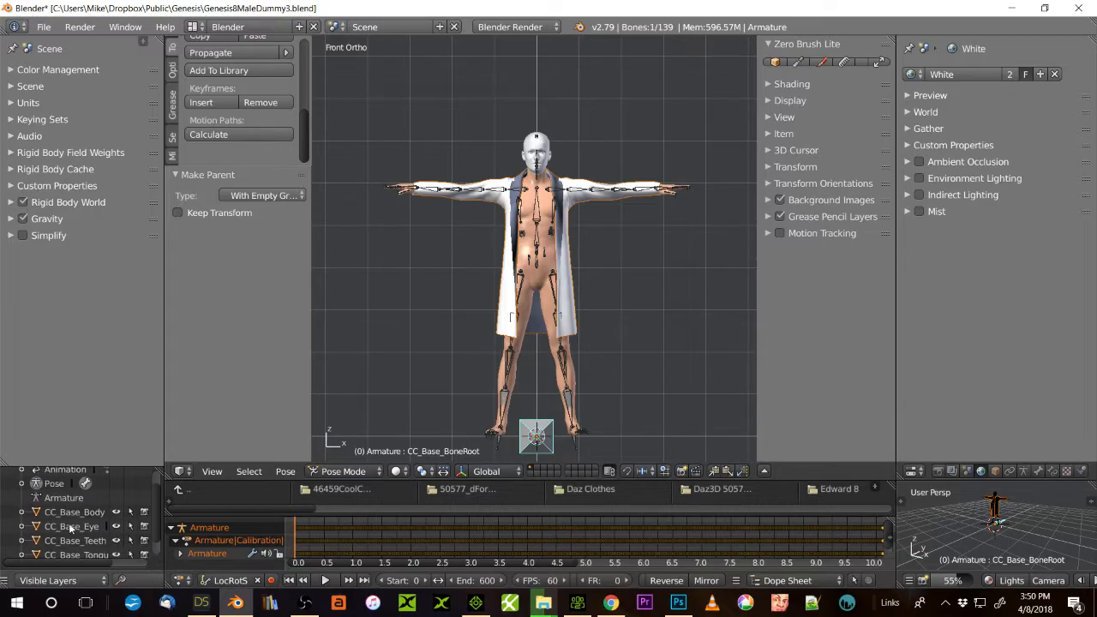
left_click(93, 514)
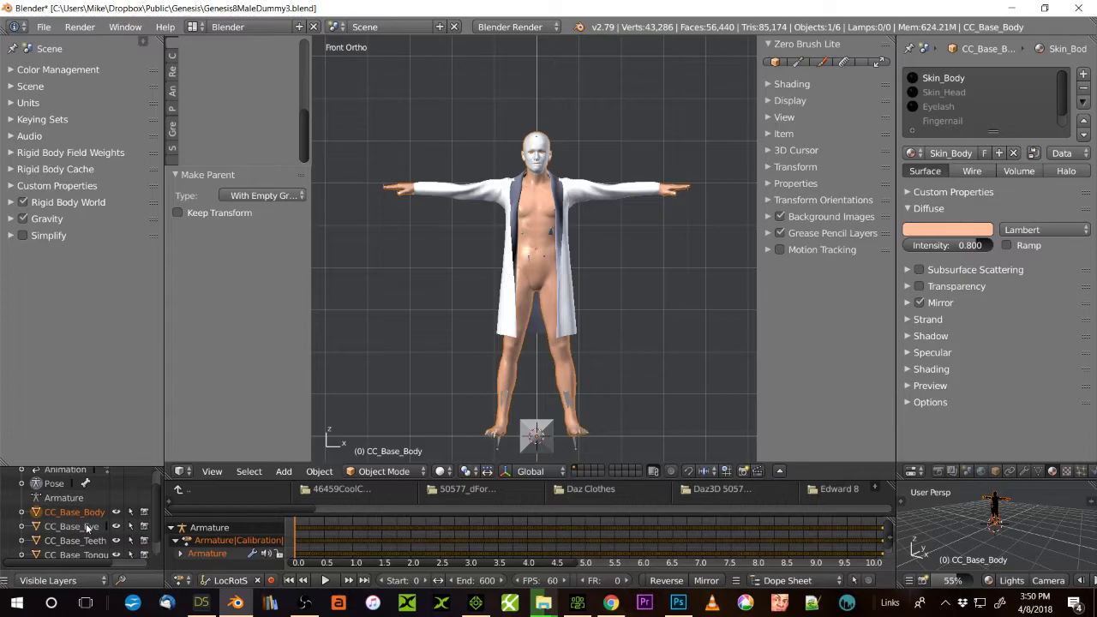
scroll(82, 534, "down", 1)
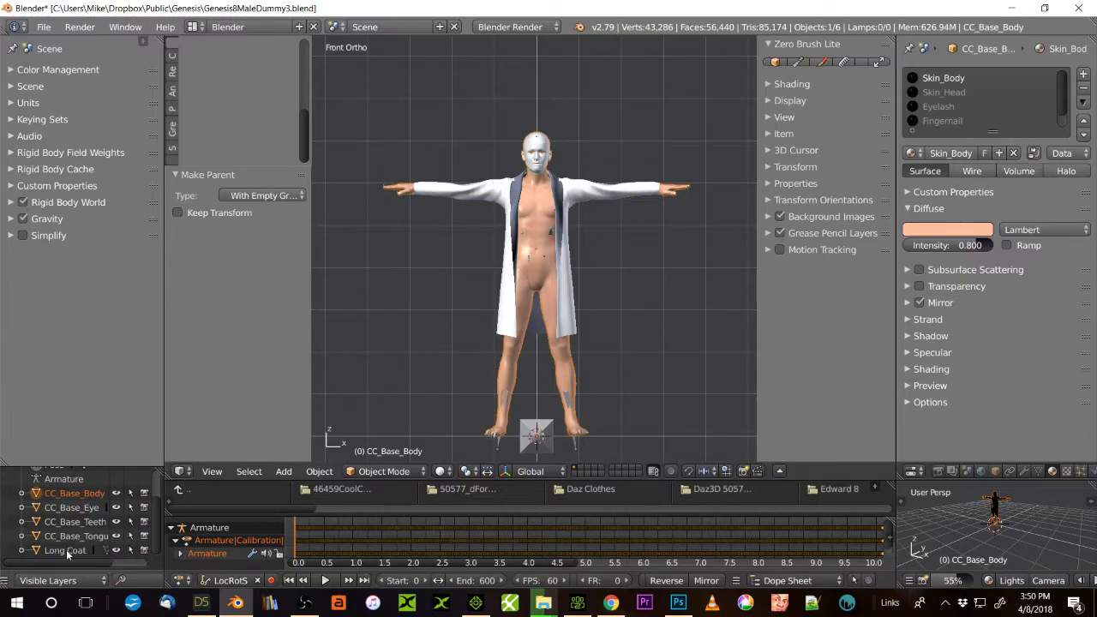
left_click(66, 549)
left_click(368, 473)
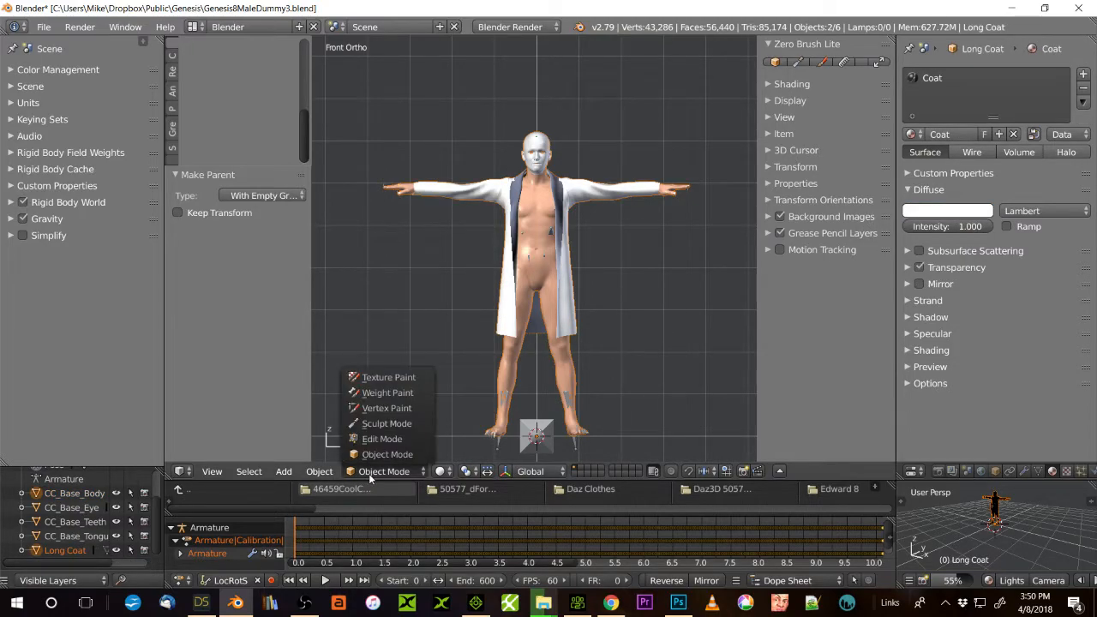
left_click(384, 393)
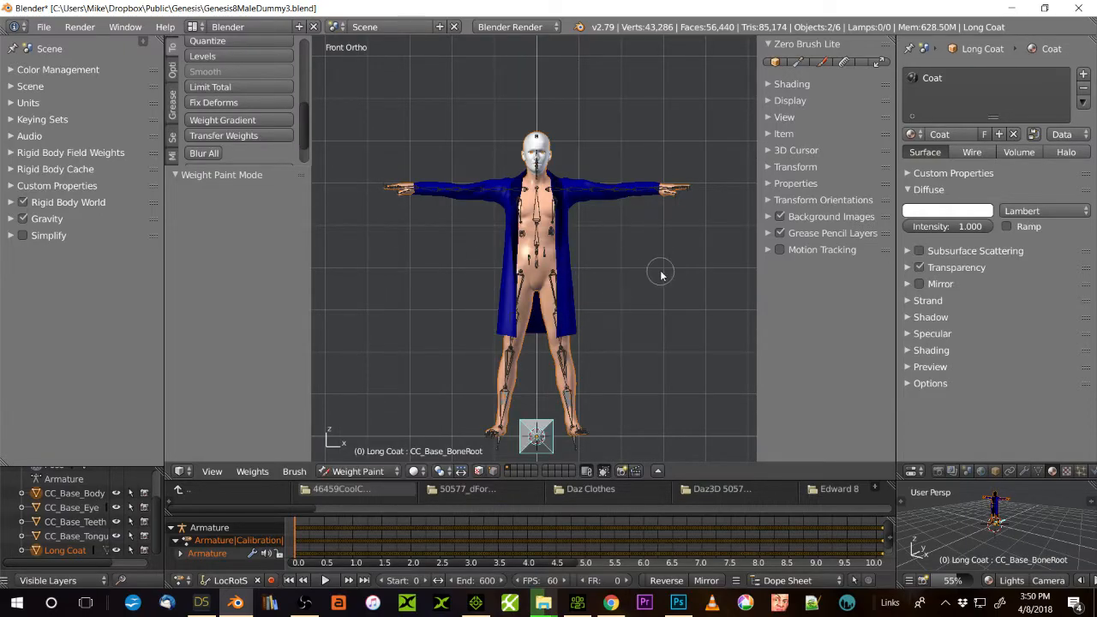
scroll(660, 274, "up", 2)
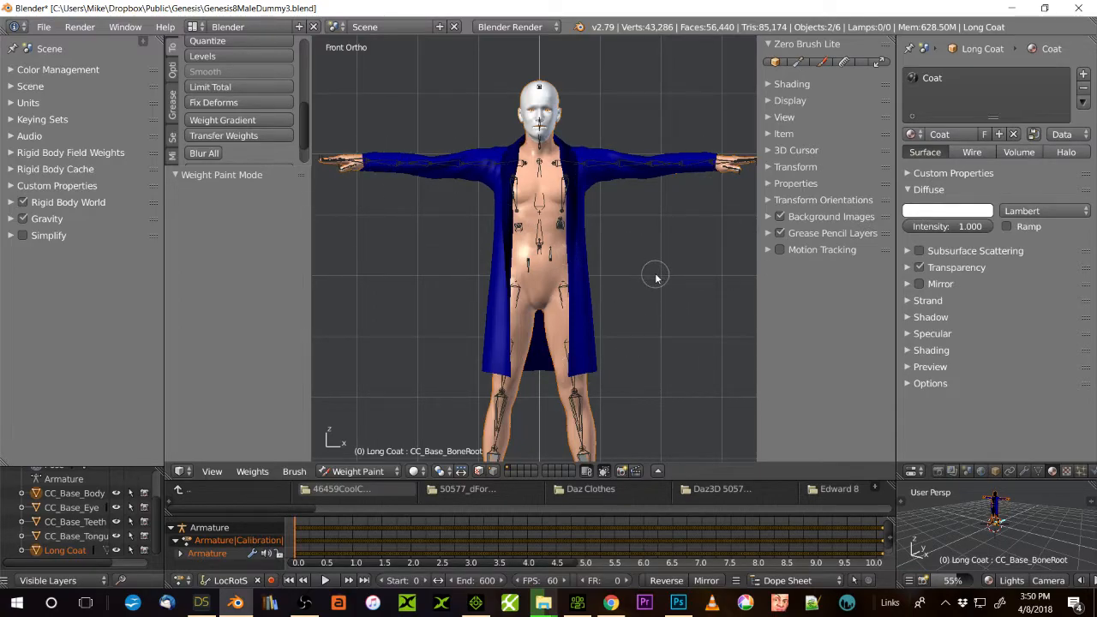
key("ctrl+KP_1")
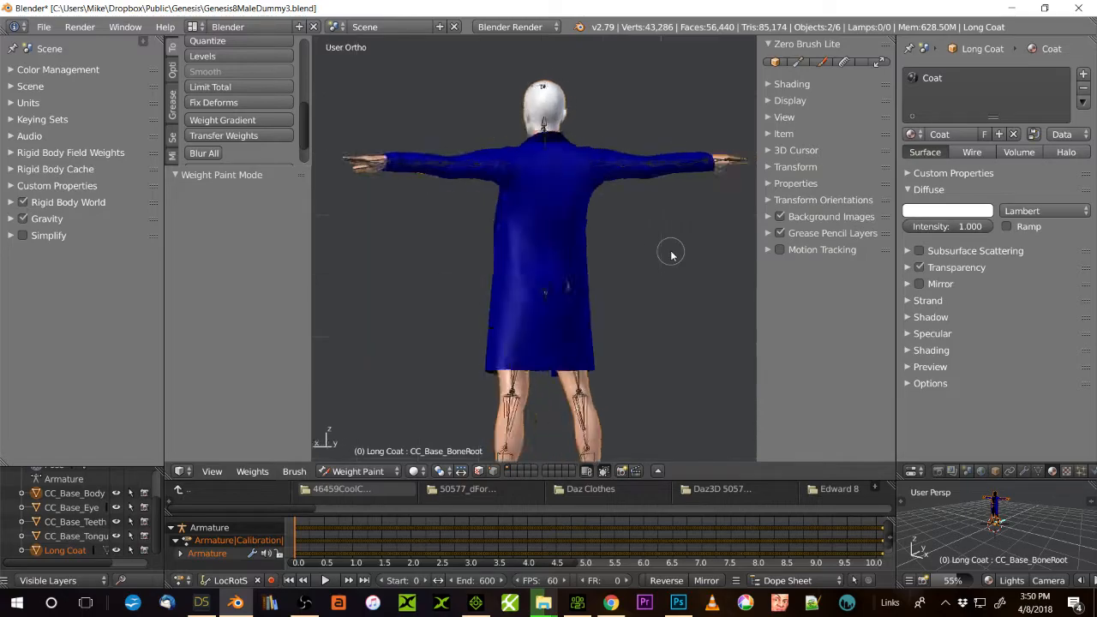
key("ctrl+KP_3")
key("KP_3")
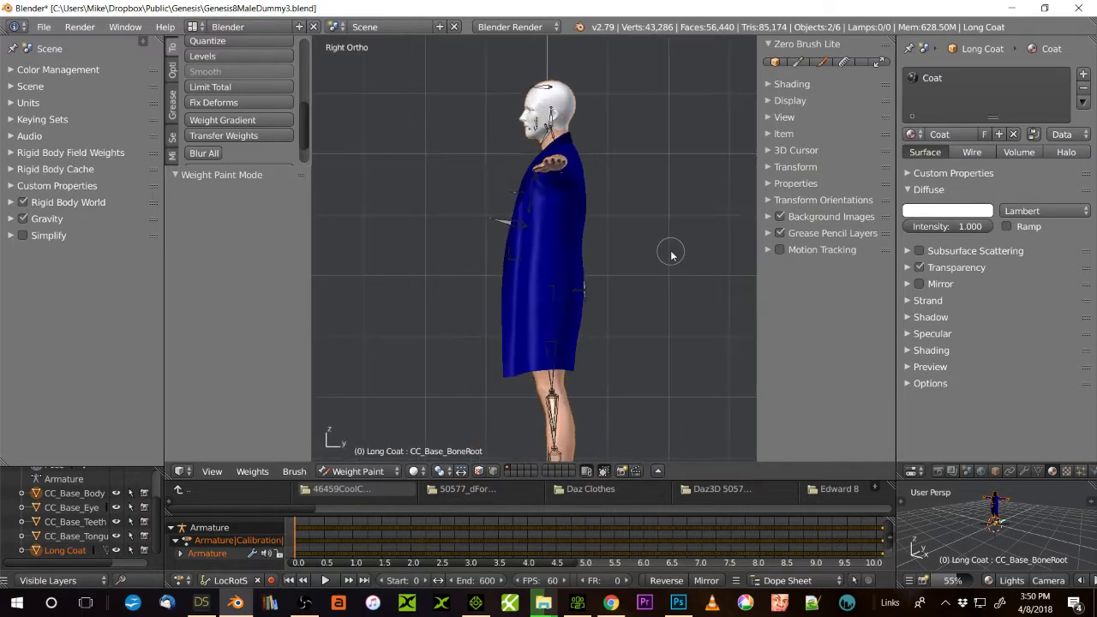
- Transfer the vertex group weights from the body to Long Coat, with the source layers matched by name
key("KP_7")
scroll(661, 312, "up", 2)
middle_click_drag(661, 312, 654, 120, "shift")
key("KP_1")
middle_click_drag(622, 168, 635, 403, "shift")
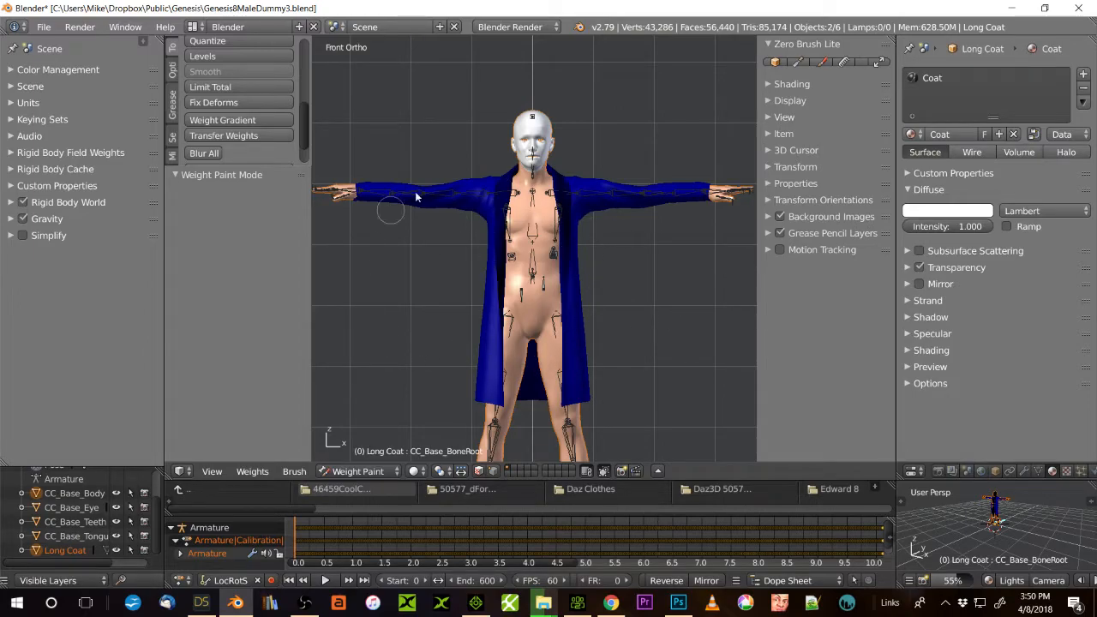
left_click(256, 134)
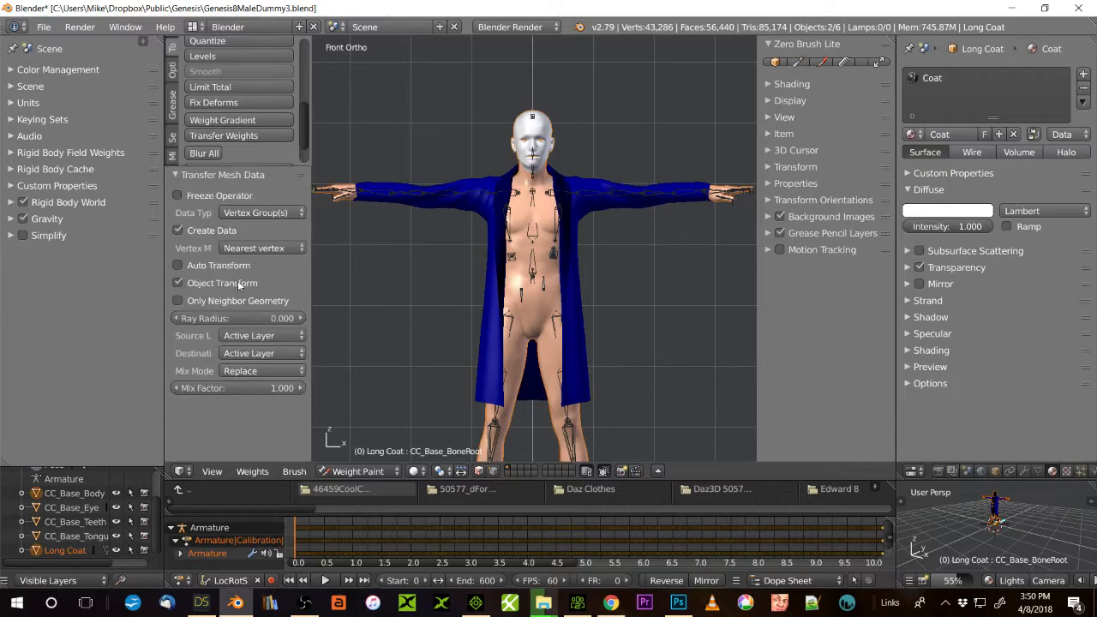
left_click(248, 335)
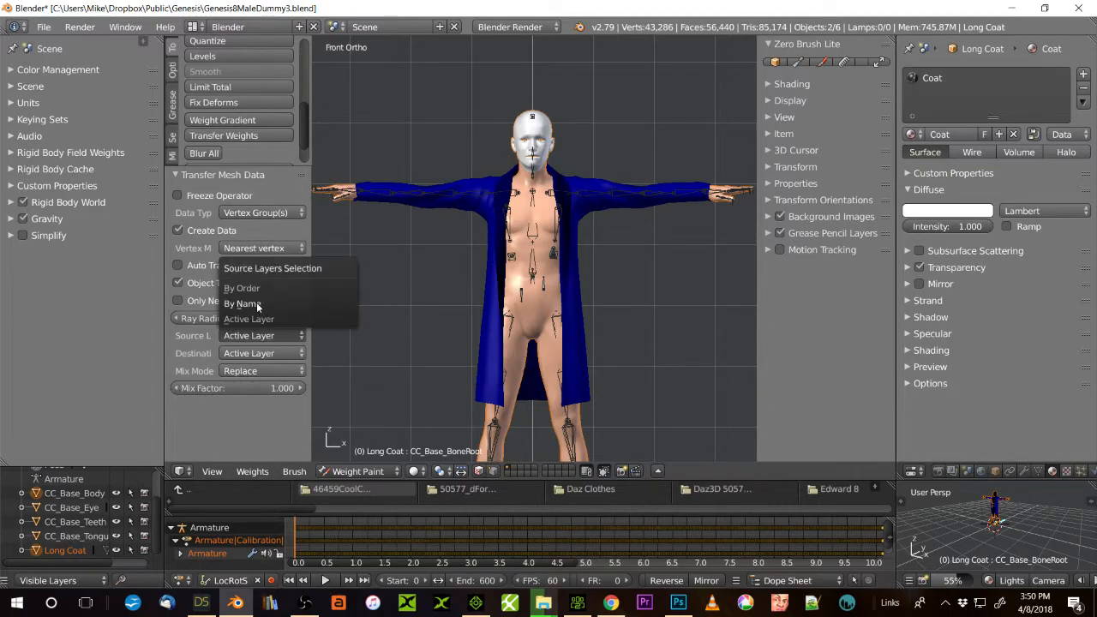
left_click(256, 303)
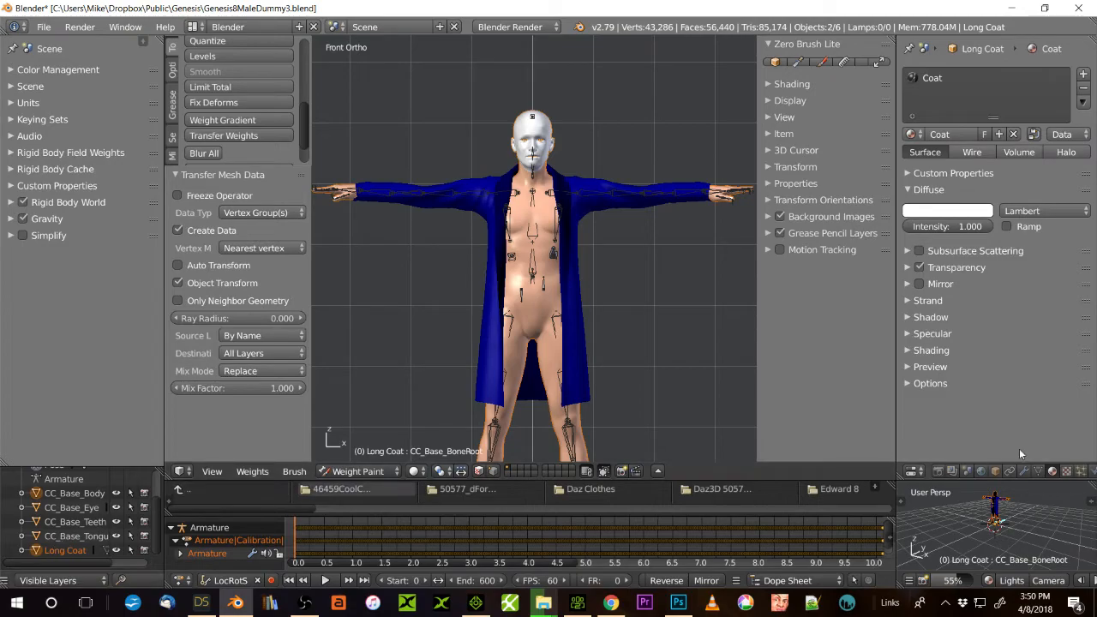
- Display Long Coat's CC_Base_Spine01 vertex group and examine the transferred weights up close on the coat's back
left_click(1036, 471)
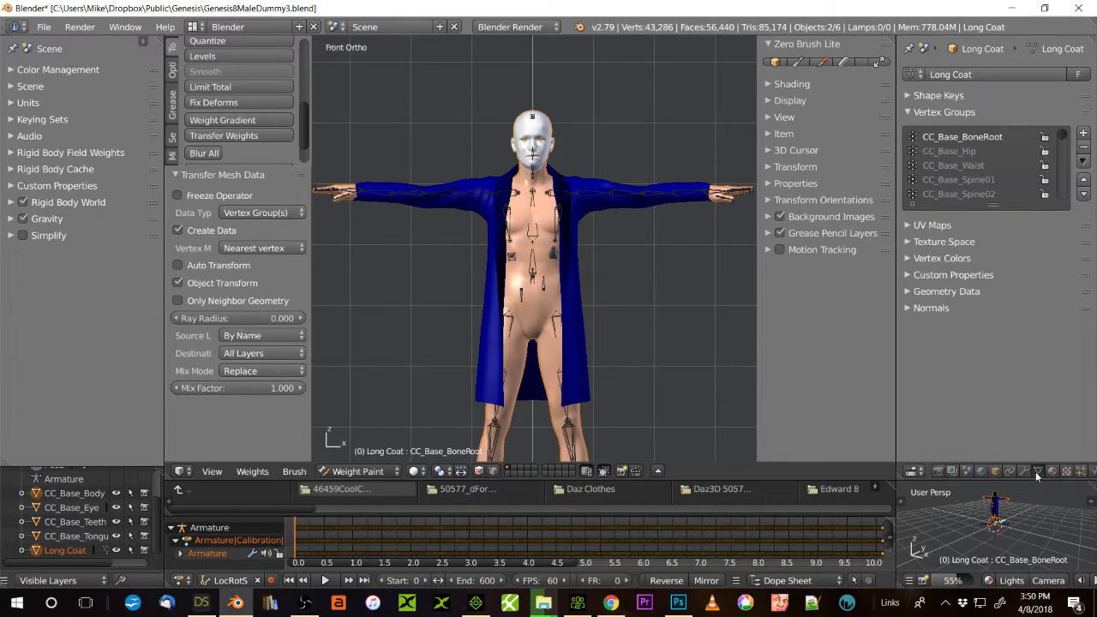
left_click(986, 182)
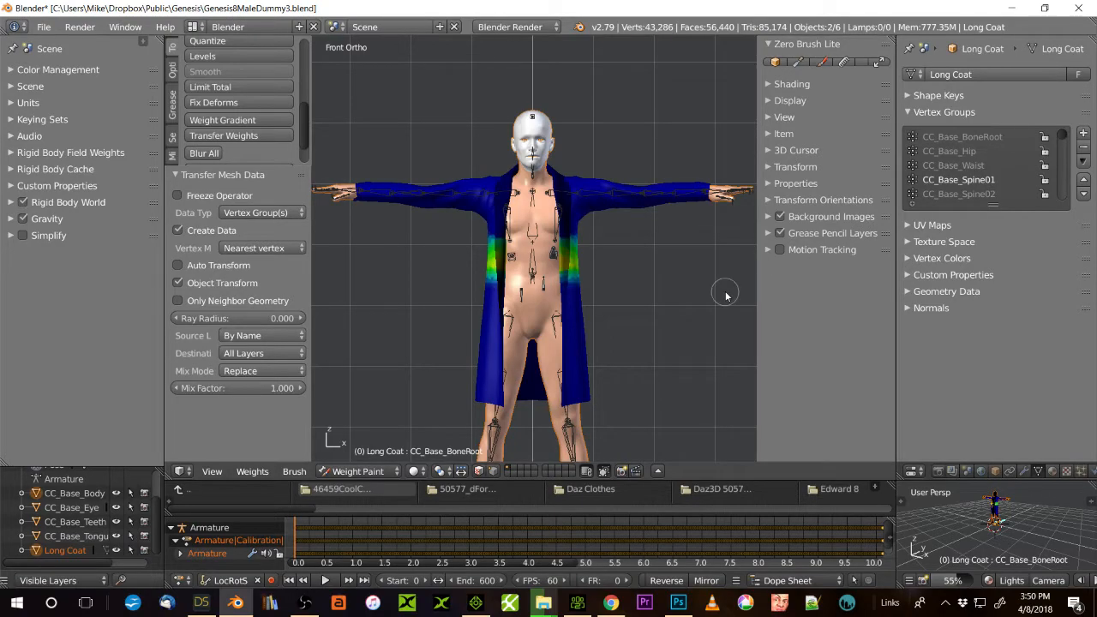
key("ctrl+KP_1")
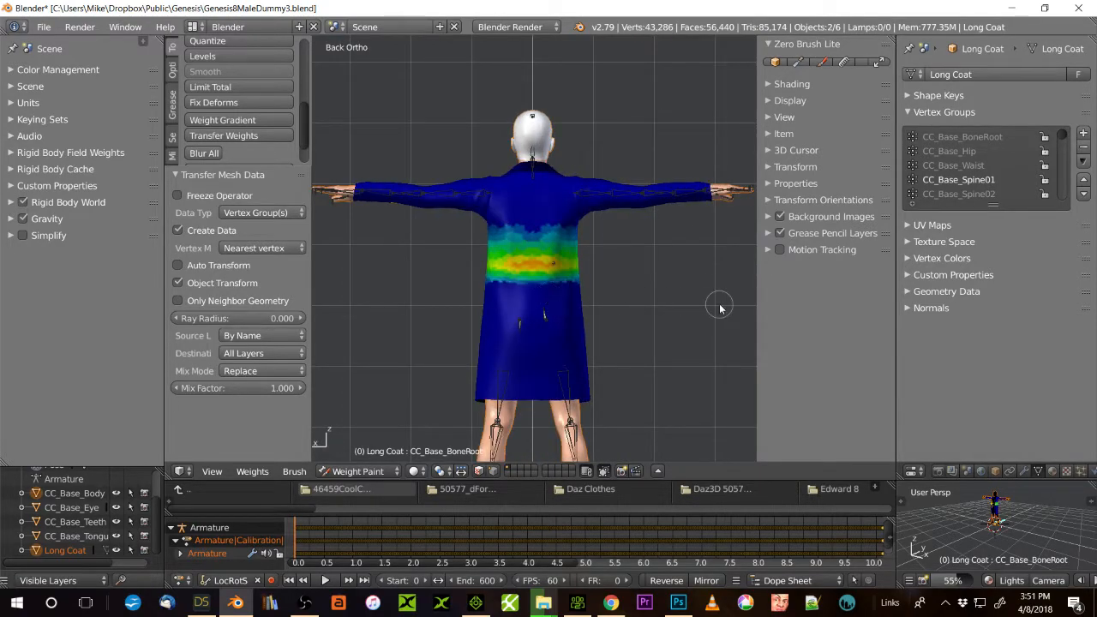
scroll(718, 306, "up", 4)
scroll(720, 307, "up", 1)
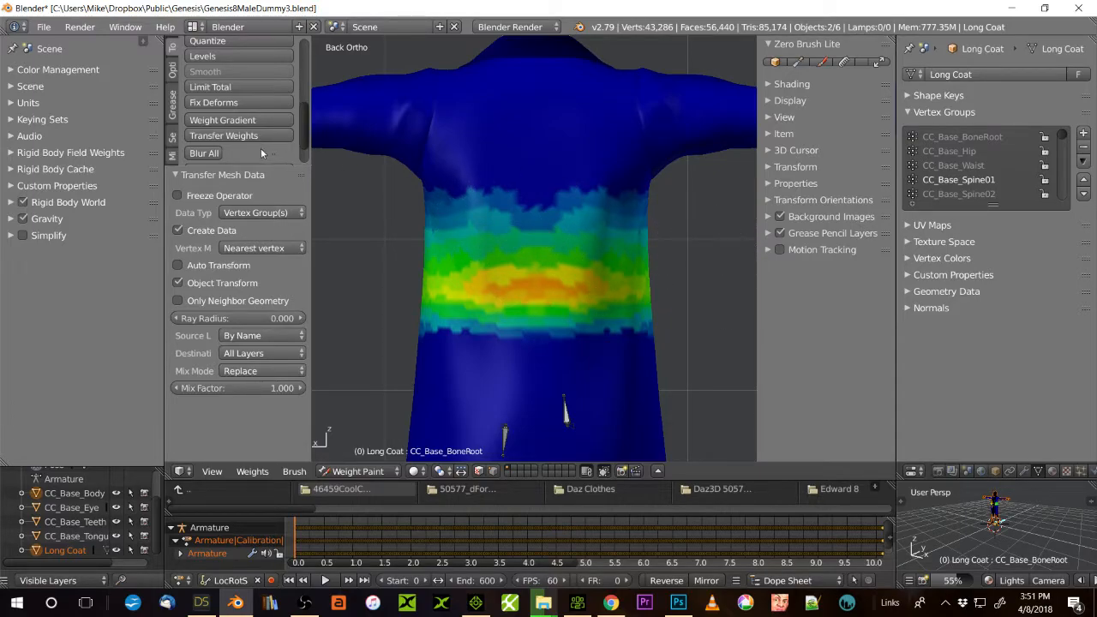
- Blur all of the coat's vertex group weights with 3 iterations and check the CC_Base_Waist and CC_Base_Spine01 groups
left_click(208, 155)
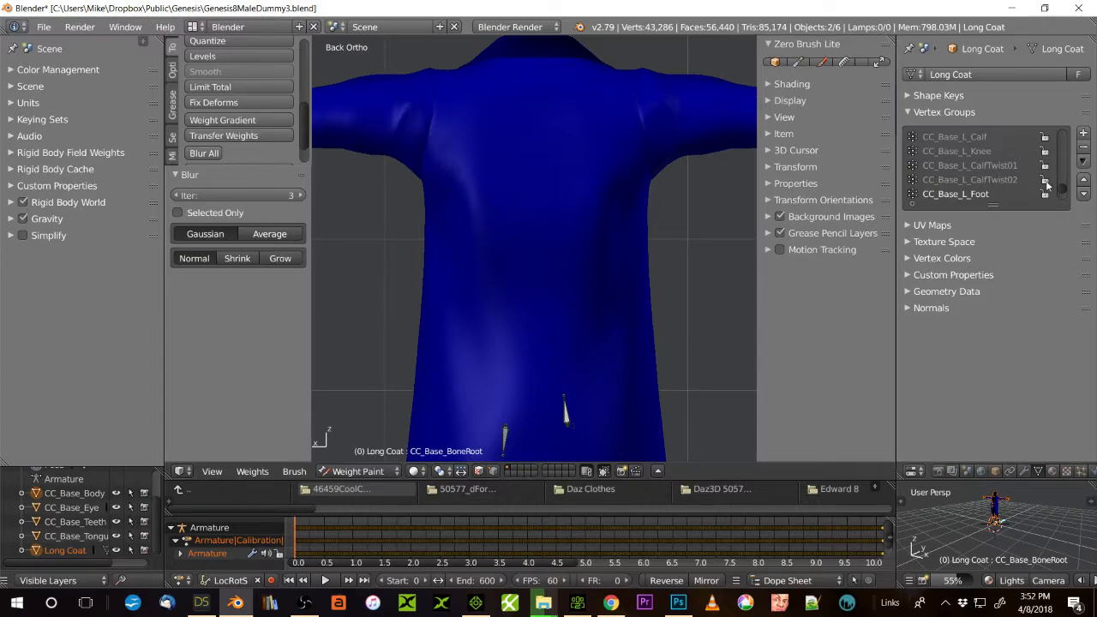
left_click_drag(1063, 194, 1063, 136)
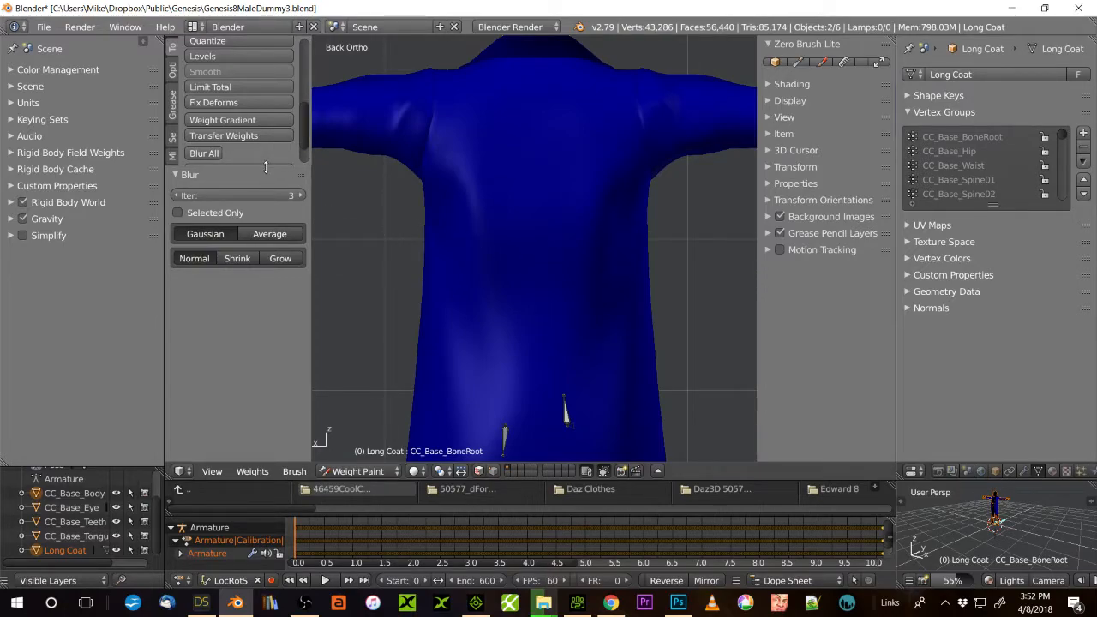
left_click_drag(262, 168, 248, 223)
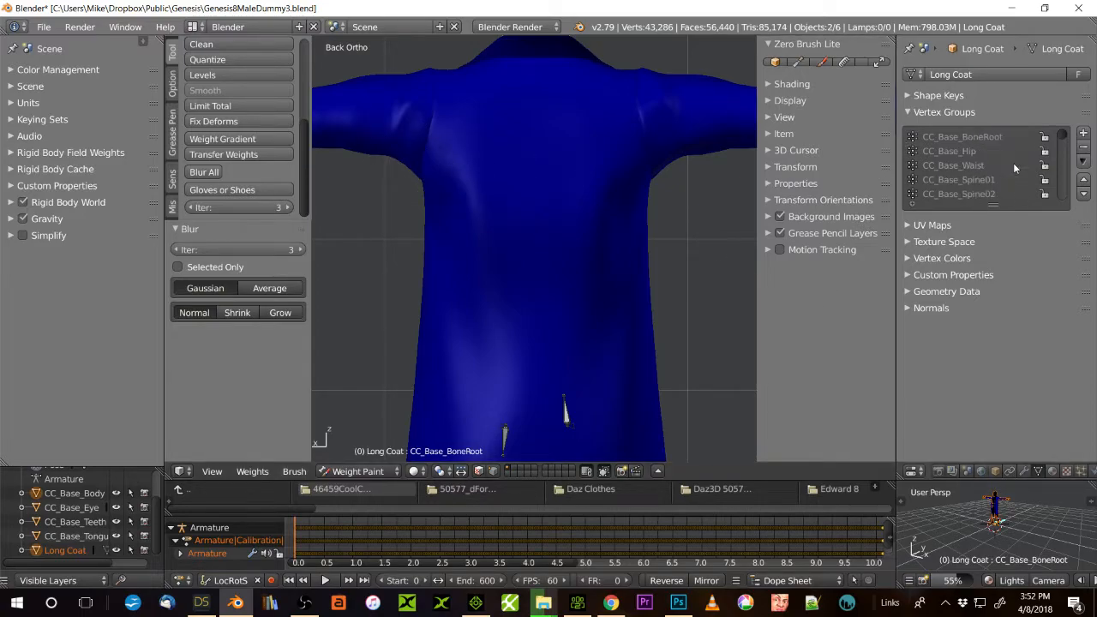
left_click(959, 168)
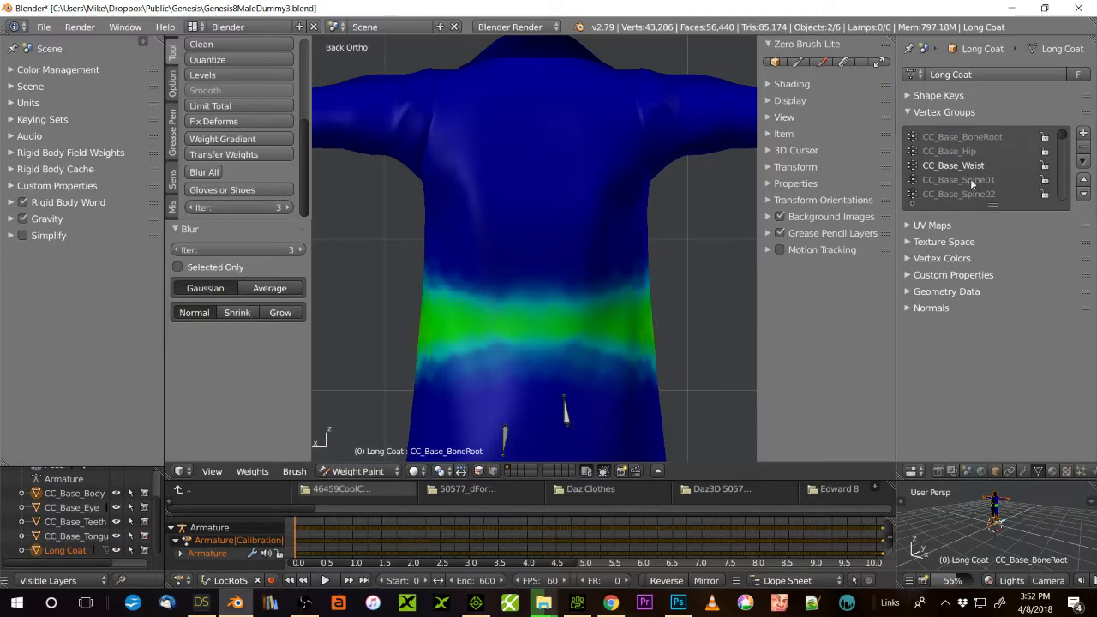
left_click(959, 180)
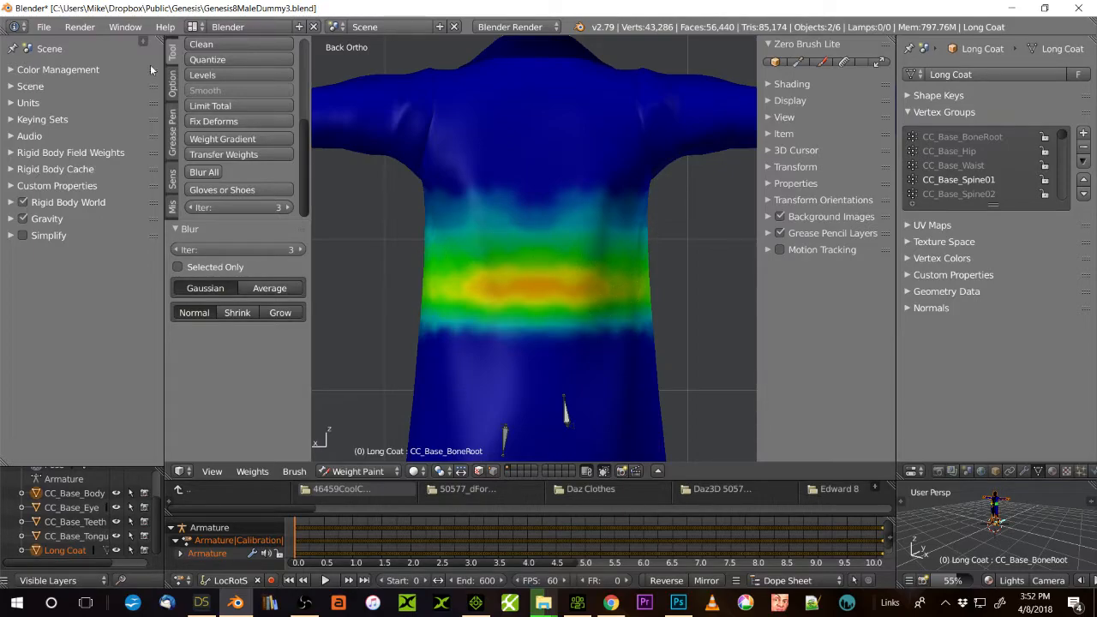
- Export the rigged coat as an FBX named Long Coat to the Downloads folder, with Add Leaf Bones turned off
left_click(47, 30)
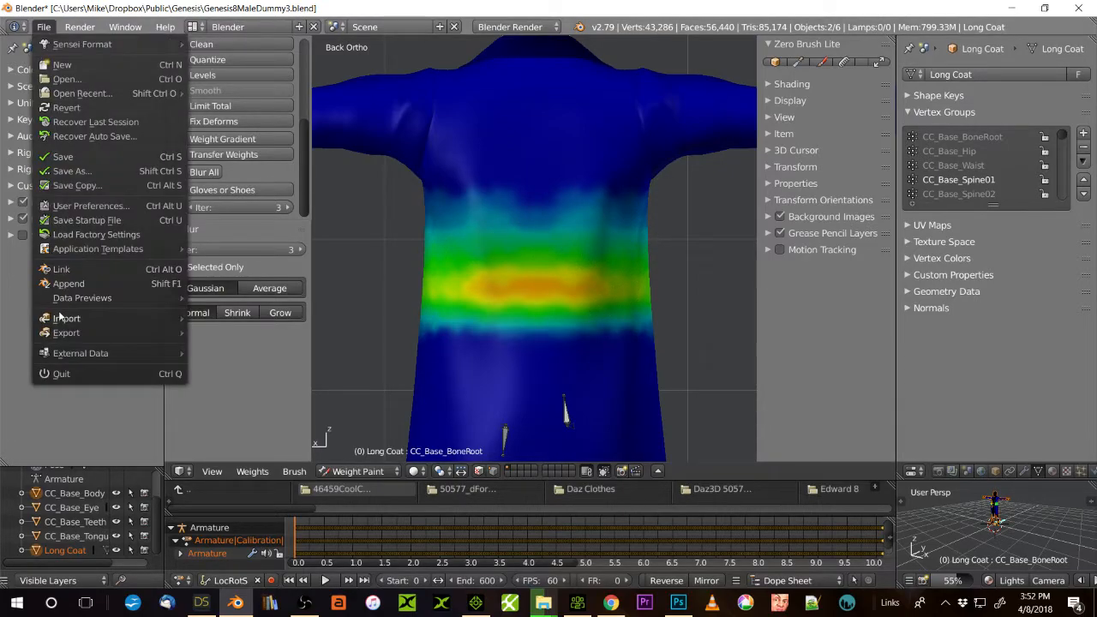
mouse_move(64, 341)
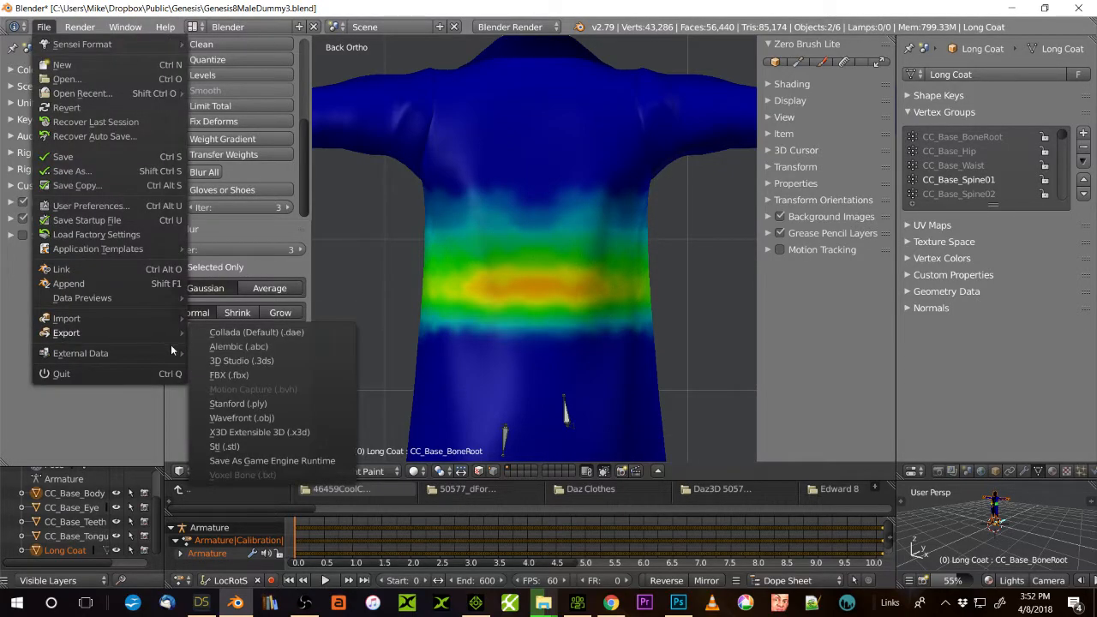
left_click(214, 375)
left_click(107, 398)
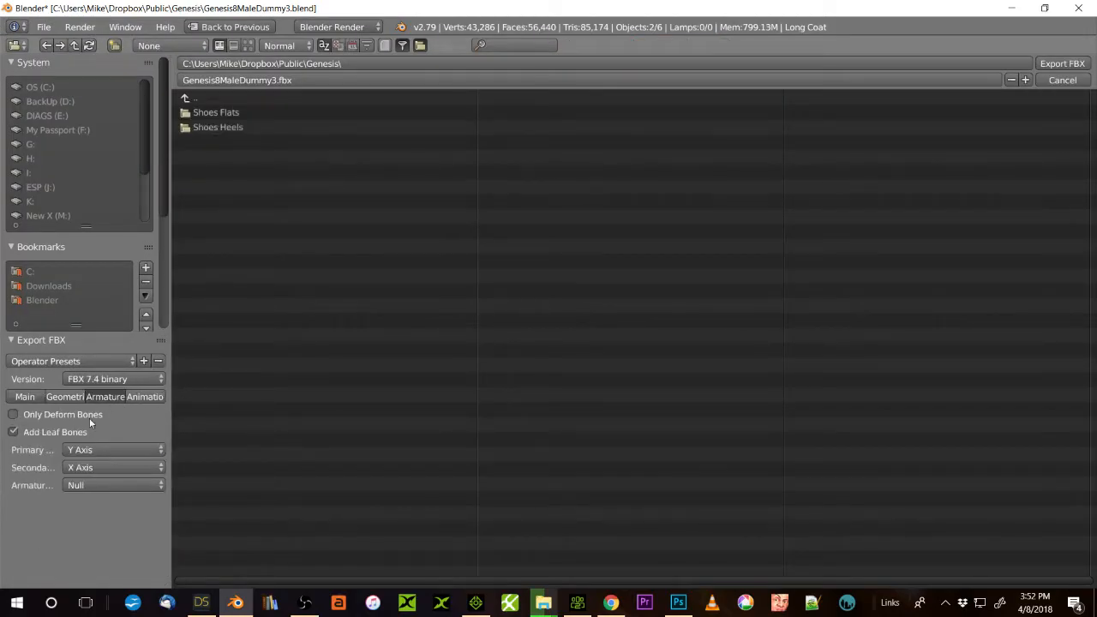
left_click(13, 431)
left_click(68, 295)
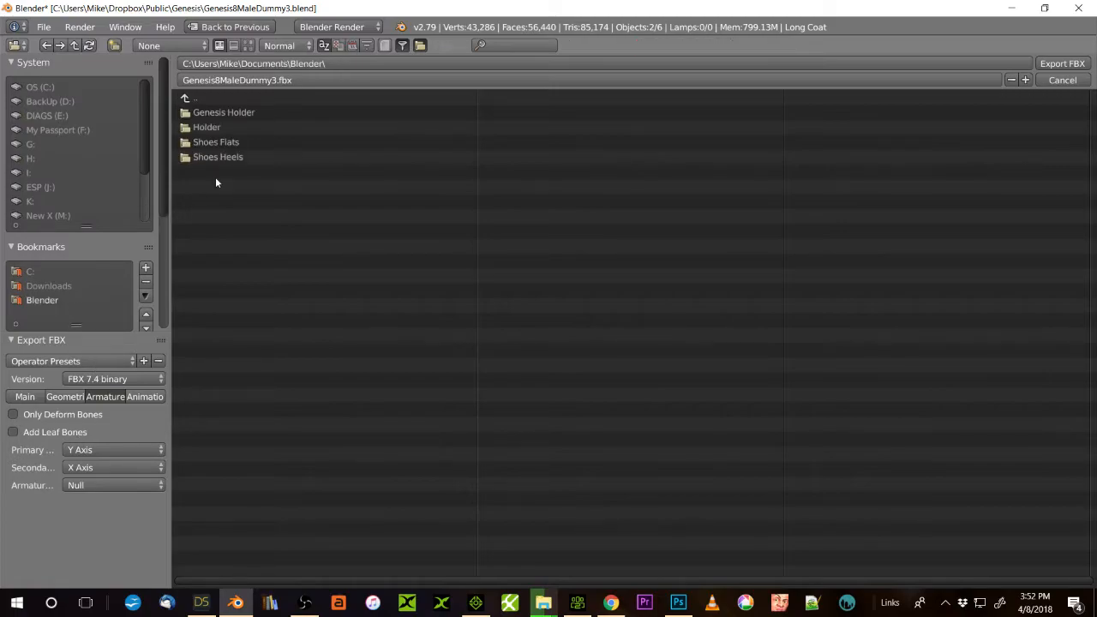
left_click(62, 287)
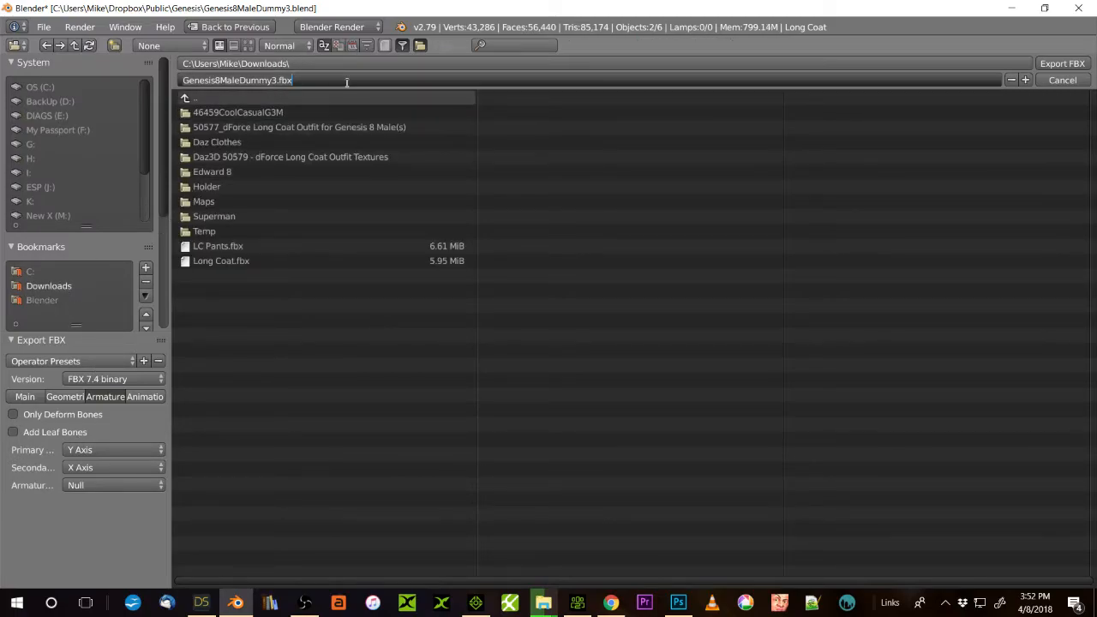
type("Long Coat")
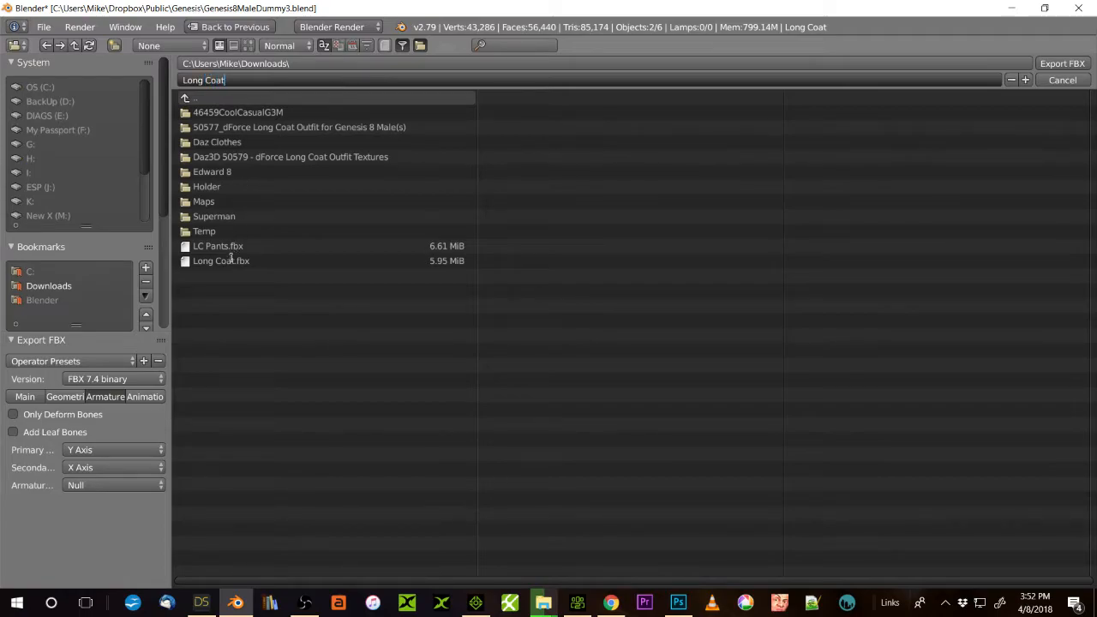
left_click(1060, 63)
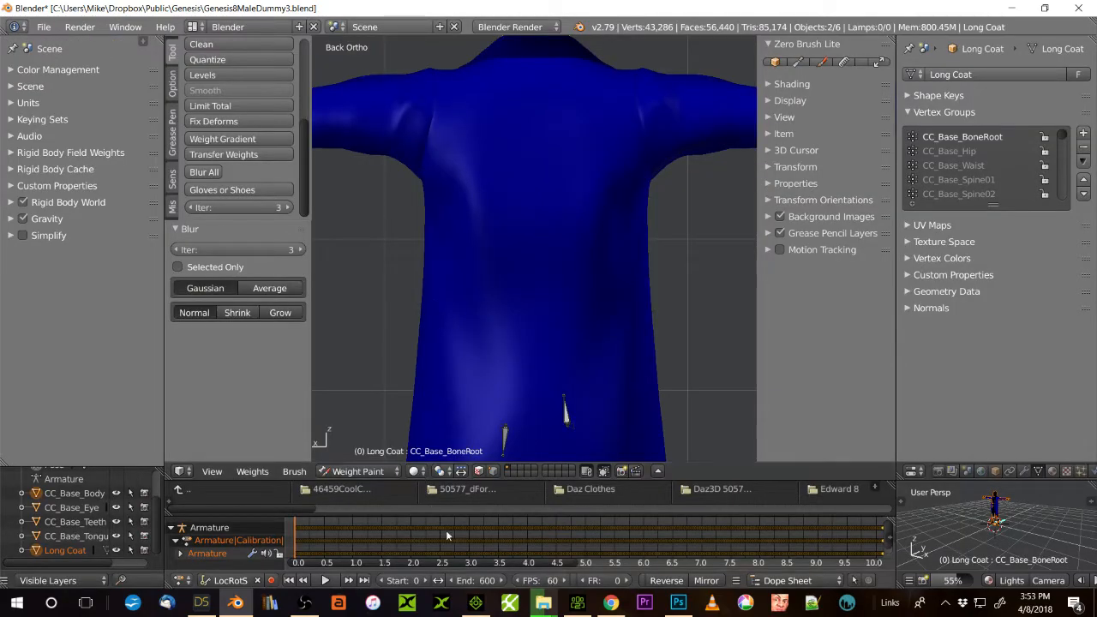
- Switch to Character Creator and load Long Coat.fbx from Downloads as the clothed character for creating assets
left_click(576, 602)
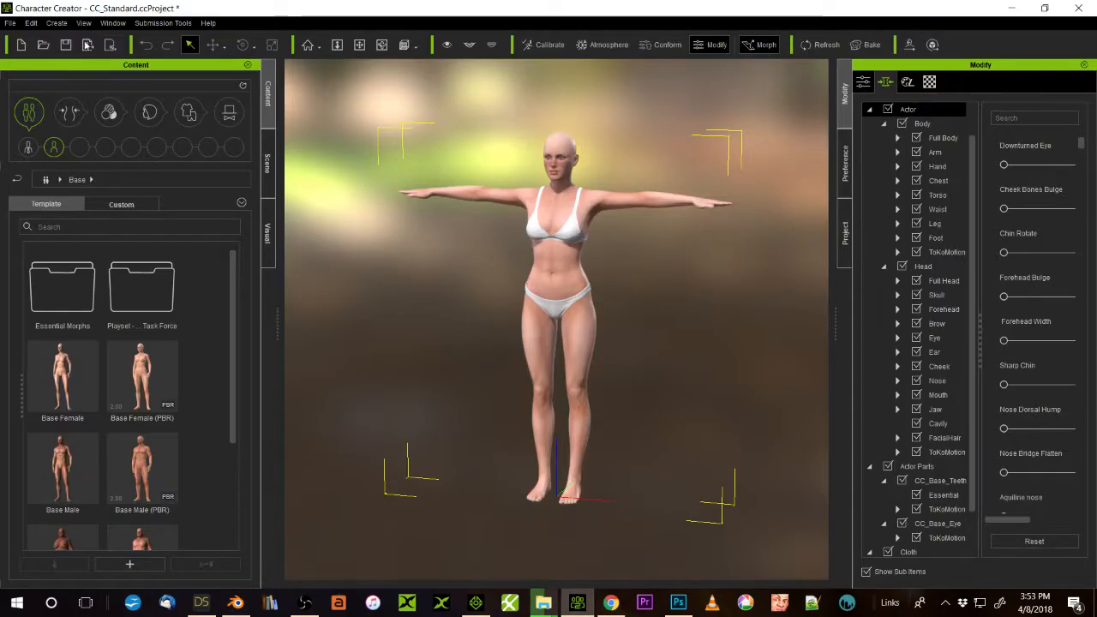
left_click(57, 23)
left_click(93, 72)
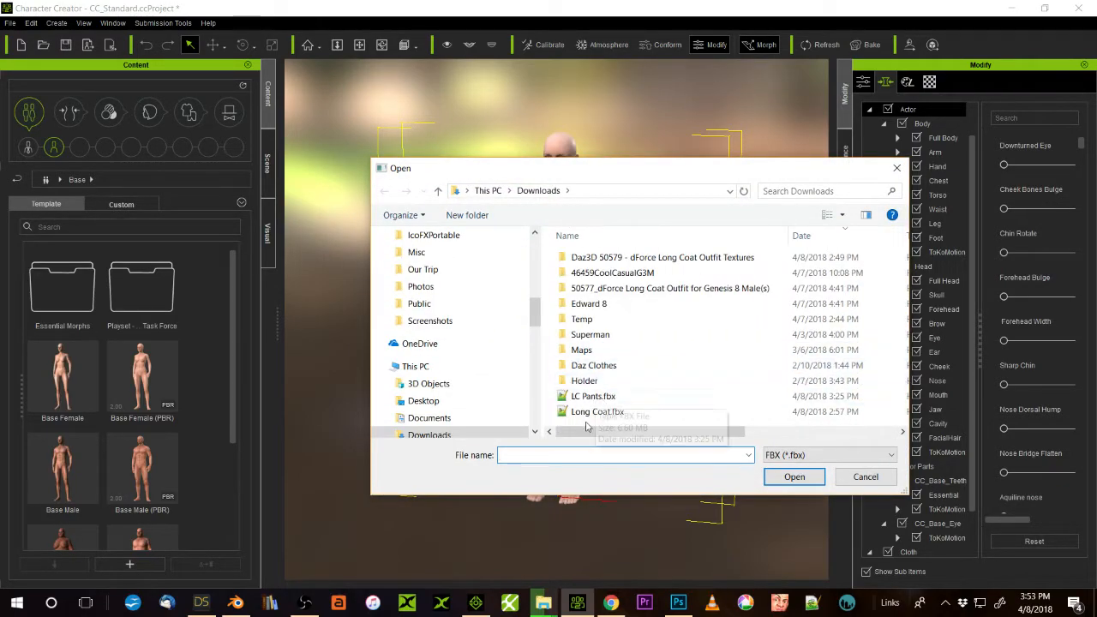
left_click(596, 412)
left_click(794, 476)
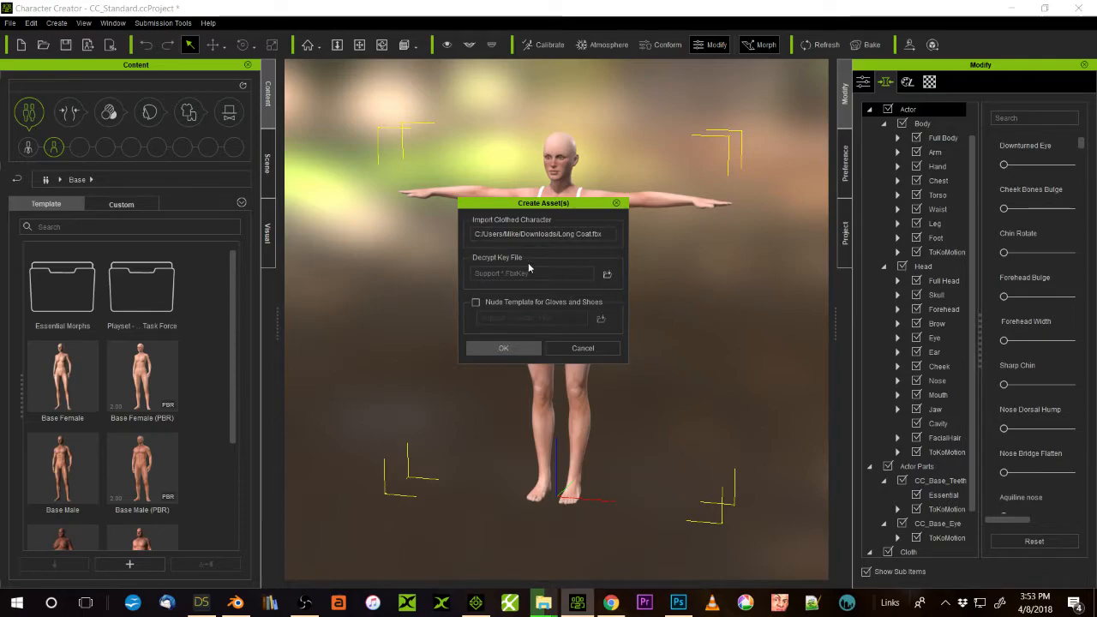
- Use Genesis 8 Male.fbxkey from Downloads as the decrypt key file and start the asset creation
left_click(605, 274)
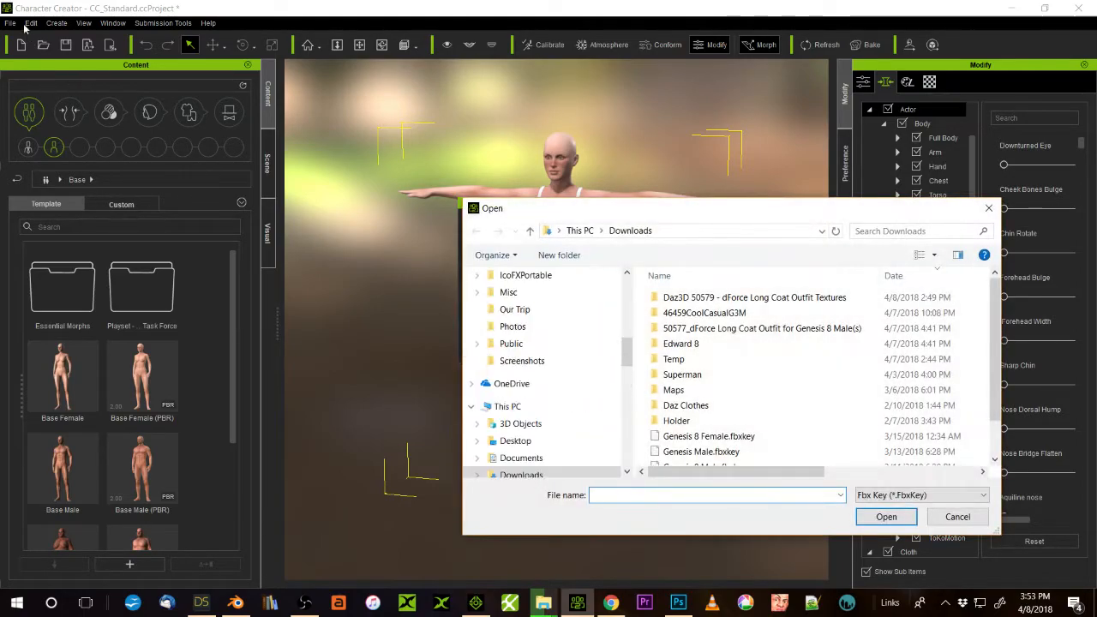
scroll(788, 411, "down", 1)
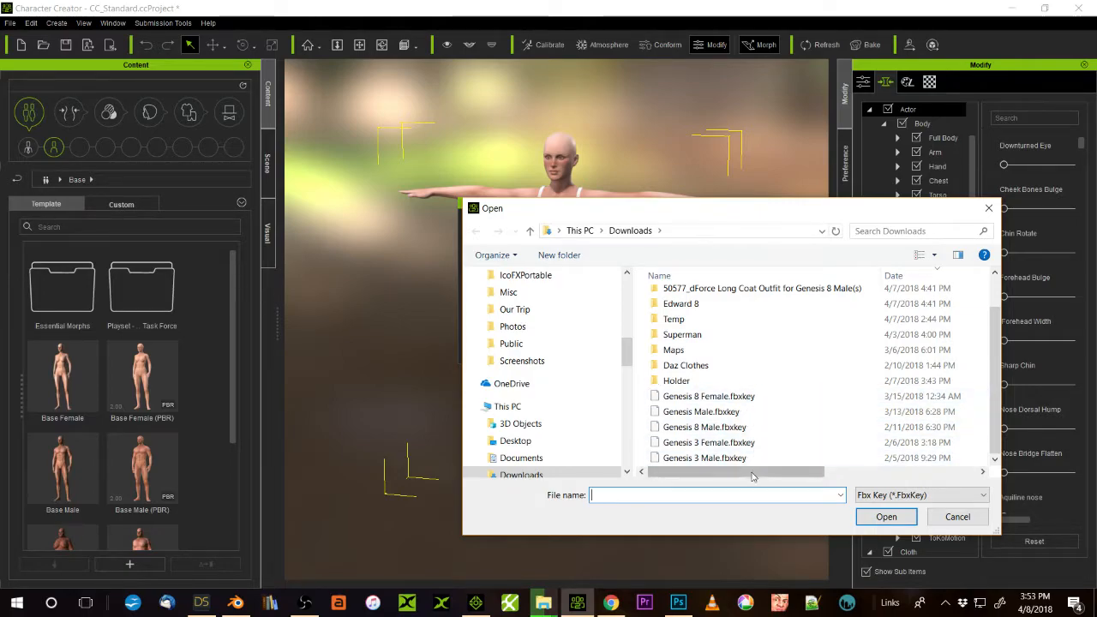
left_click(745, 427)
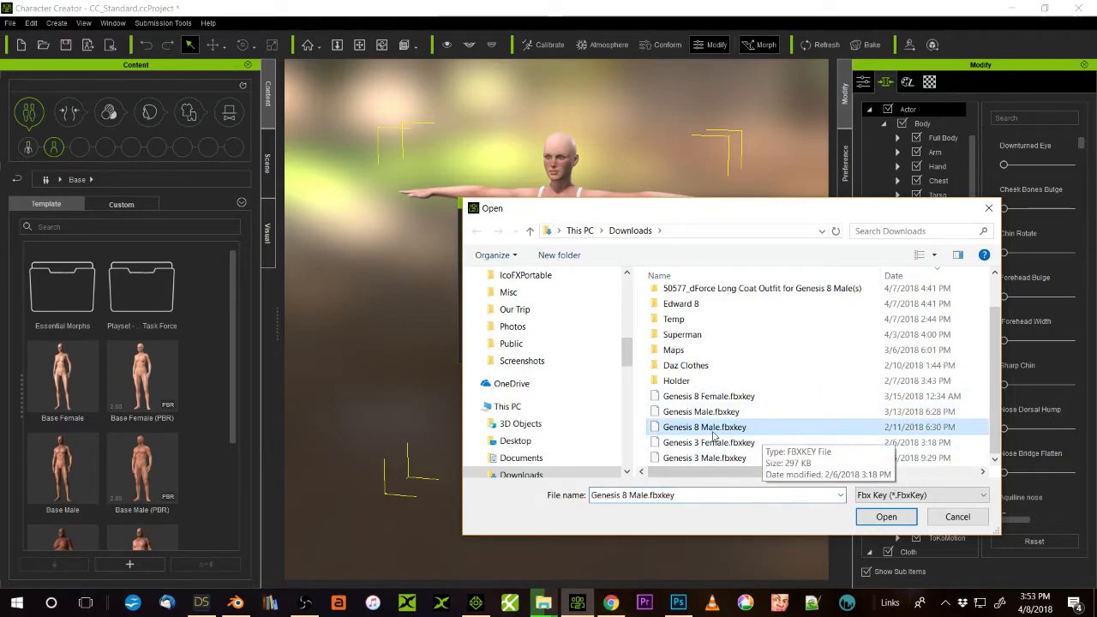
left_click(885, 516)
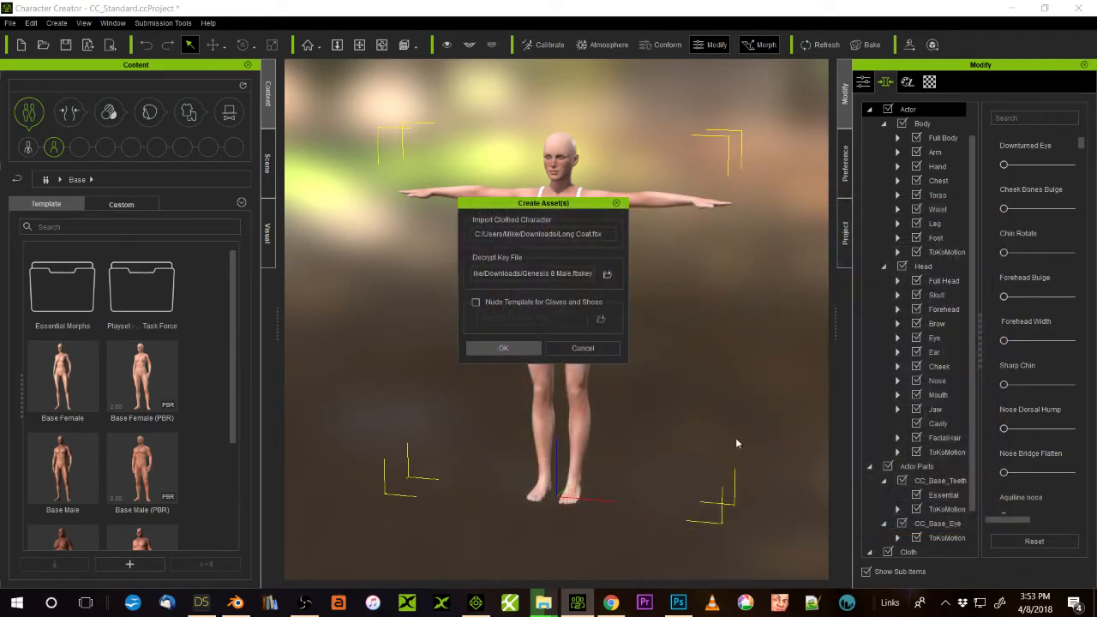
left_click(501, 348)
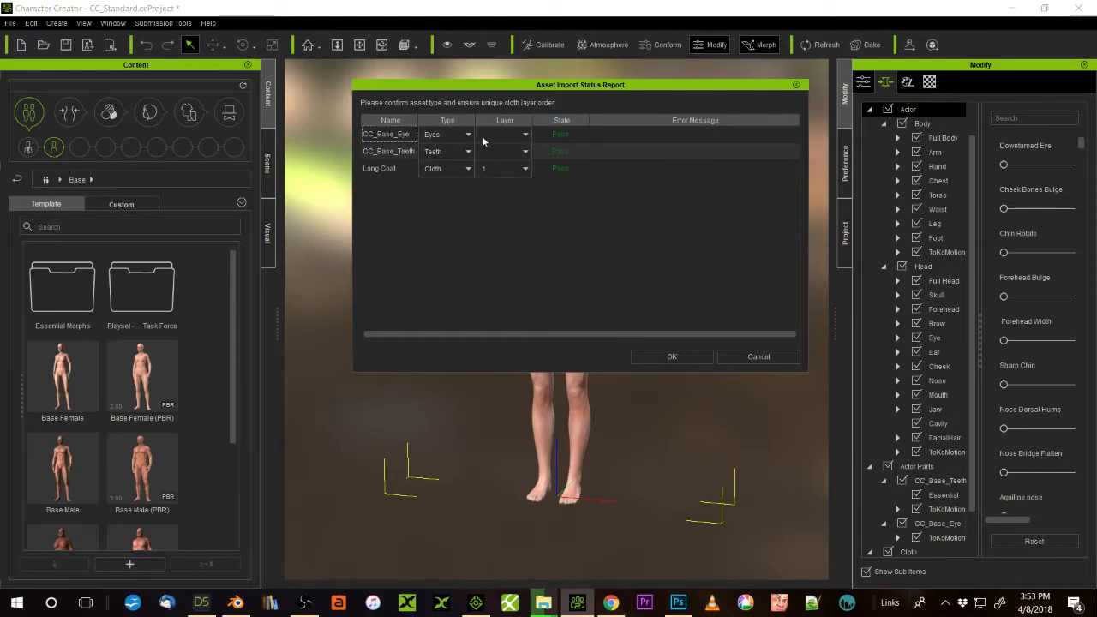
- Choose a higher cloth layer for Long Coat in the import status report and accept the import
left_click(518, 170)
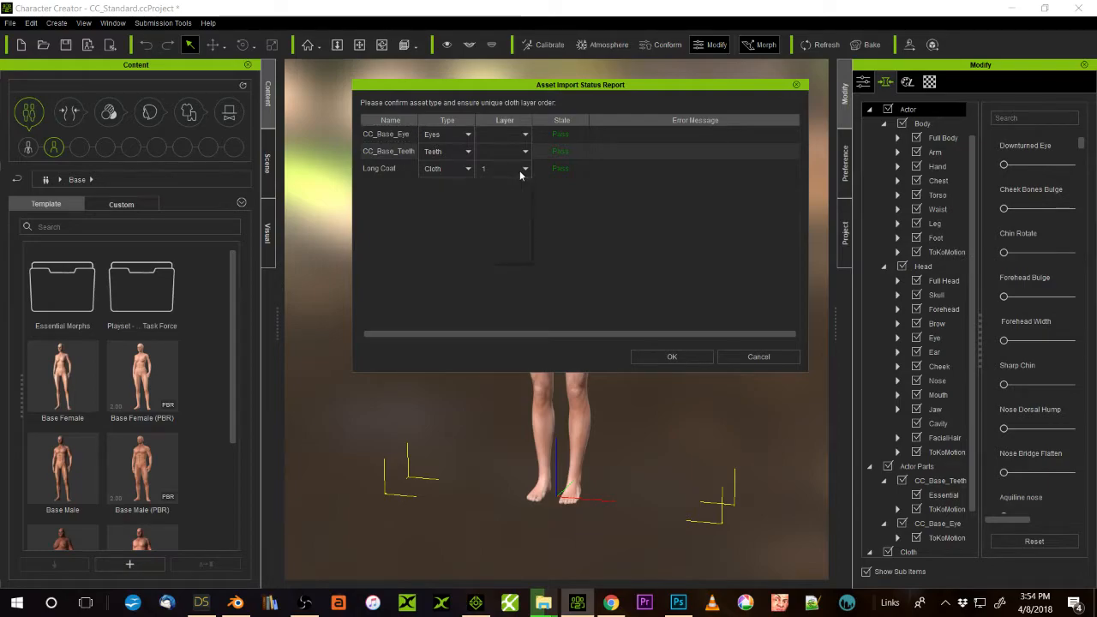
left_click_drag(527, 201, 526, 222)
left_click(507, 243)
left_click(683, 360)
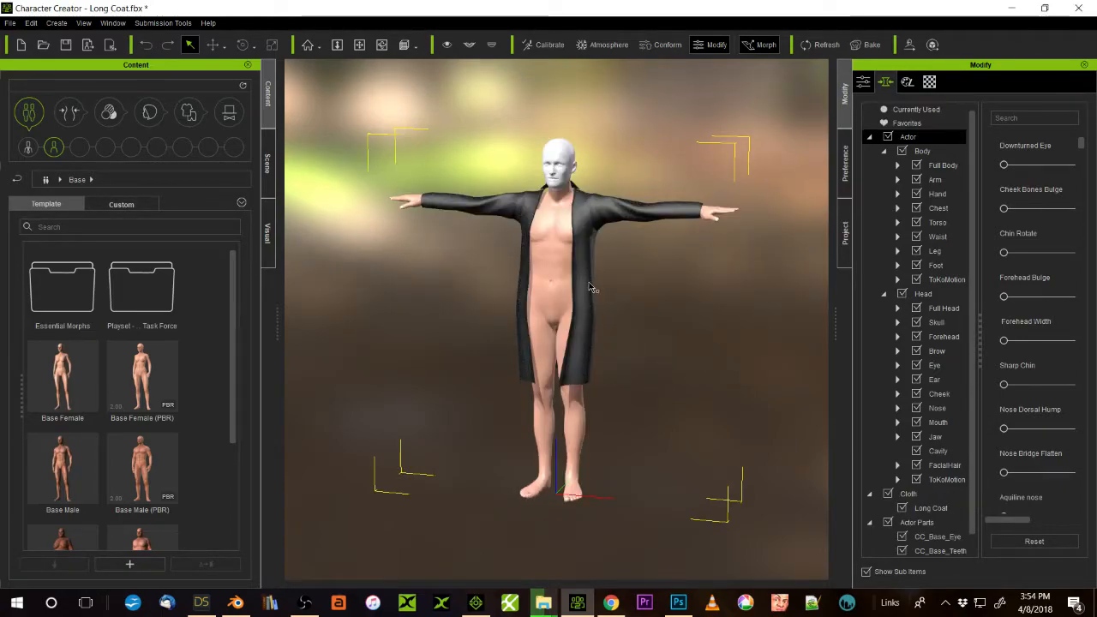
- Select the imported long coat on the character and convert its object shader to PBR
left_click(593, 288)
left_click(932, 84)
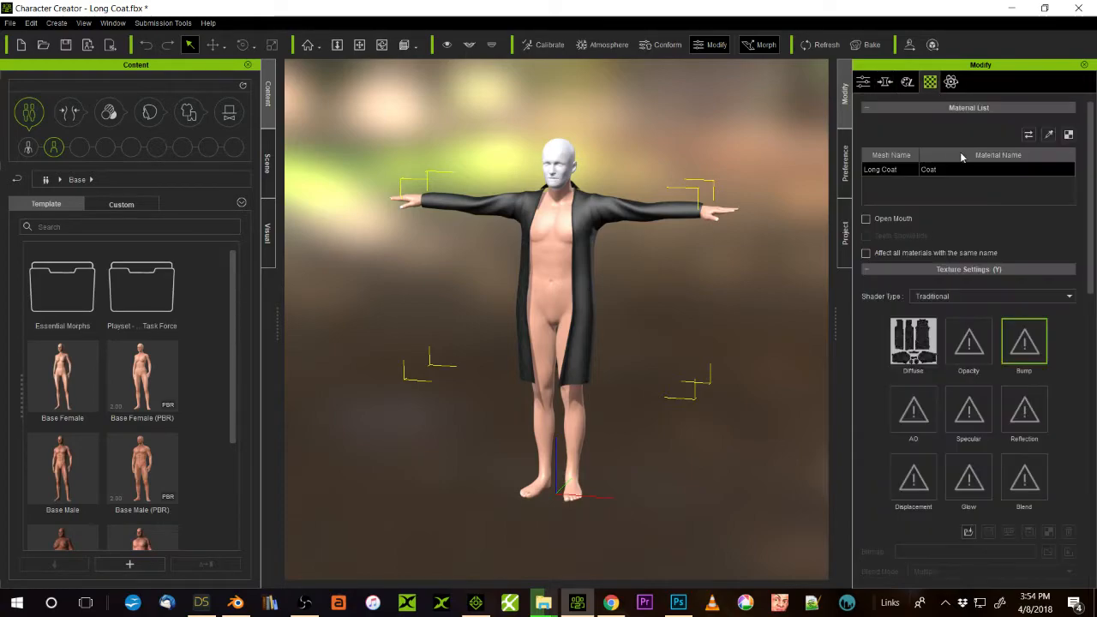
left_click(1028, 135)
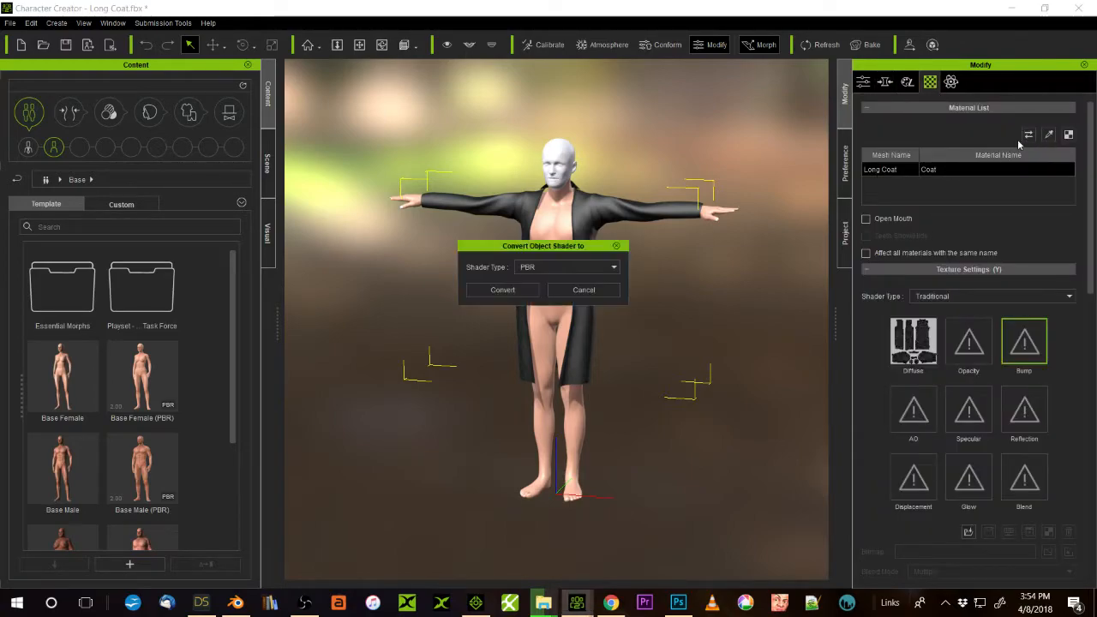
left_click(503, 290)
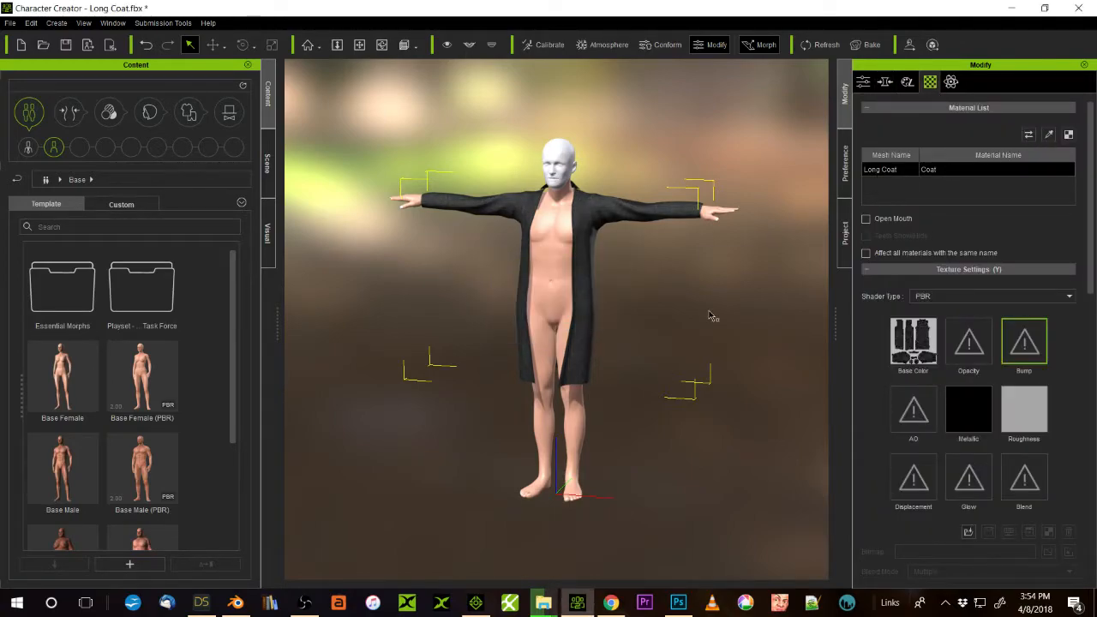
scroll(707, 315, "up", 2)
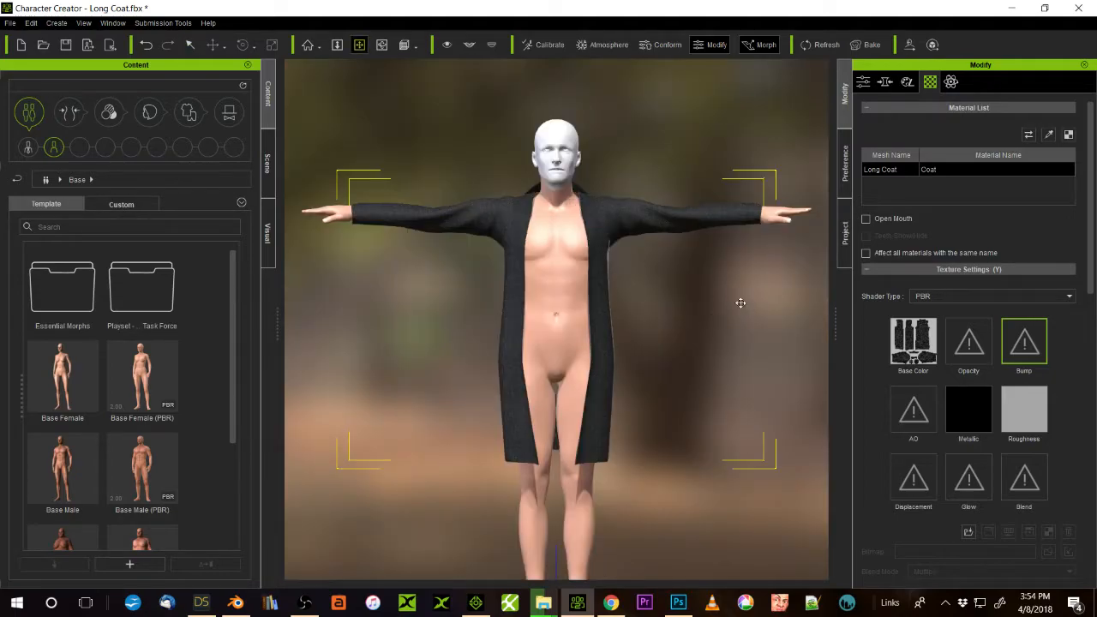
scroll(651, 341, "up", 3)
right_click_drag(651, 340, 626, 339)
left_click_drag(647, 311, 649, 343)
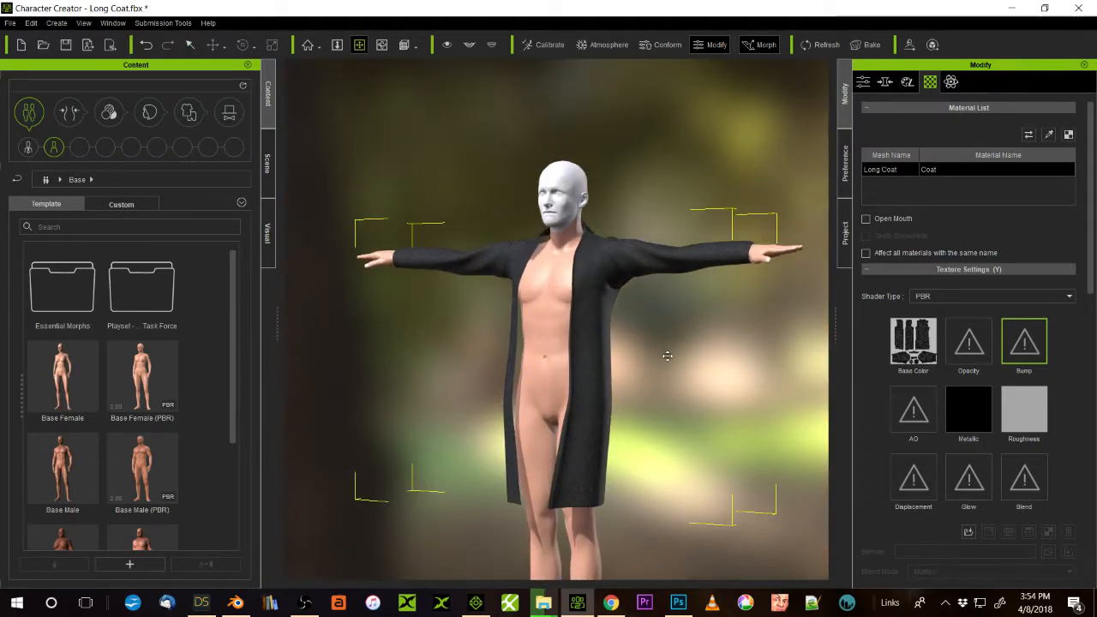
- Bring up the File Explorer window with the coat textures and move it clear of the character view
scroll(667, 356, "up", 1)
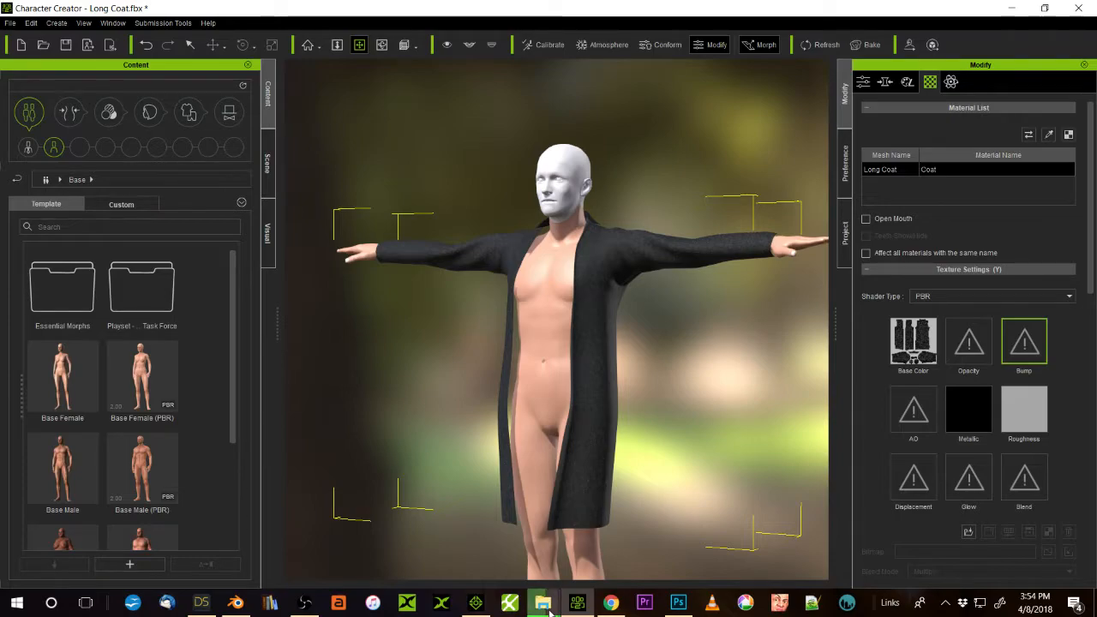
mouse_move(545, 599)
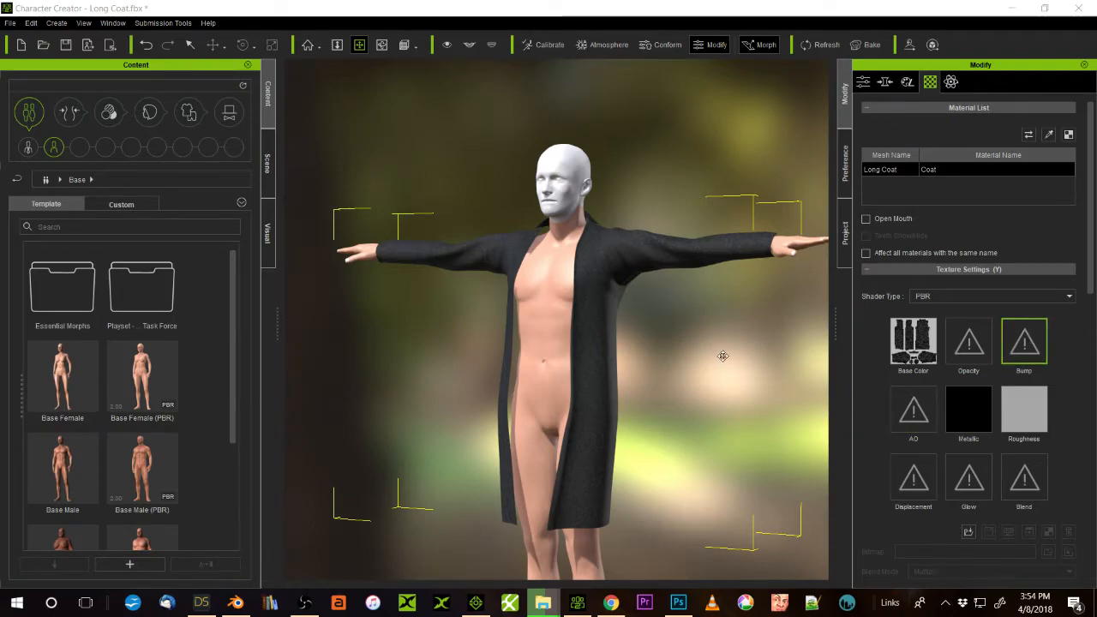
scroll(722, 355, "up", 1)
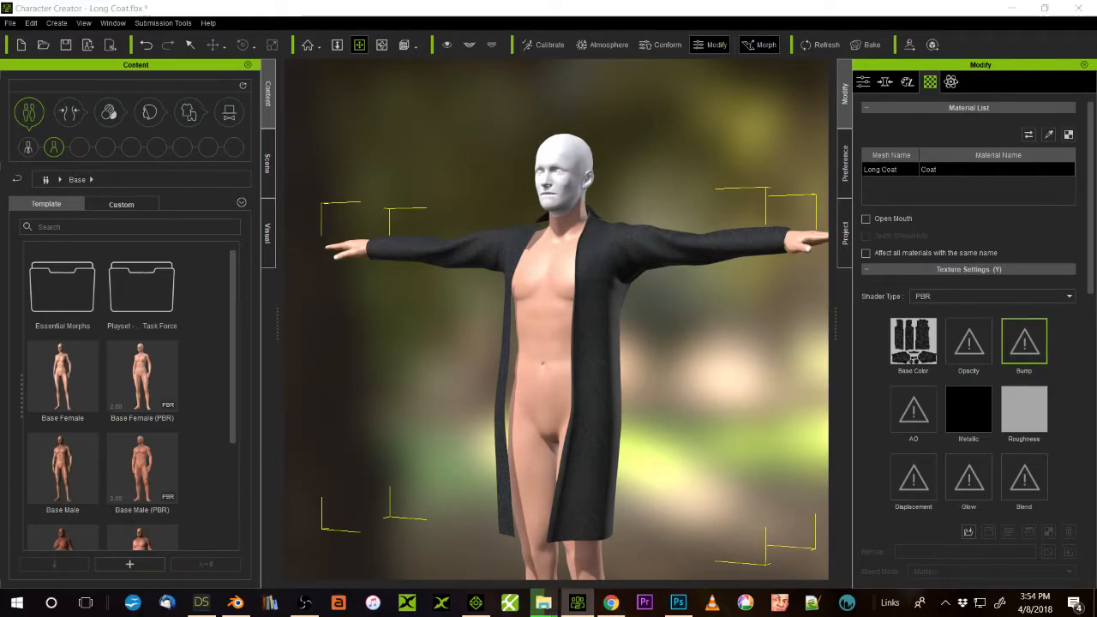
left_click(542, 603)
left_click_drag(899, 74, 1096, 72)
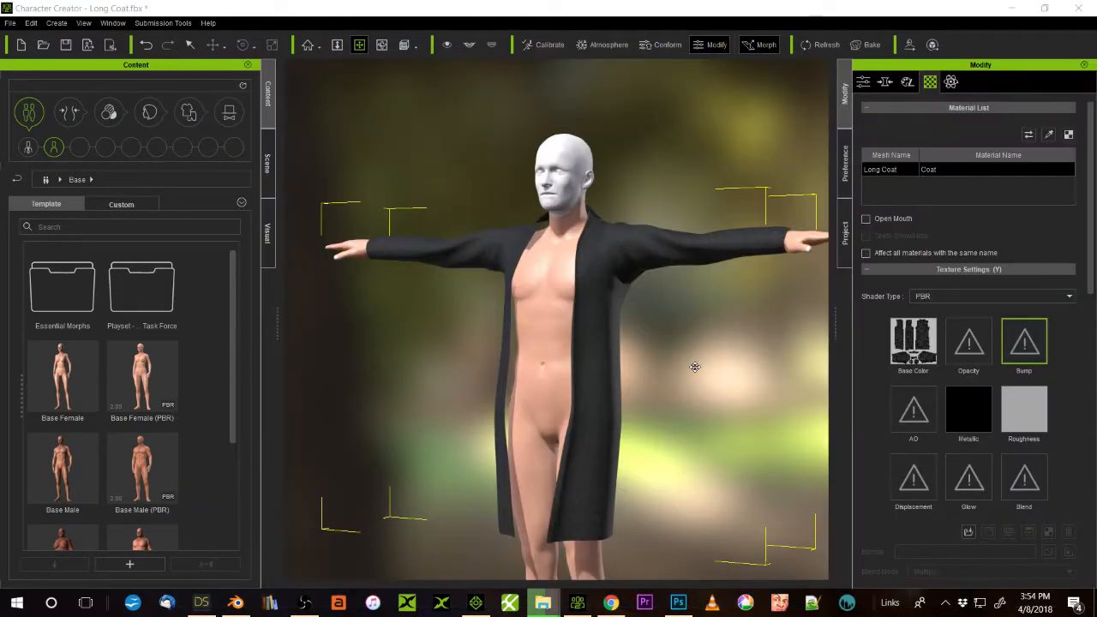
- Switch to DAZ Studio and examine the 3Delight material presets of the Long Coat Outfit
left_click(201, 602)
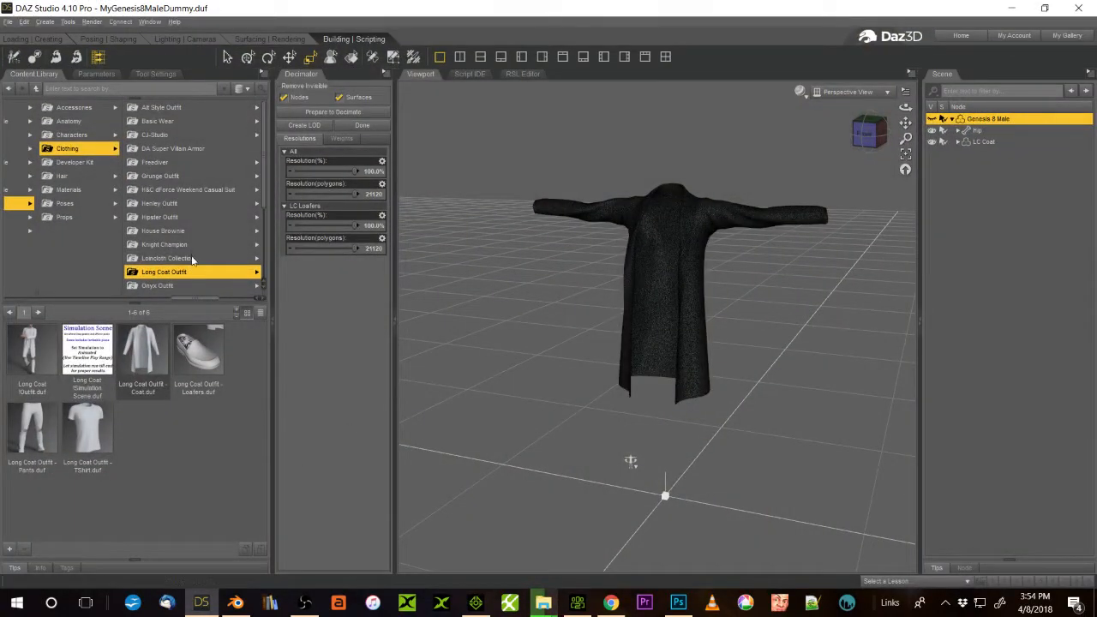
left_click(260, 297)
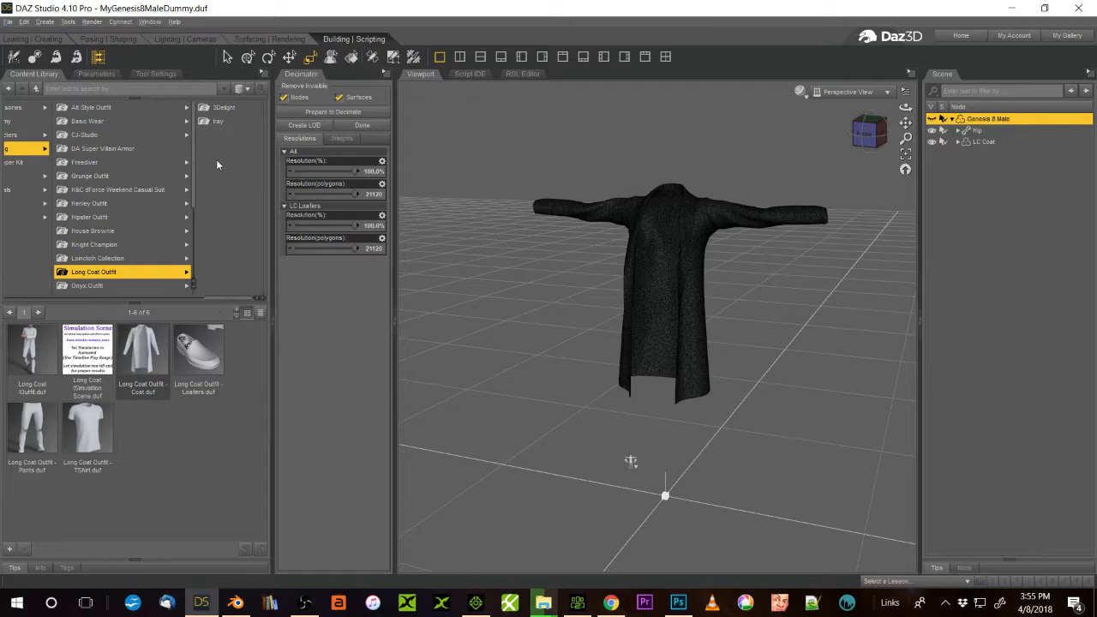
left_click(220, 109)
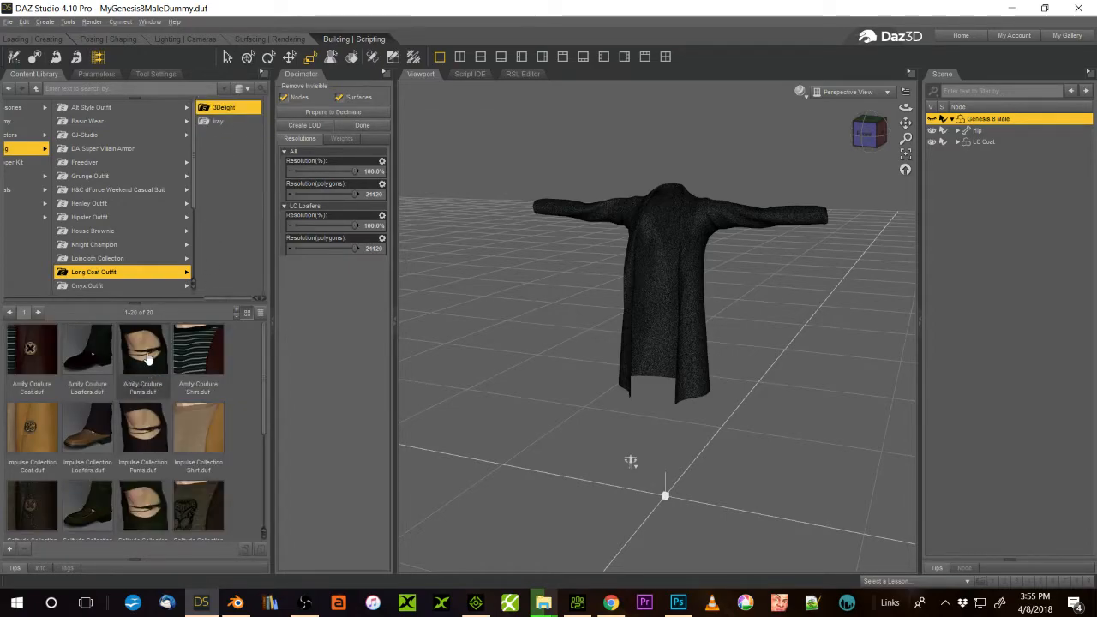
mouse_move(147, 358)
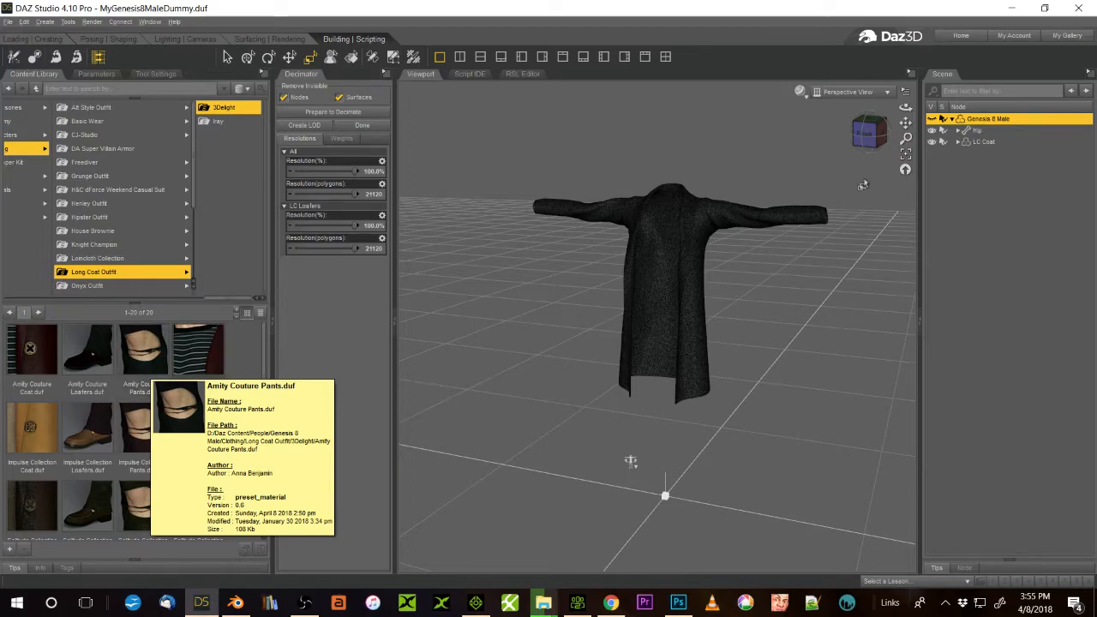
left_click(1011, 8)
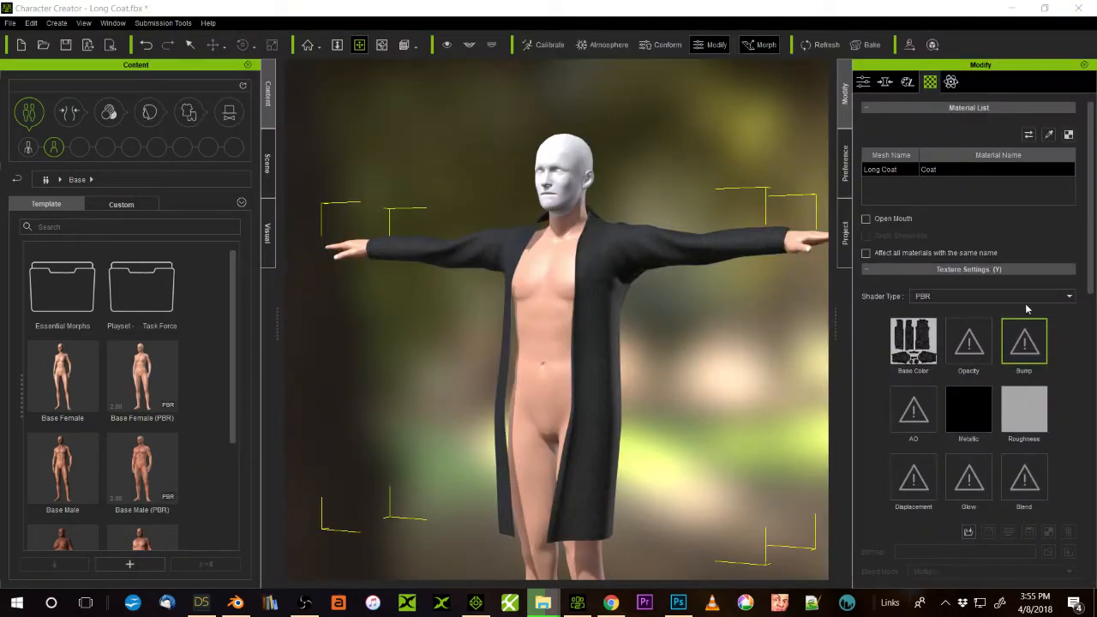
- In Character Creator, load the coat's texture images into the Bump, Roughness and Metallic channels, using the normal map for Bump
left_click_drag(1024, 343, 1040, 347)
left_click(506, 325)
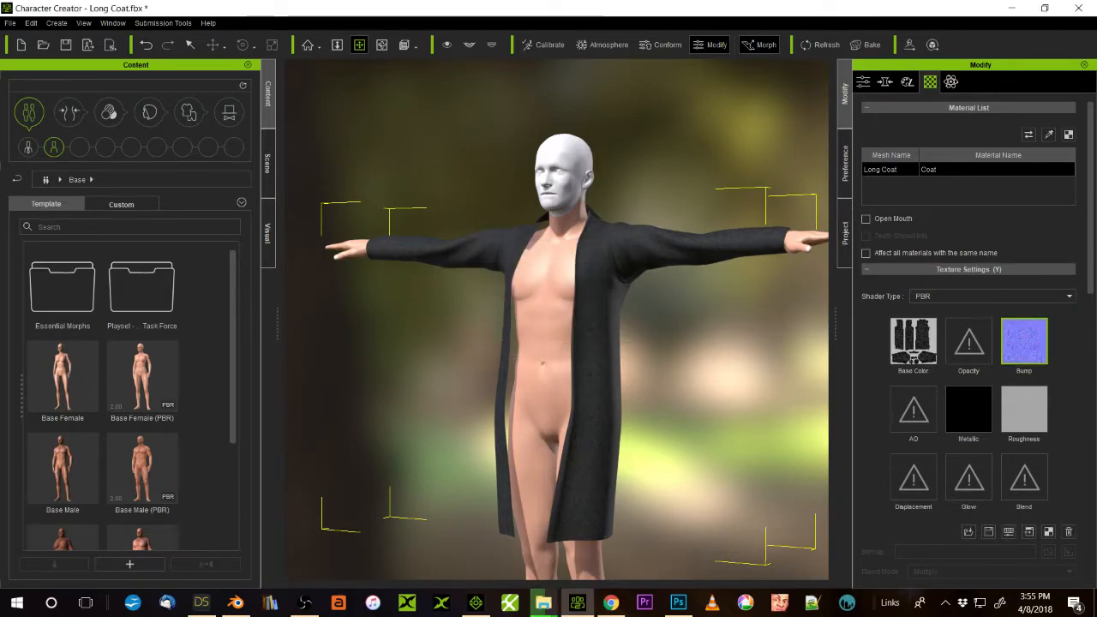
left_click_drag(1096, 377, 971, 414)
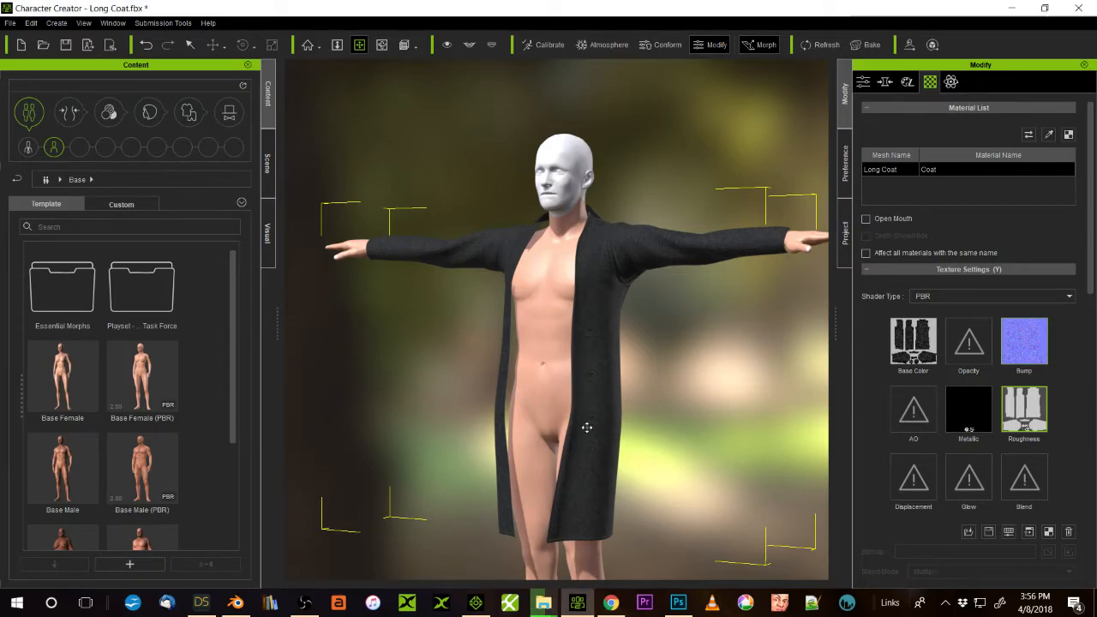
- Make the coat material 2-sided in its material settings
right_click_drag(530, 396, 420, 448)
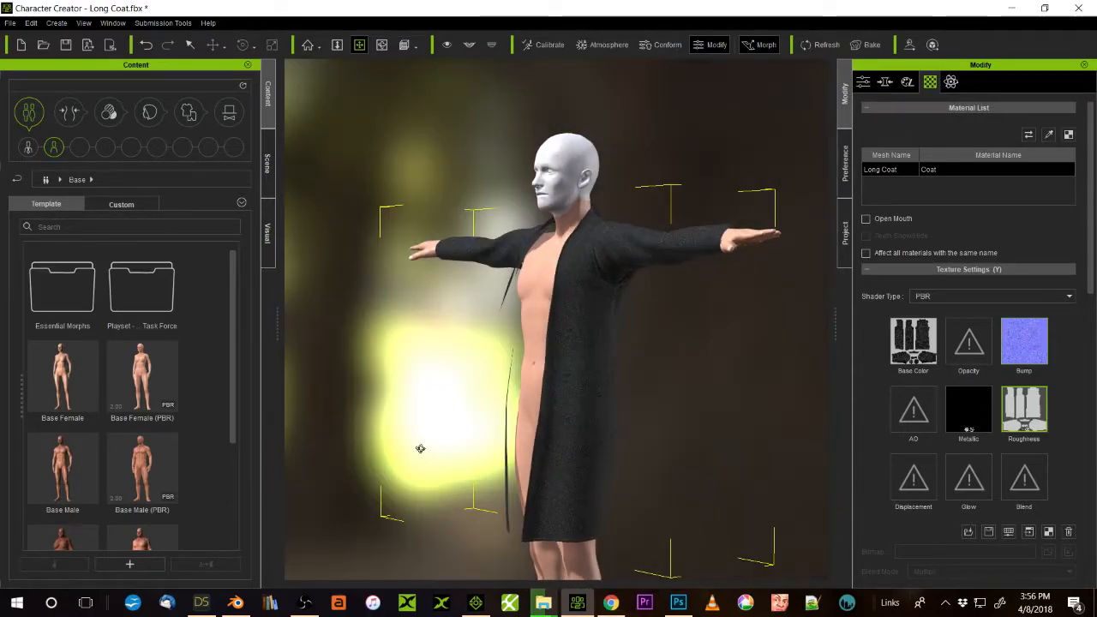
scroll(864, 398, "down", 10)
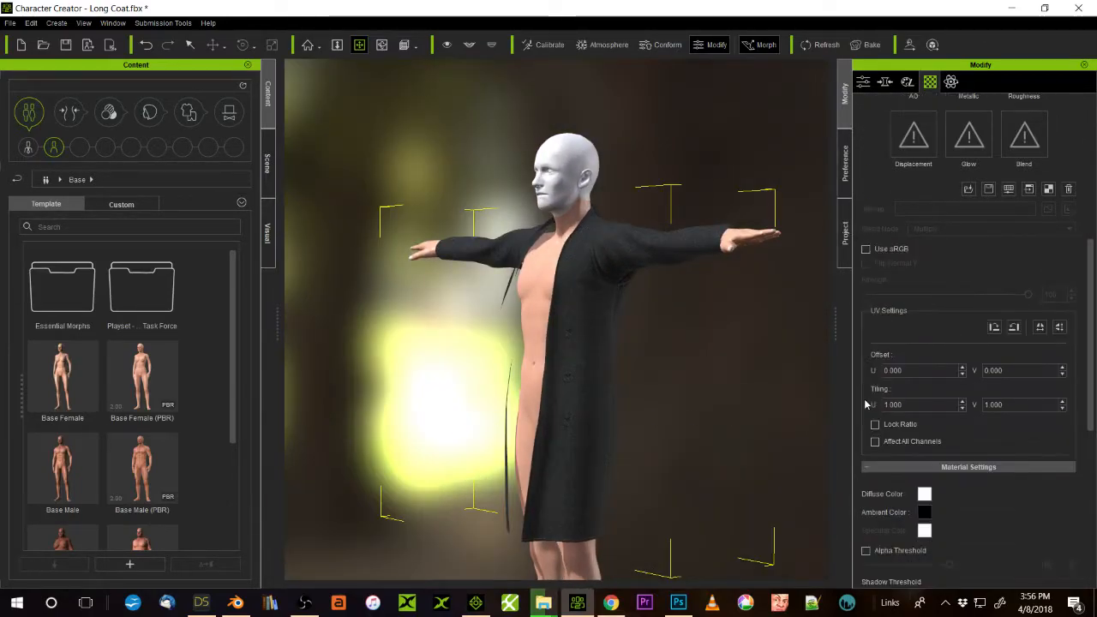
left_click(866, 433)
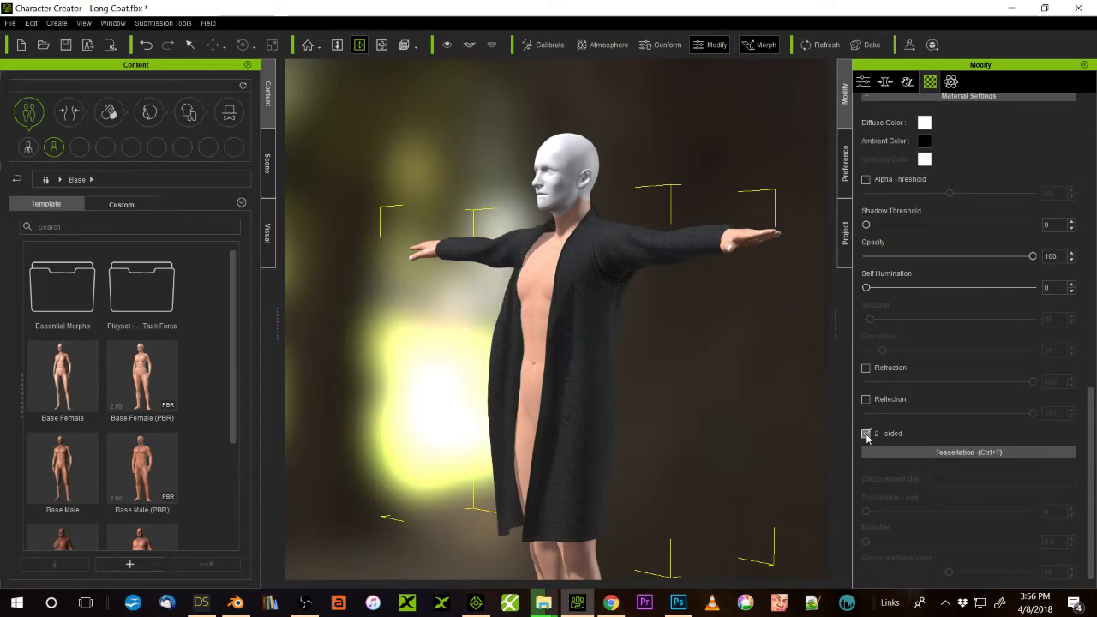
- Examine the textured coat on the character from the front and from several angles
right_click_drag(416, 399, 822, 373)
right_click_drag(892, 364, 681, 430)
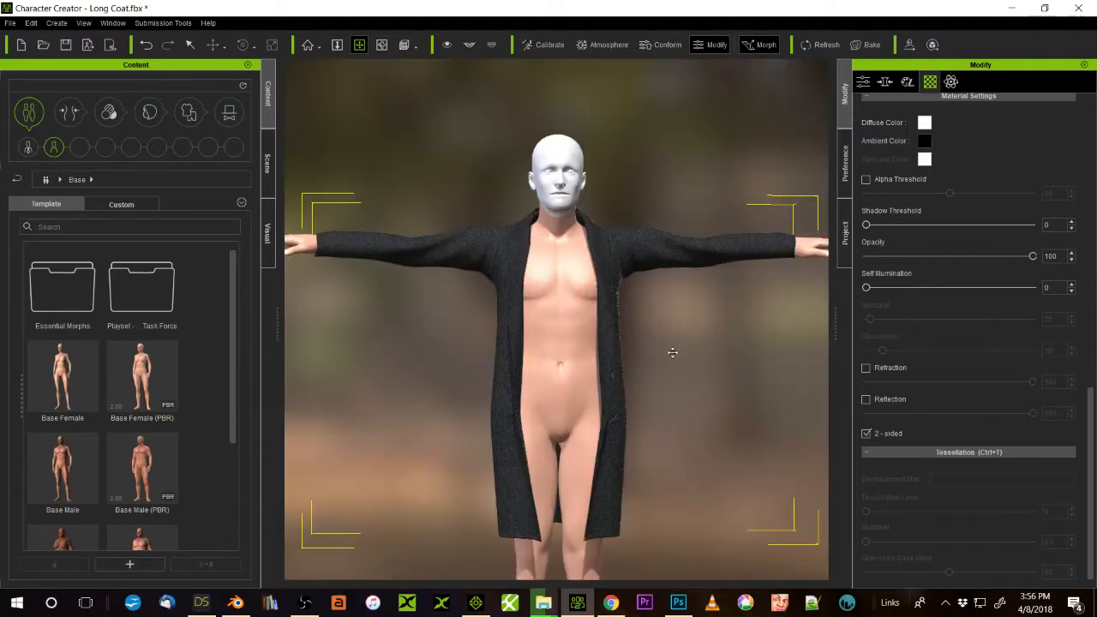
middle_click_drag(666, 305, 663, 335)
right_click_drag(664, 336, 695, 372)
middle_click_drag(673, 404, 649, 333)
right_click_drag(659, 322, 665, 370)
left_click_drag(616, 331, 646, 351)
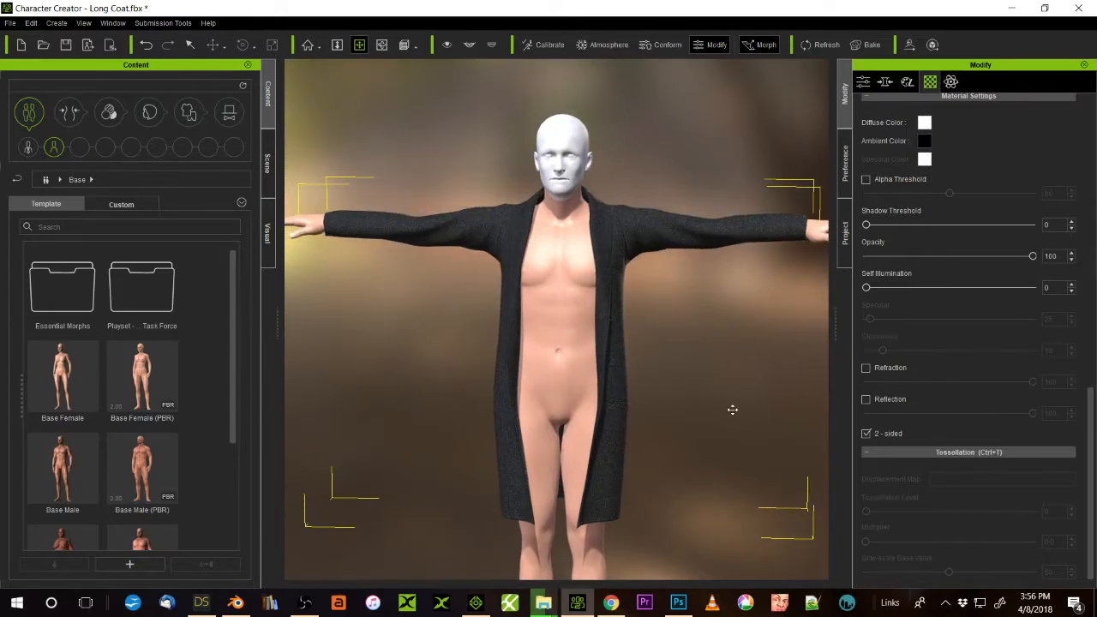
right_click_drag(732, 409, 731, 385)
scroll(1000, 178, "up", 10)
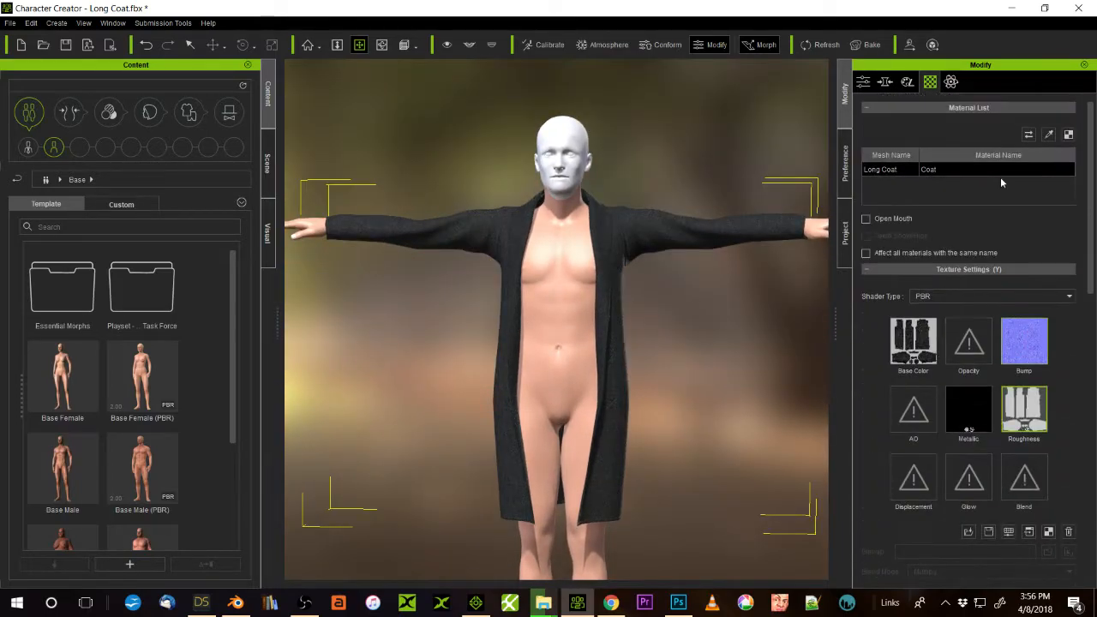
scroll(553, 220, "up", 5)
scroll(553, 221, "down", 6)
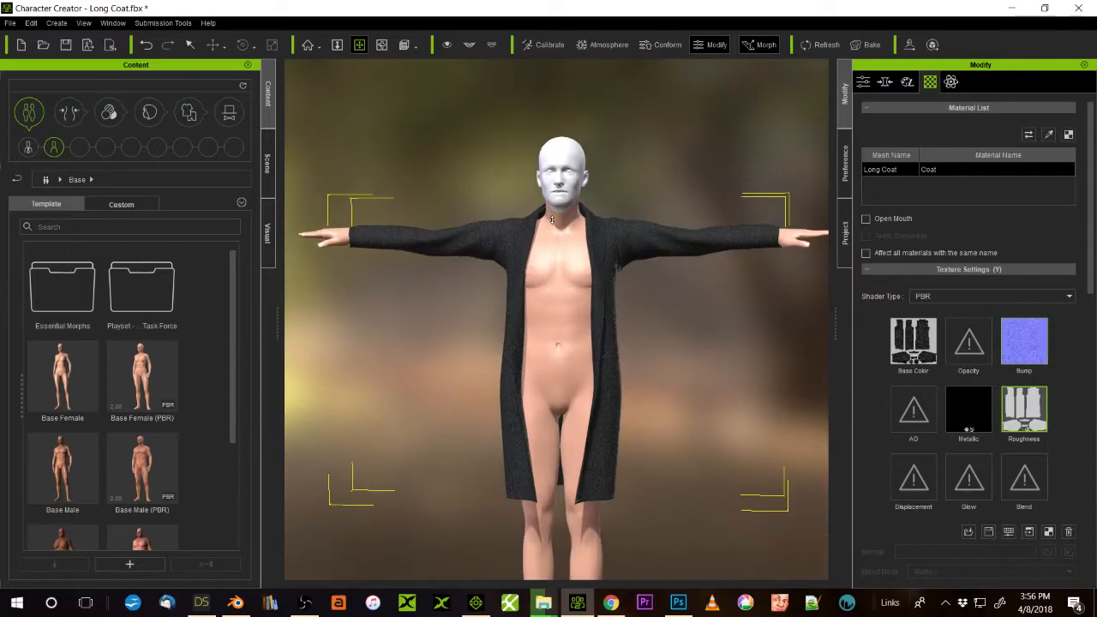
- Put the character into calibration Male Pose 03 and close the calibration settings
left_click(543, 45)
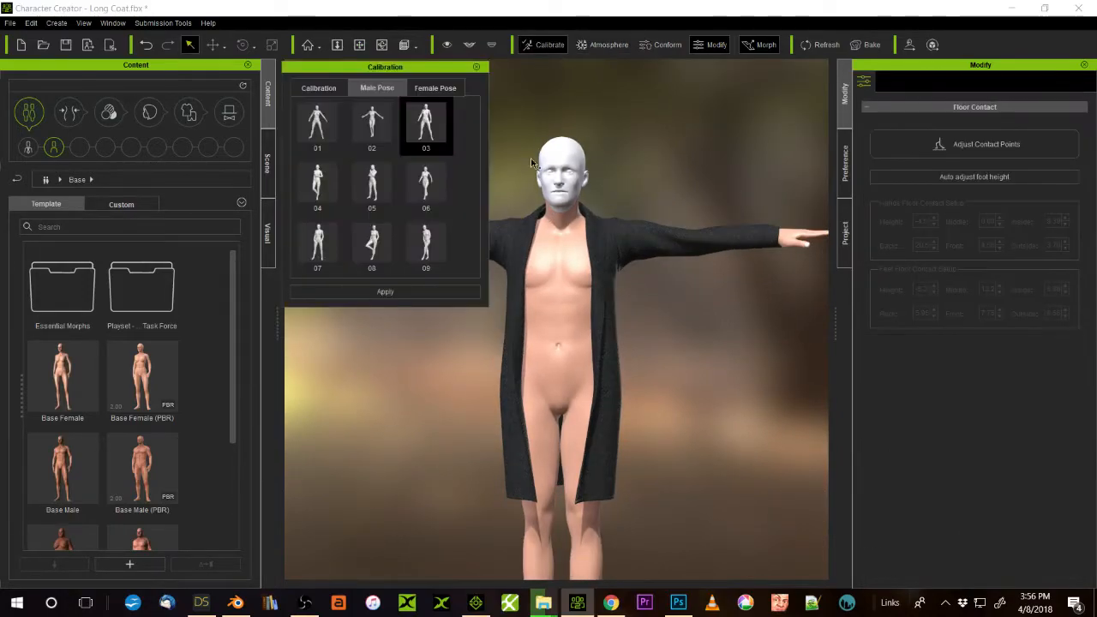
left_click(425, 125)
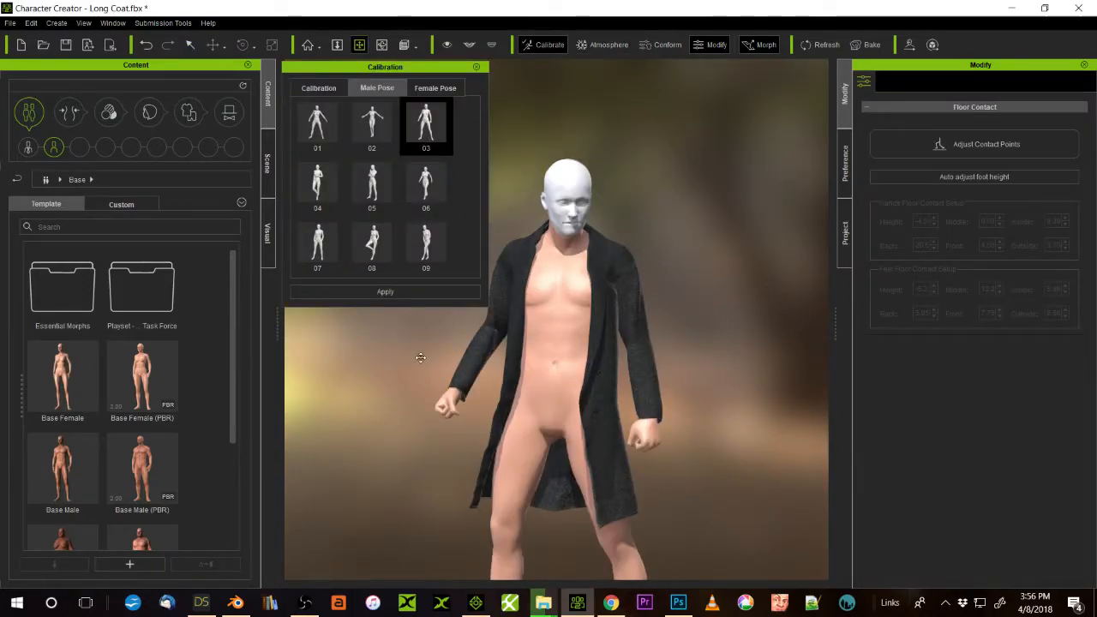
right_click_drag(463, 370, 480, 386)
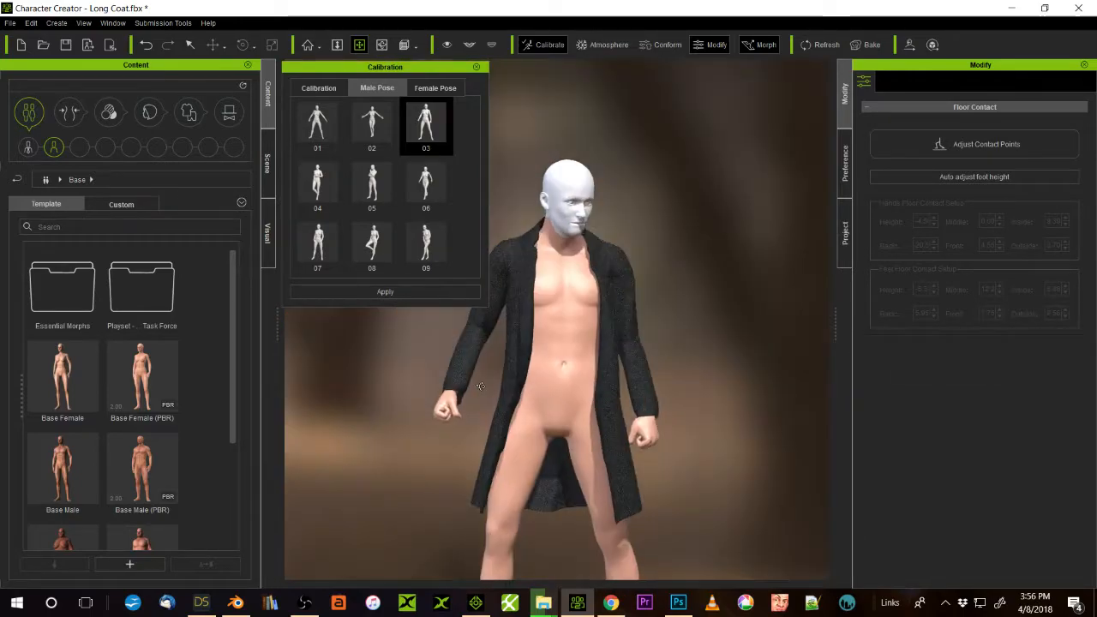
left_click(476, 67)
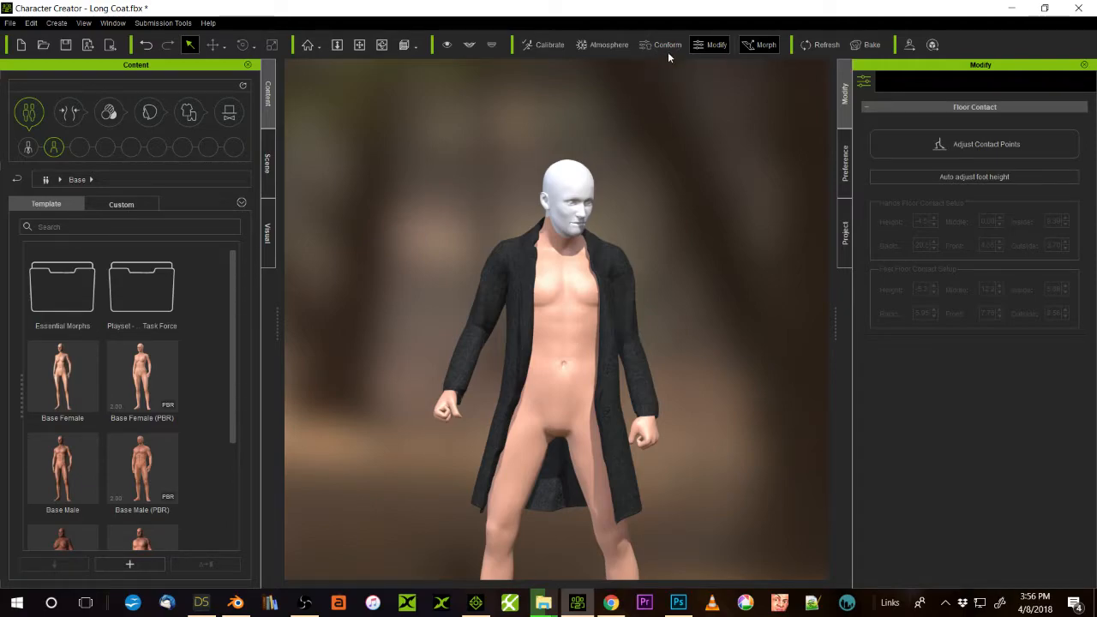
- Examine how the coat bends and folds around the posed character's chest, arms and legs
left_click_drag(443, 264, 856, 295, "alt")
right_click_drag(473, 330, 585, 275)
right_click_drag(511, 285, 591, 339)
scroll(588, 285, "up", 1)
scroll(588, 285, "up", 5)
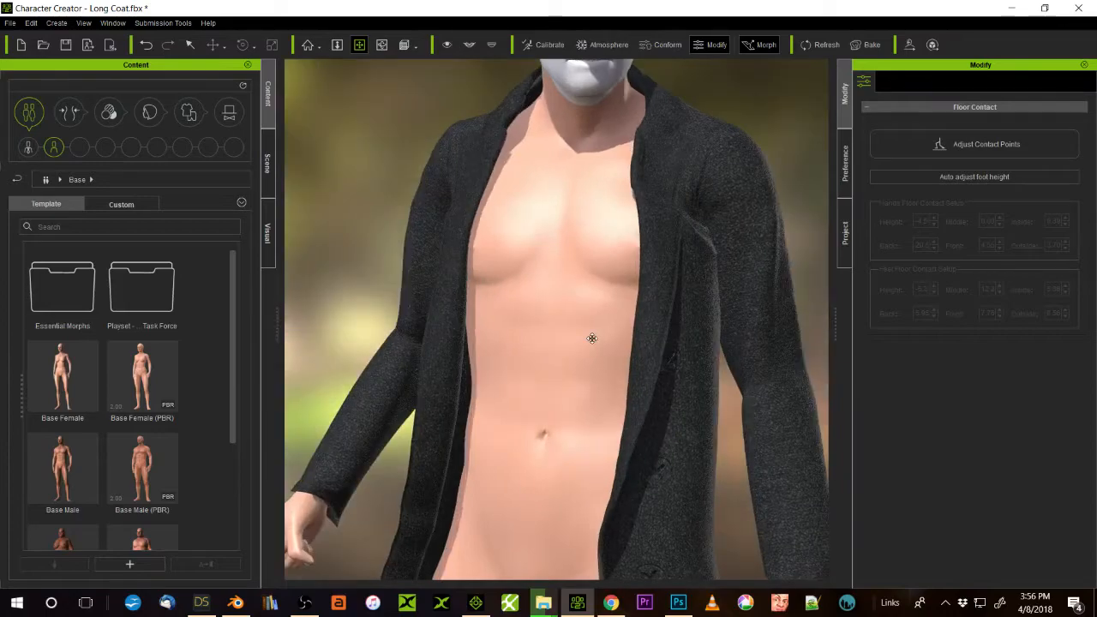
scroll(594, 330, "down", 3)
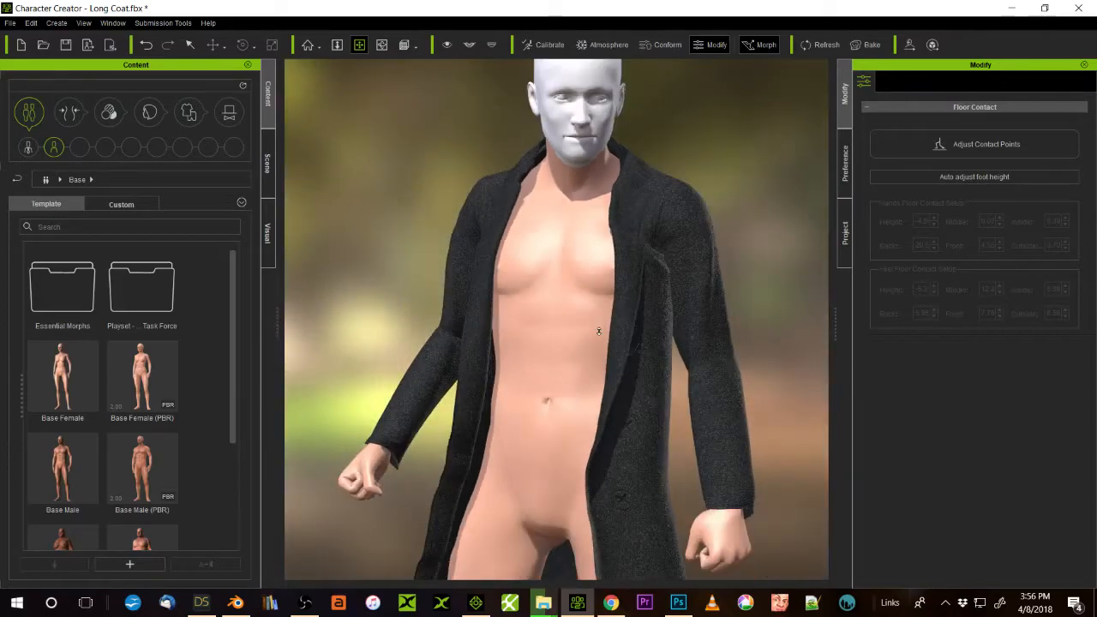
left_click_drag(598, 331, 624, 280)
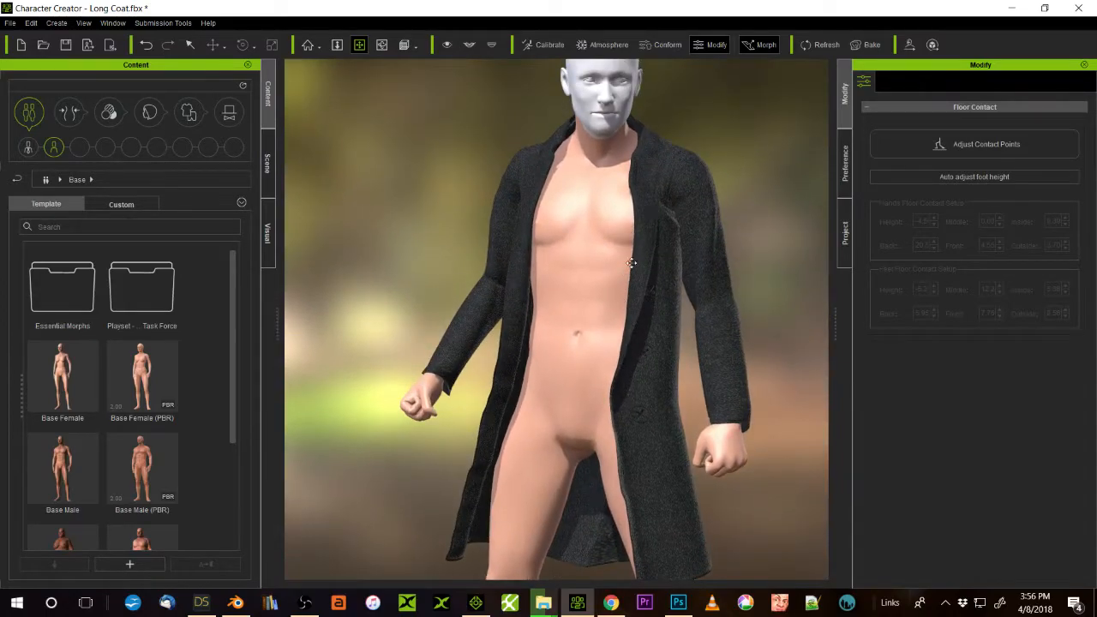
left_click_drag(640, 242, 620, 278)
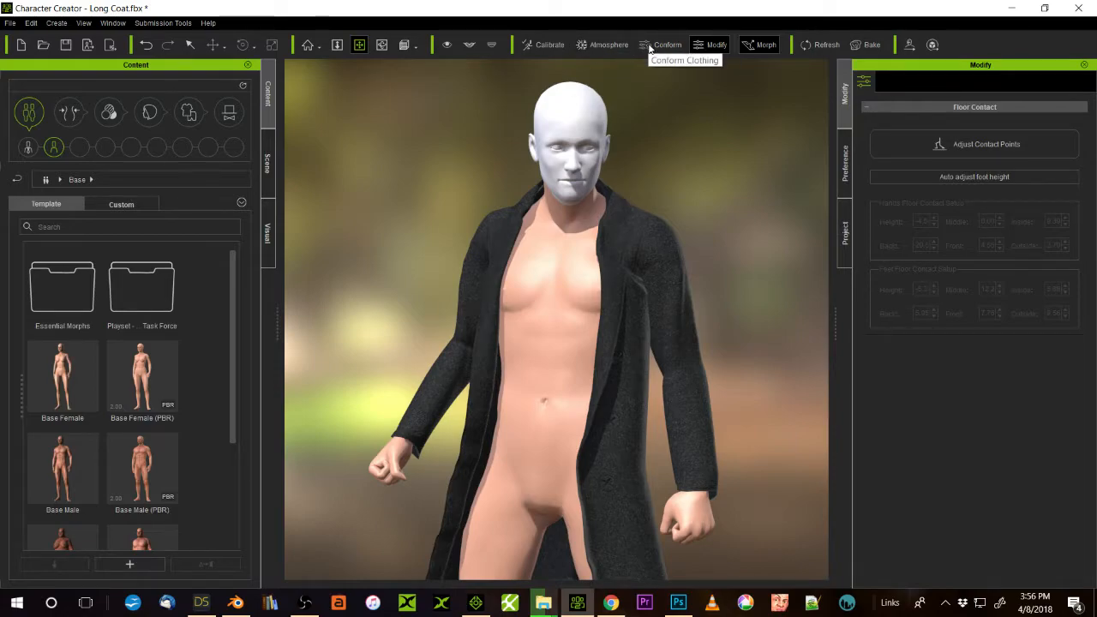
- Select the long coat, calculate its collision in the Conform Clothing settings, and close them
key("q")
left_click(653, 249)
left_click(667, 45)
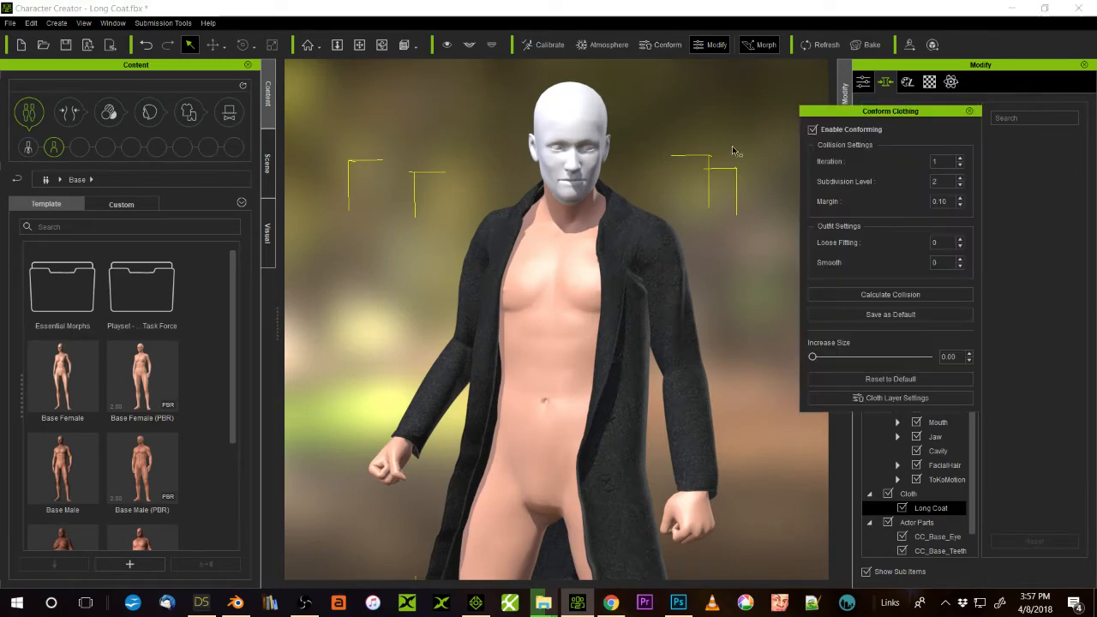
left_click_drag(887, 118, 756, 87)
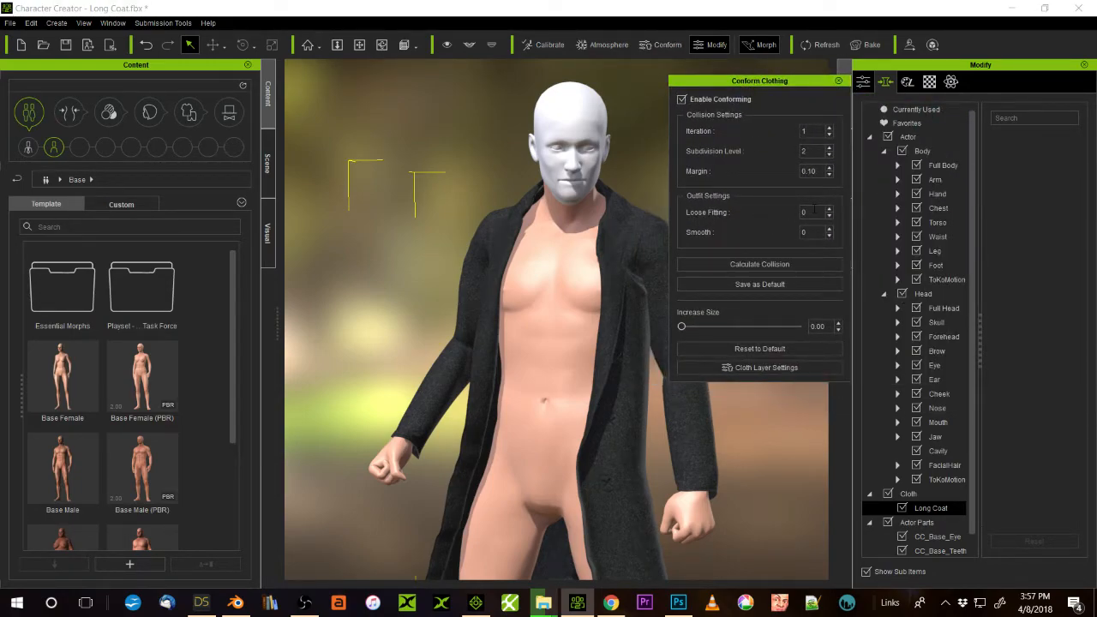
left_click(758, 263)
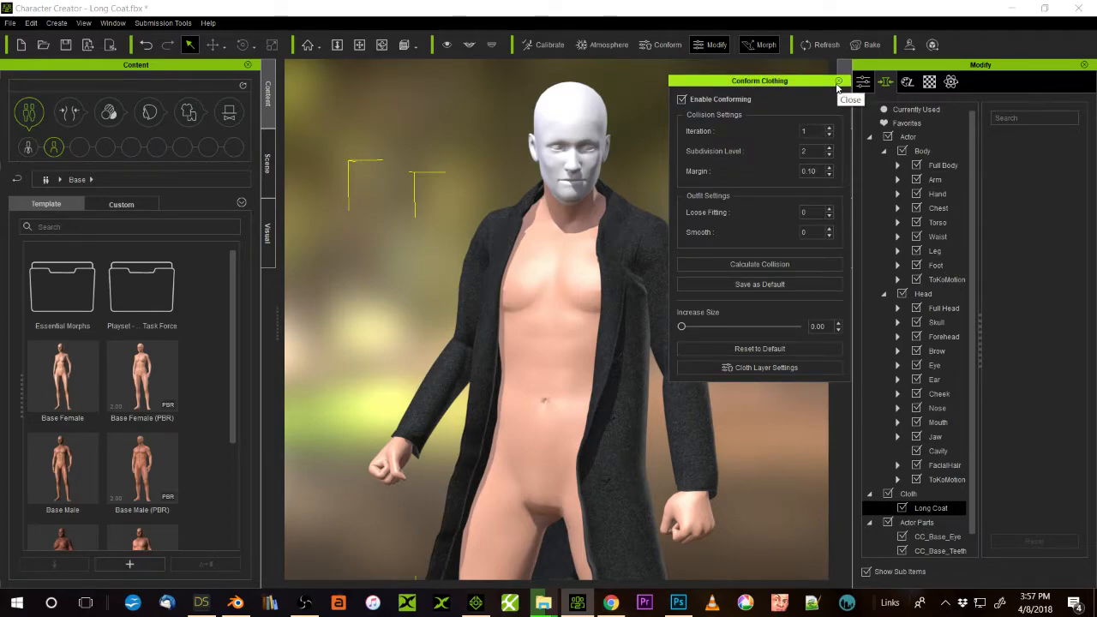
left_click(840, 82)
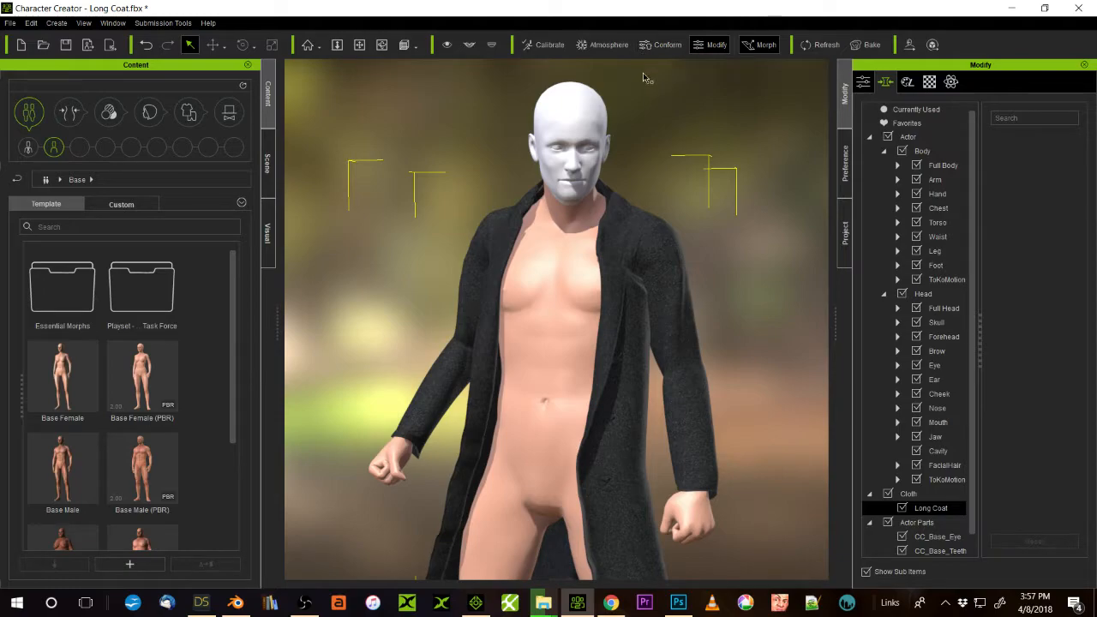
- Check the coat's fit on the posed character from both sides after the collision calculation
key("x")
right_click_drag(402, 281, 477, 366)
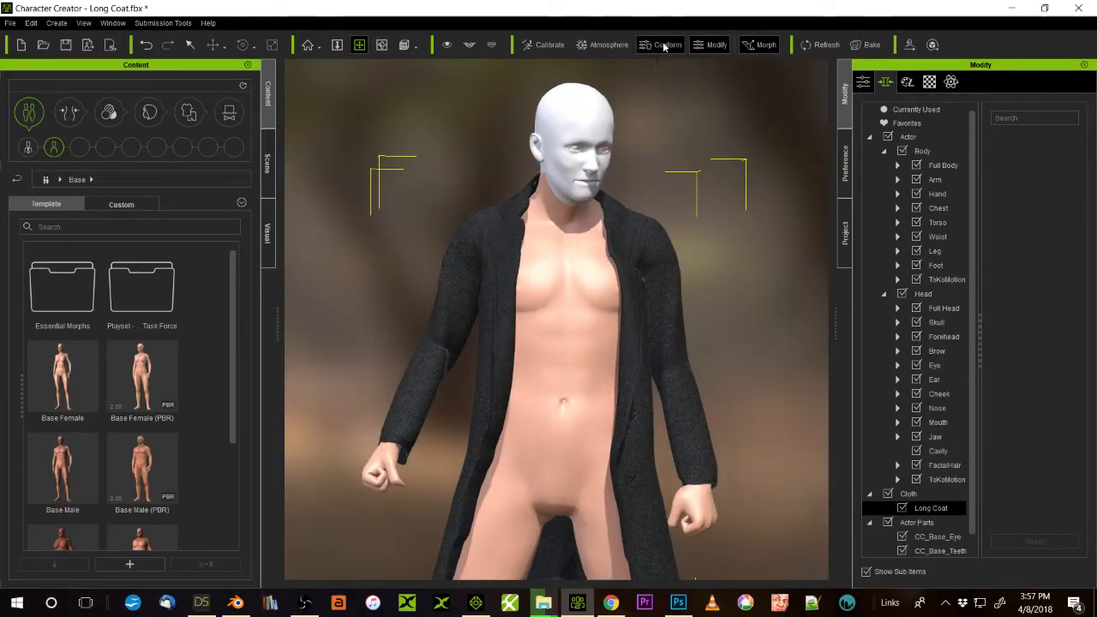
right_click_drag(753, 283, 624, 326)
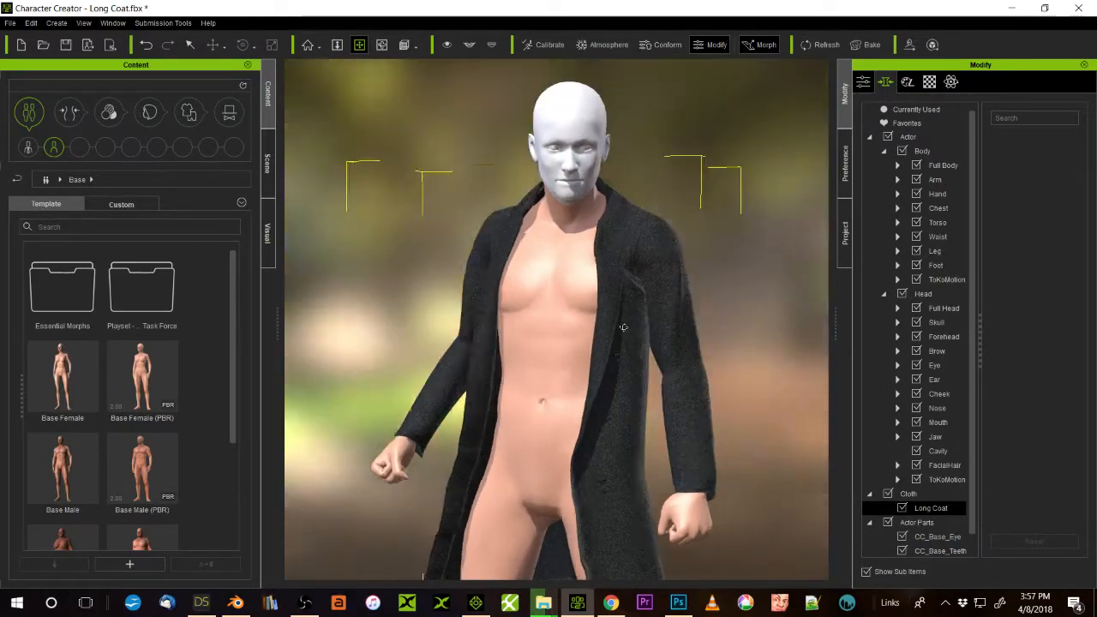
scroll(684, 306, "down", 1)
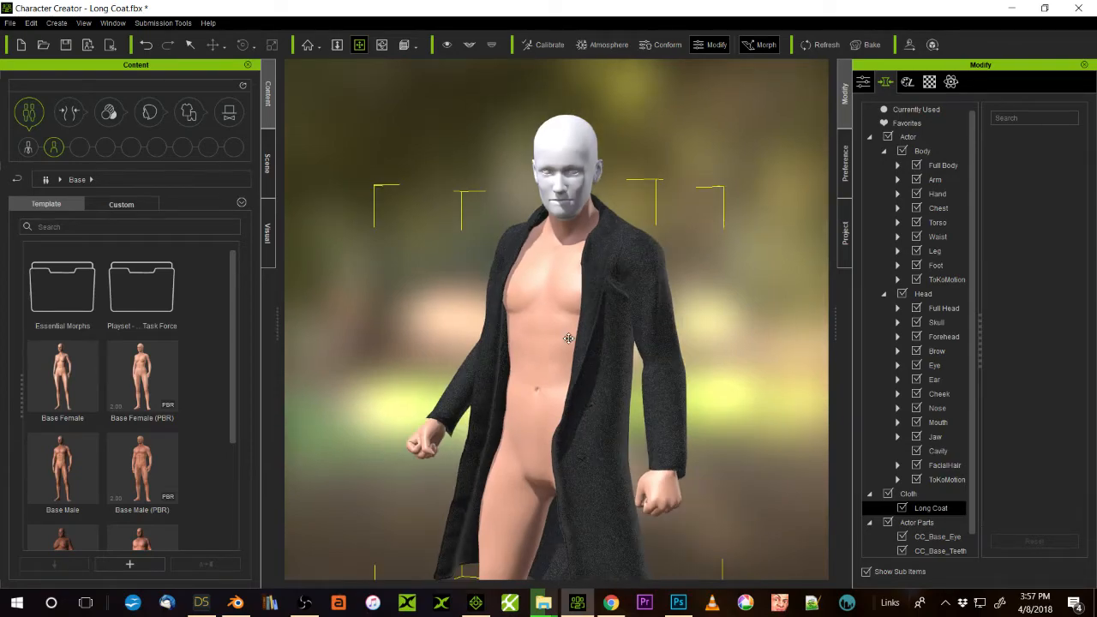
right_click_drag(683, 306, 667, 322)
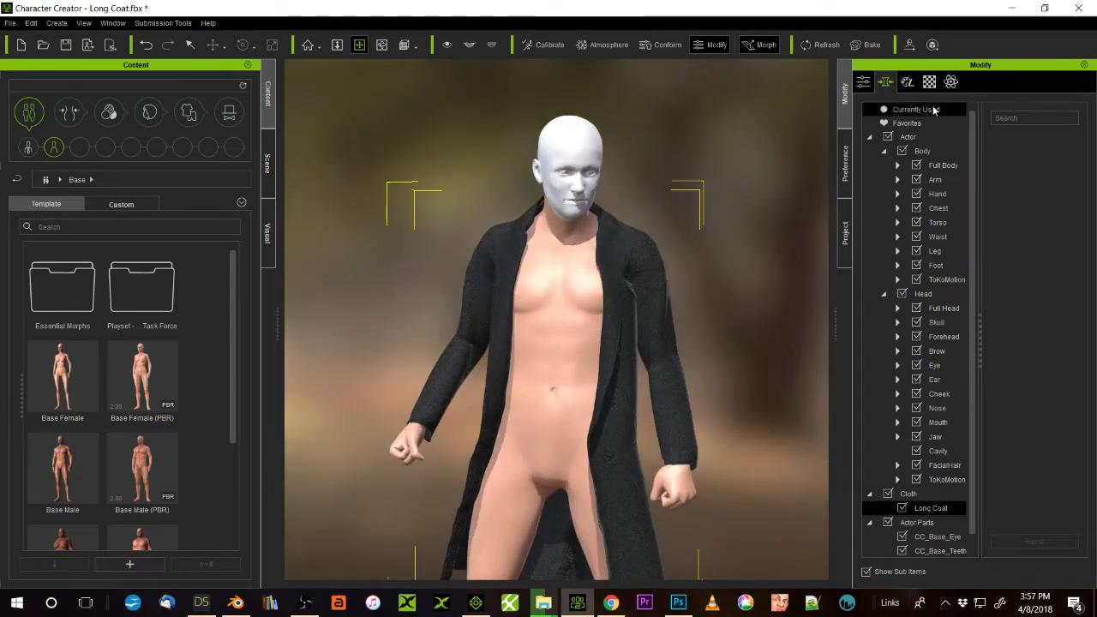
left_click(864, 83)
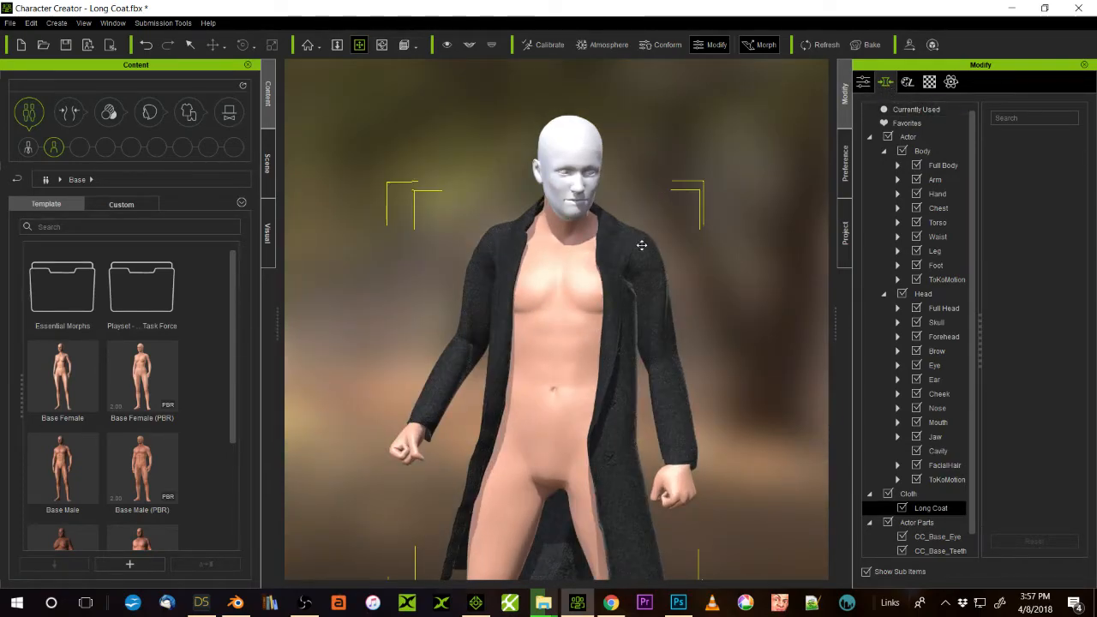
- Hide a rectangular patch of the body mesh on the character's abdomen in Edit Mesh Mode, leaving the mode when done
left_click(563, 299)
left_click(555, 183)
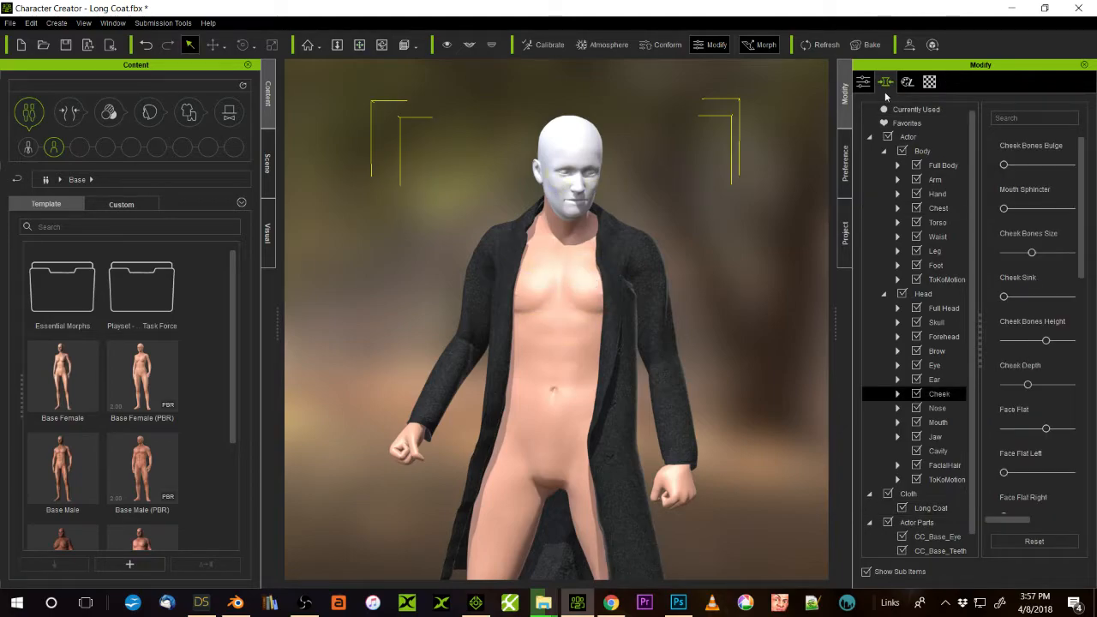
left_click(863, 82)
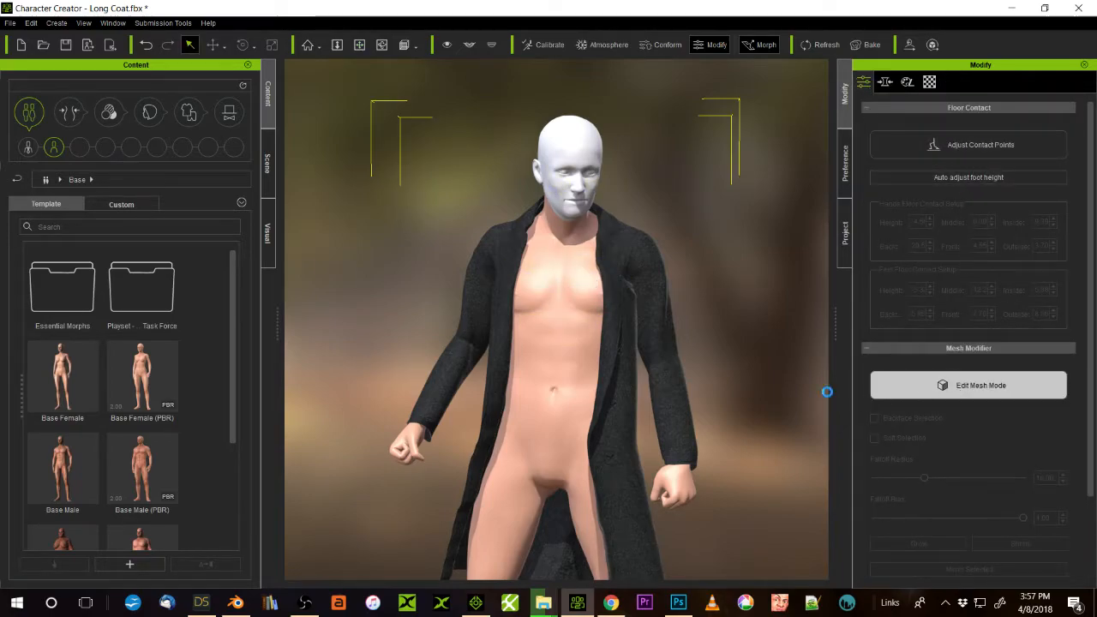
left_click(883, 385)
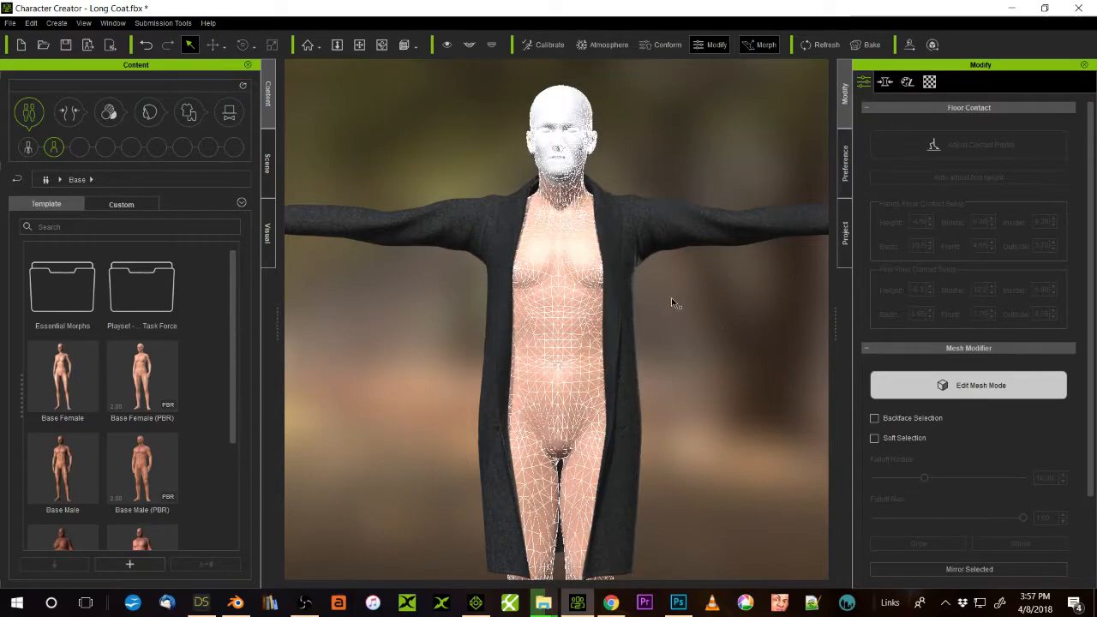
scroll(927, 537, "down", 2)
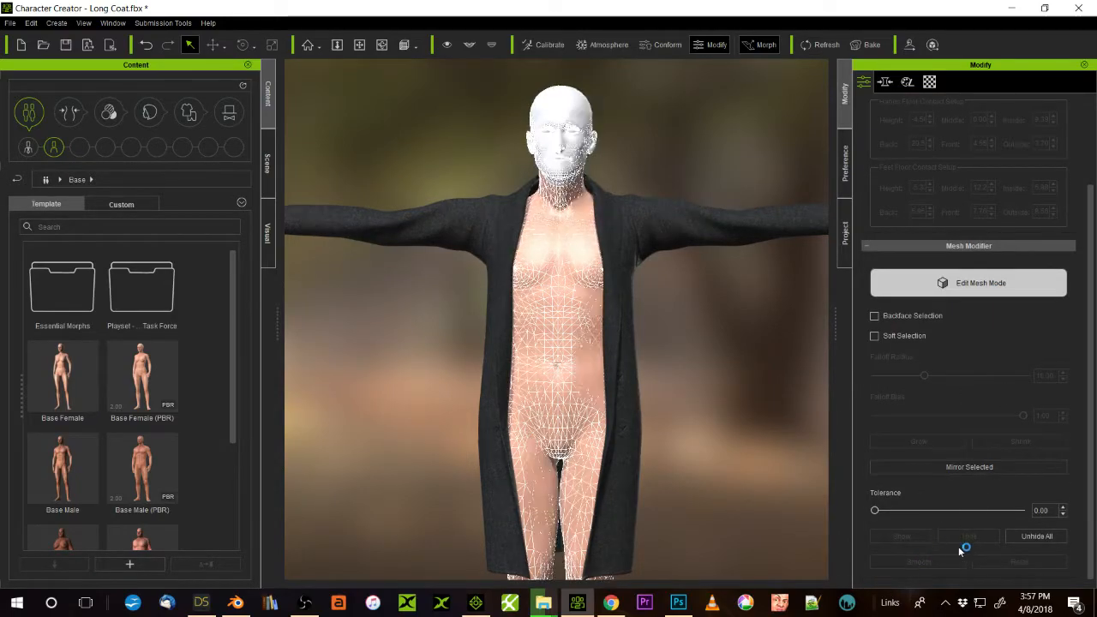
left_click_drag(526, 307, 582, 382)
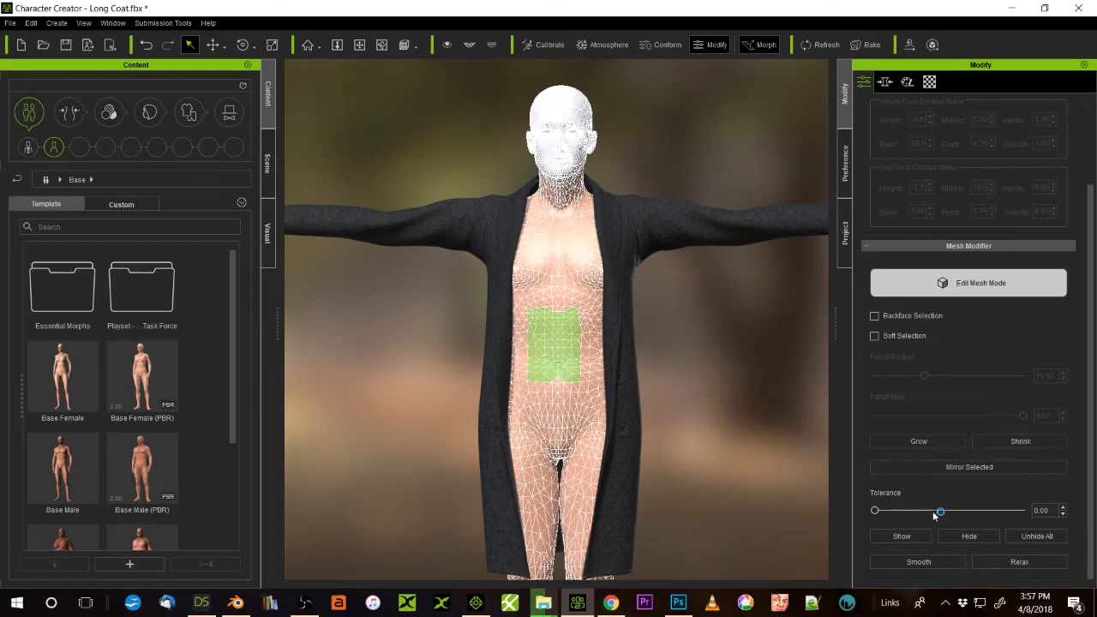
left_click(970, 538)
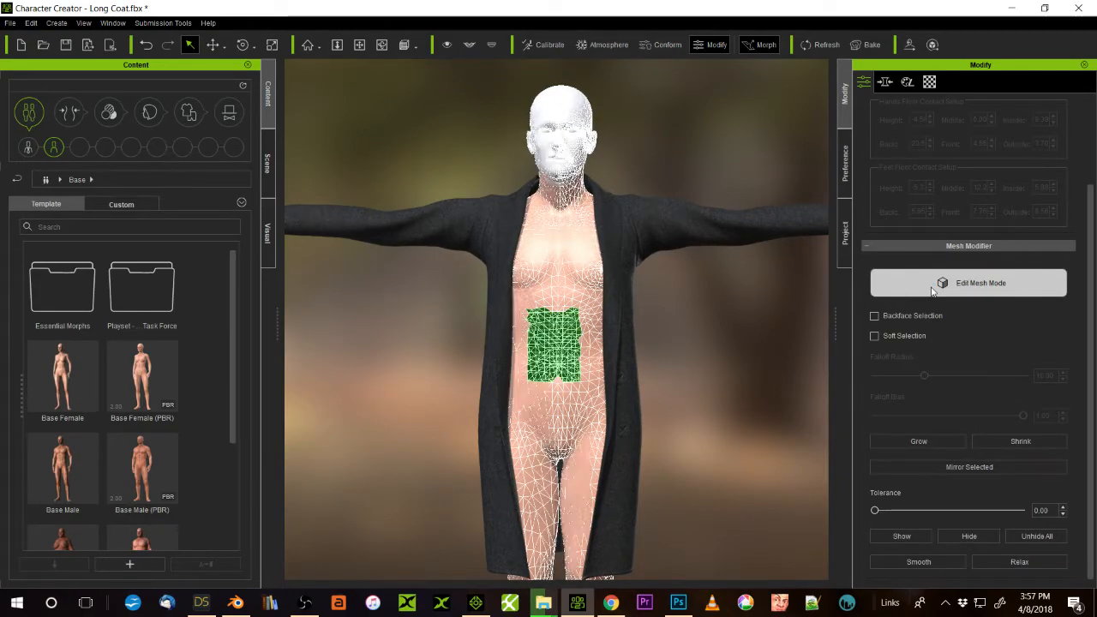
left_click(932, 291)
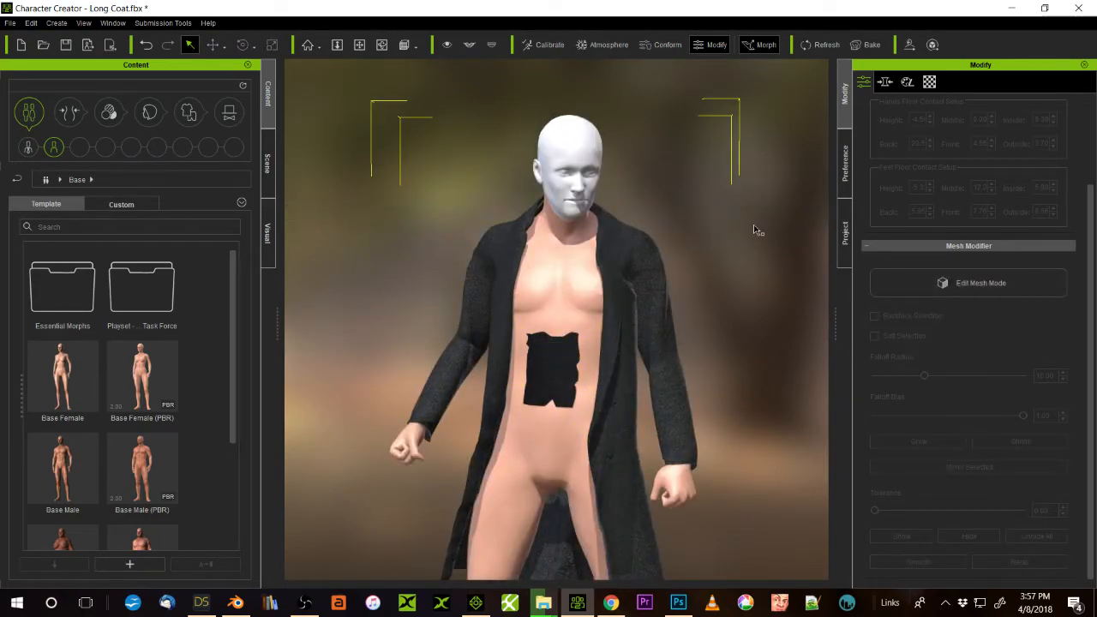
- Look over the posed character with the hidden abdomen patch and select the long coat
scroll(752, 224, "up", 2)
scroll(752, 225, "down", 4)
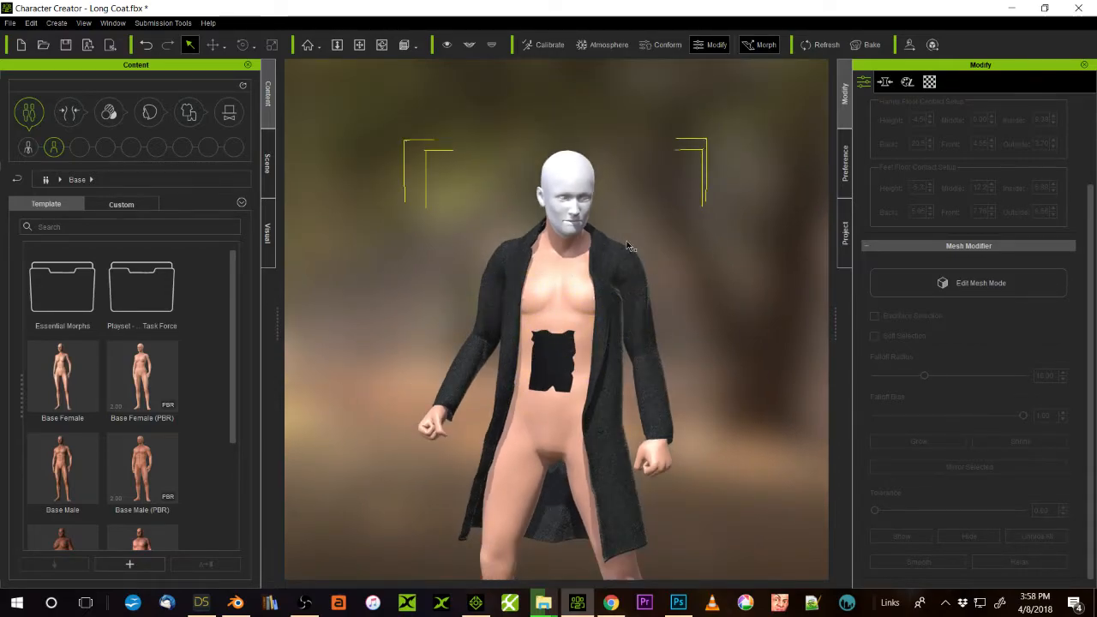
key("x")
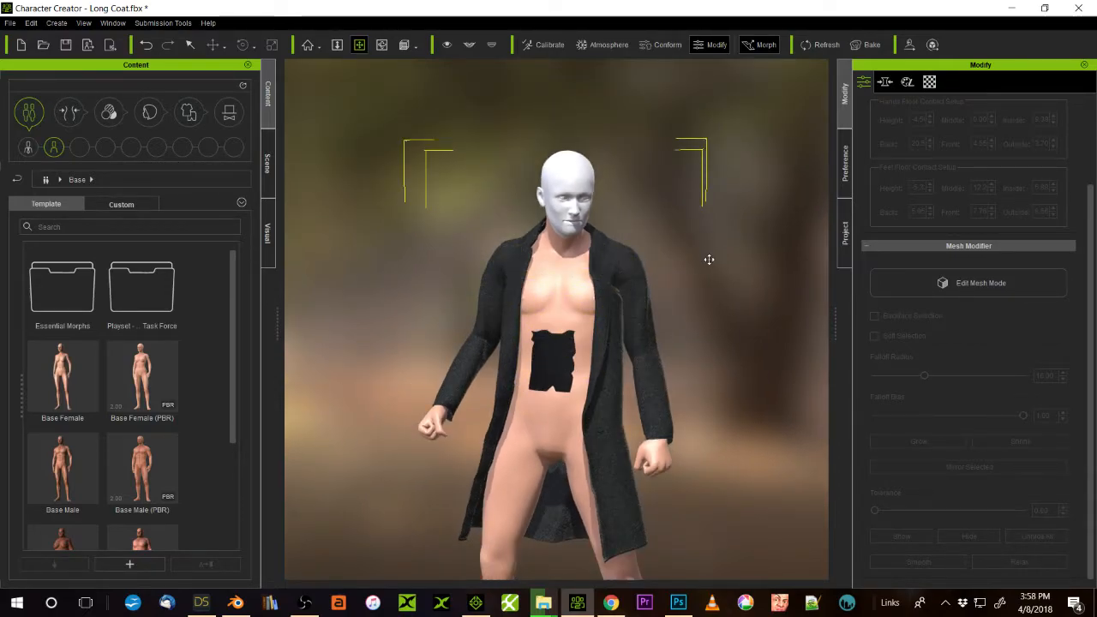
mouse_move(722, 297)
right_mouse_down()
mouse_move(728, 274)
mouse_move(719, 315)
right_mouse_up()
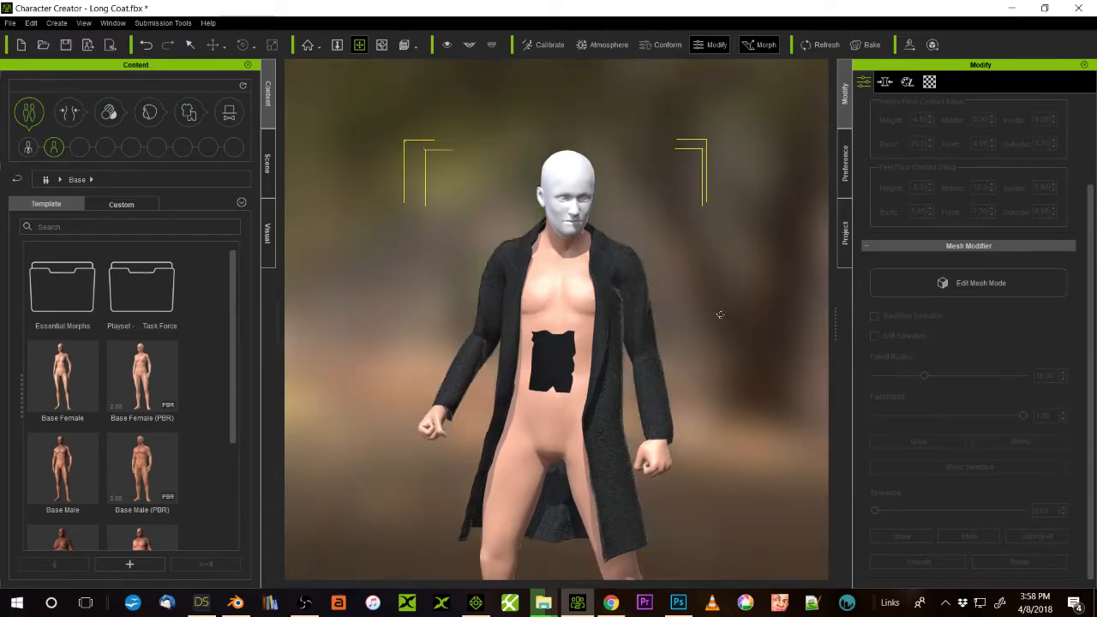
left_click_drag(719, 315, 711, 239)
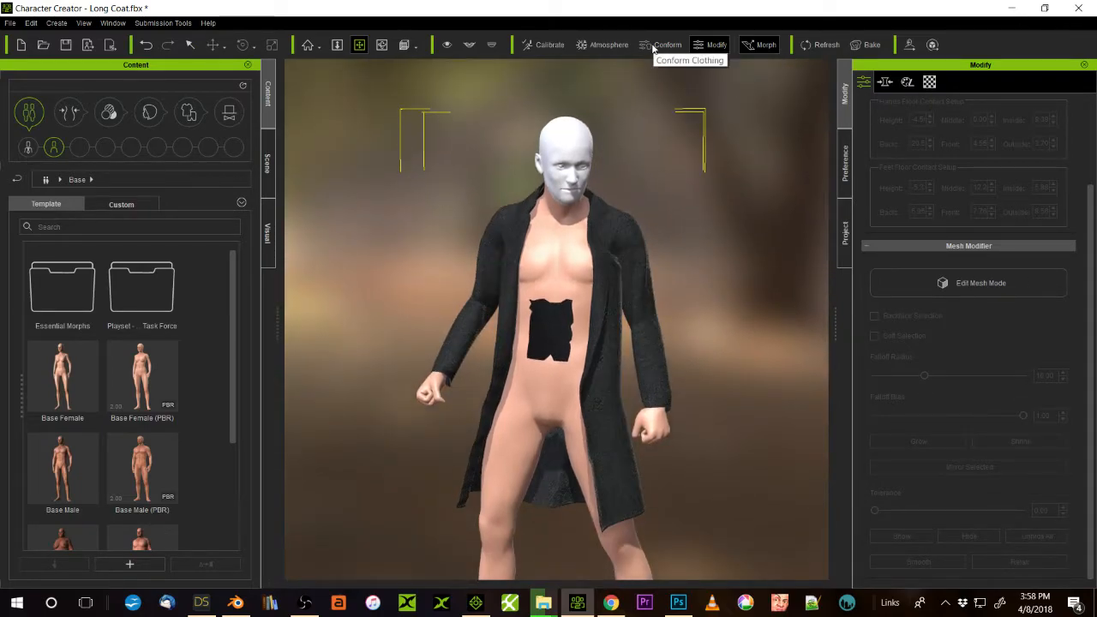
key("q")
left_click(617, 242)
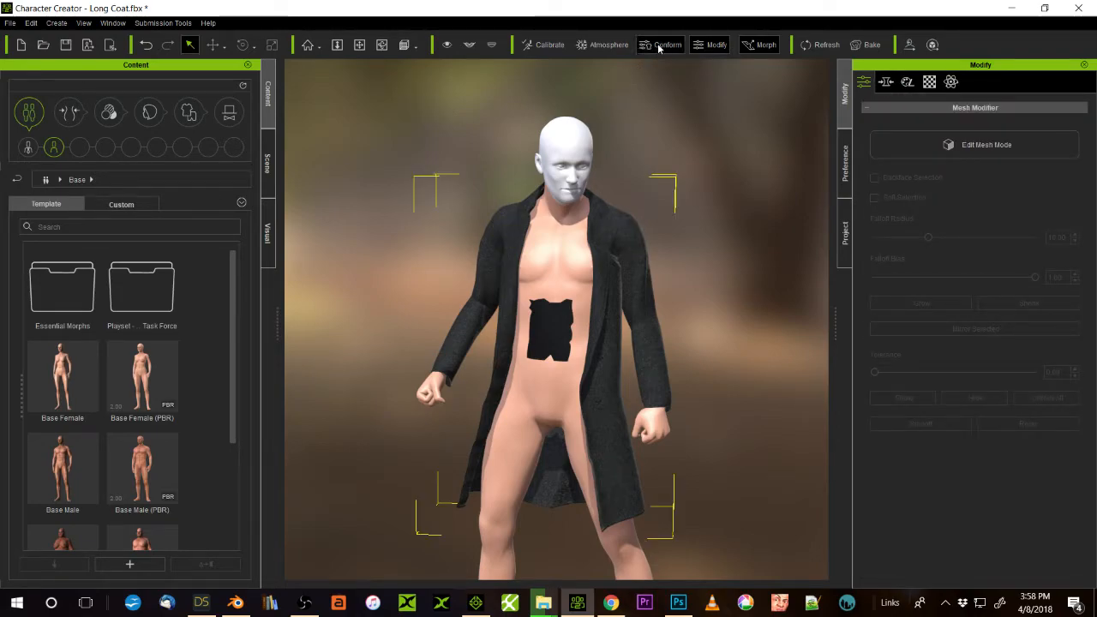
left_click(598, 266)
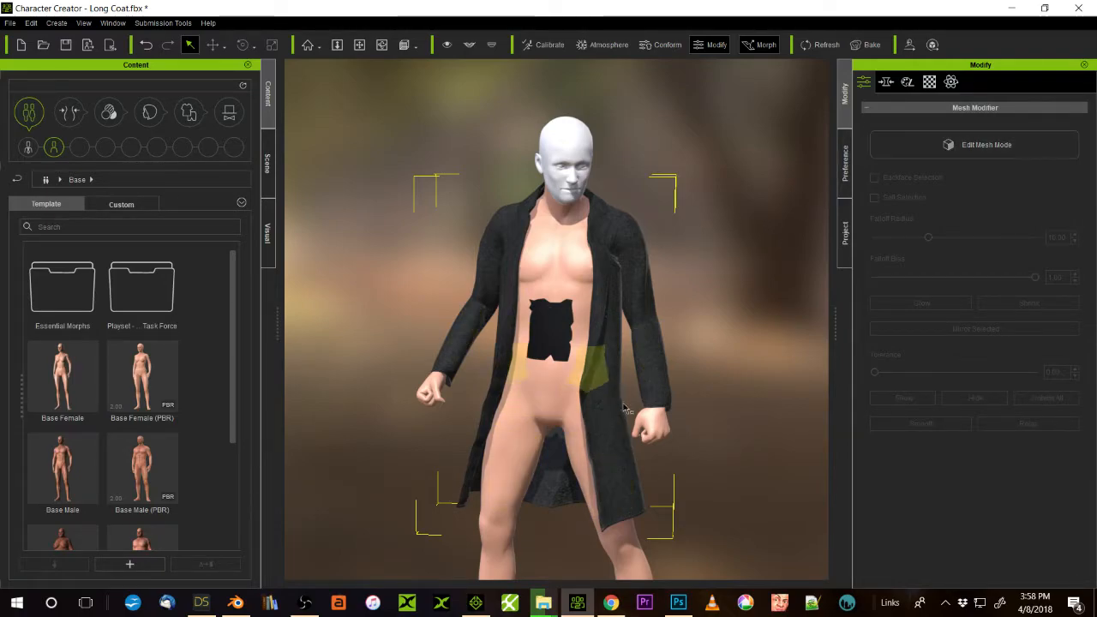
- Put the character into calibration Male Pose 01 and close the calibration settings
left_click(543, 45)
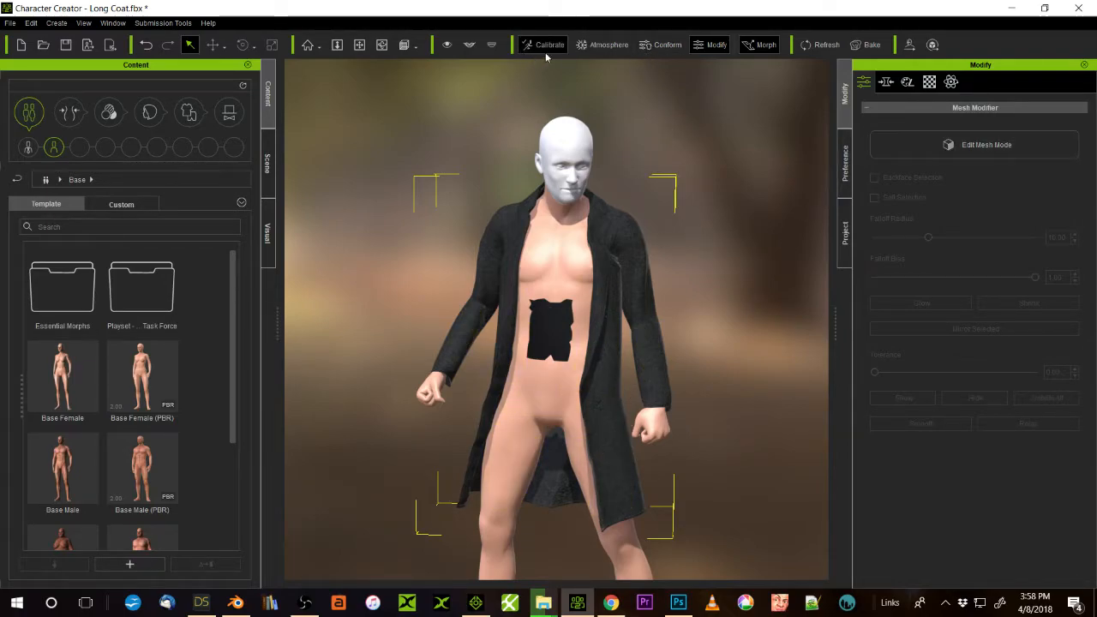
left_click(315, 126)
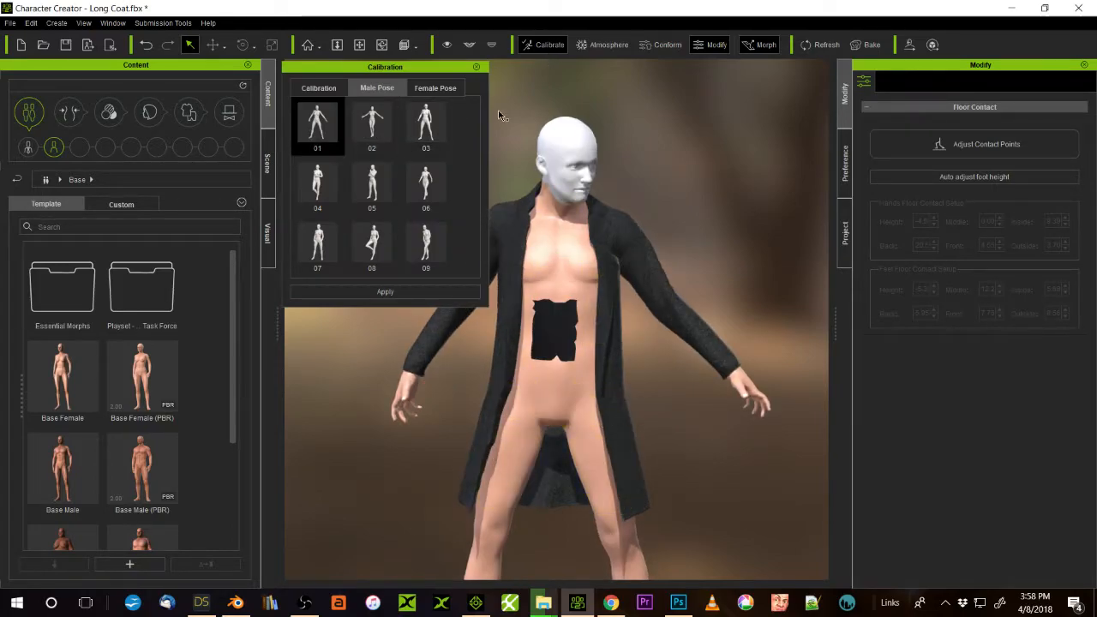
left_click(476, 67)
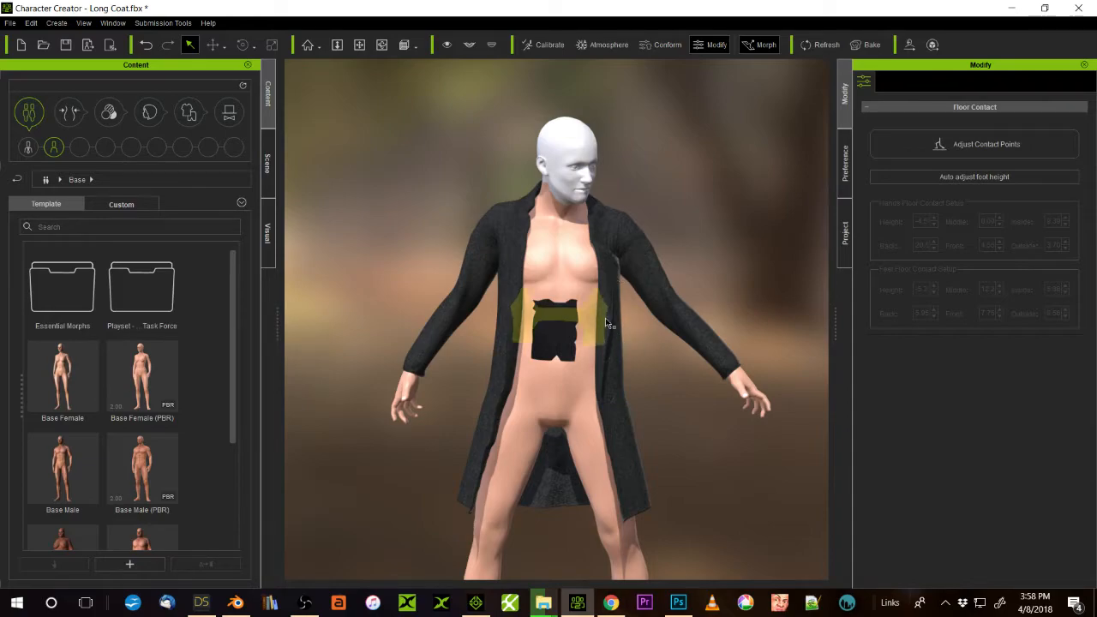
- Open the PhysX weight map editor for the long coat and send the Coat material's map to Photoshop, placing its window in view
left_click(607, 251)
left_click(624, 234)
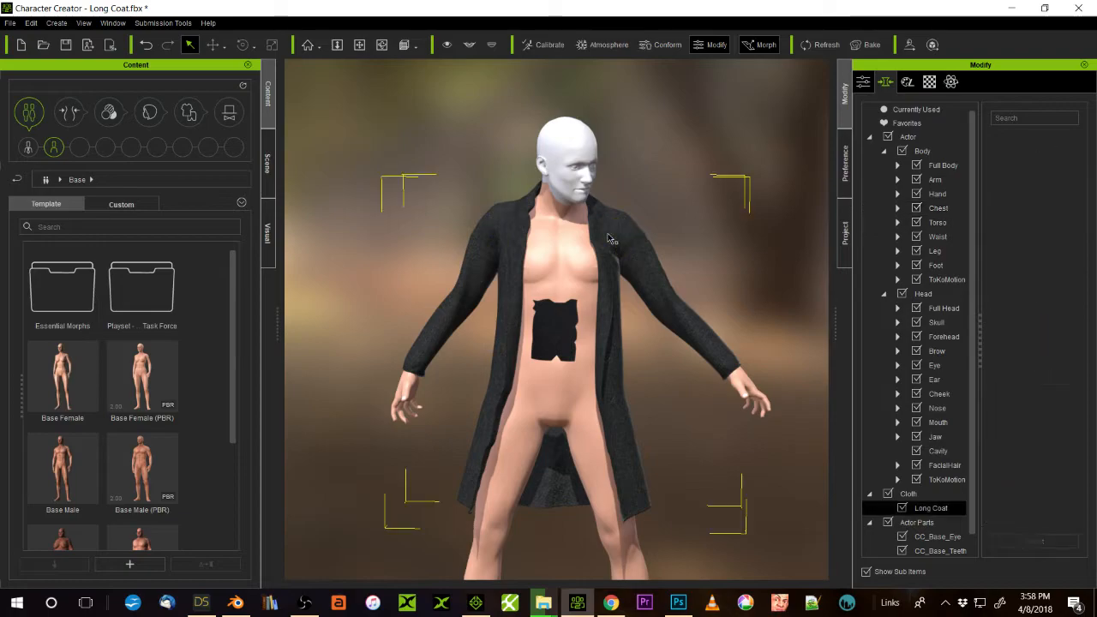
left_click(951, 82)
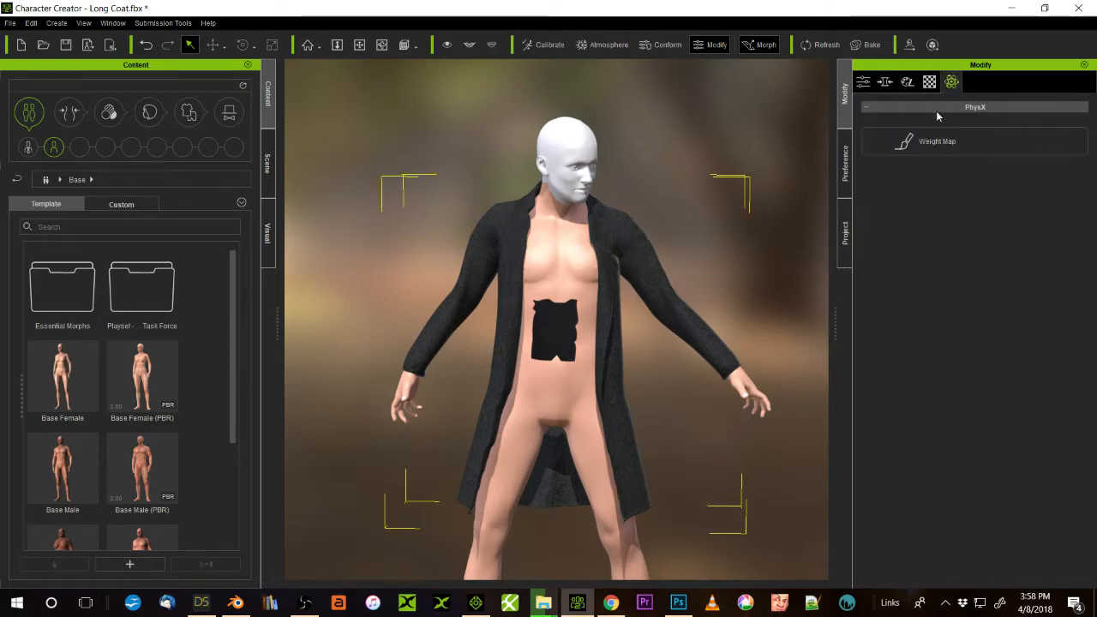
left_click(942, 141)
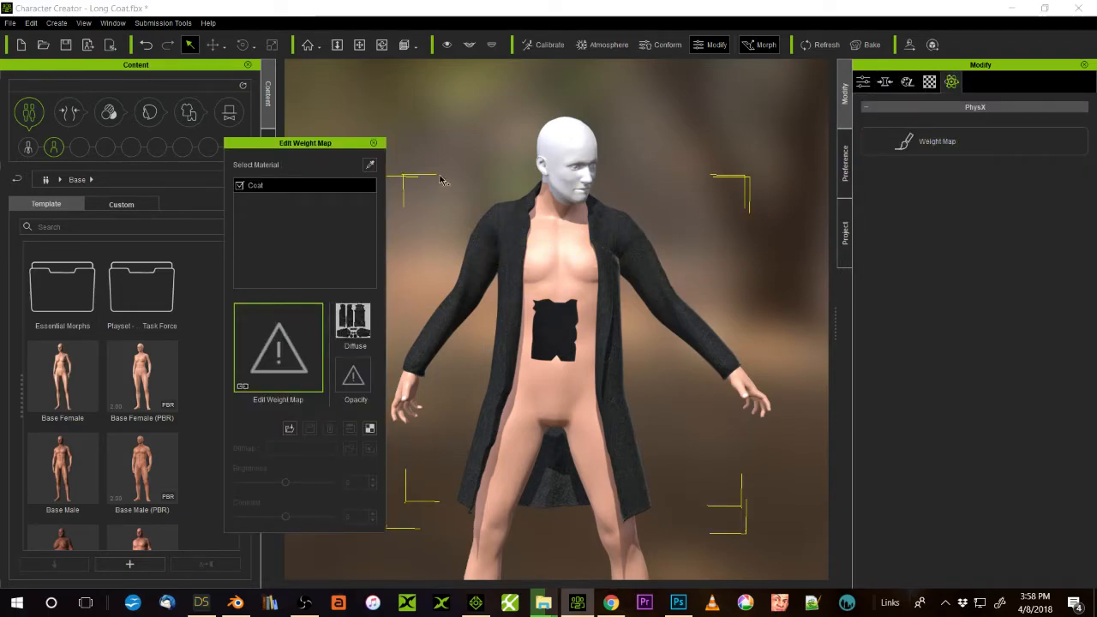
left_click_drag(335, 147, 395, 69)
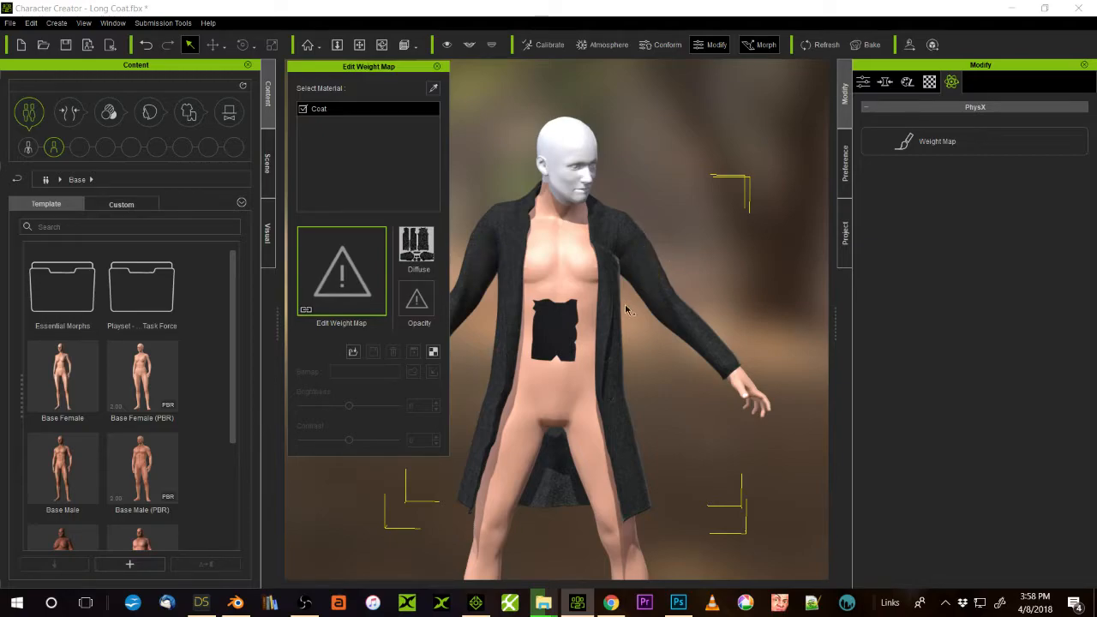
left_click(435, 352)
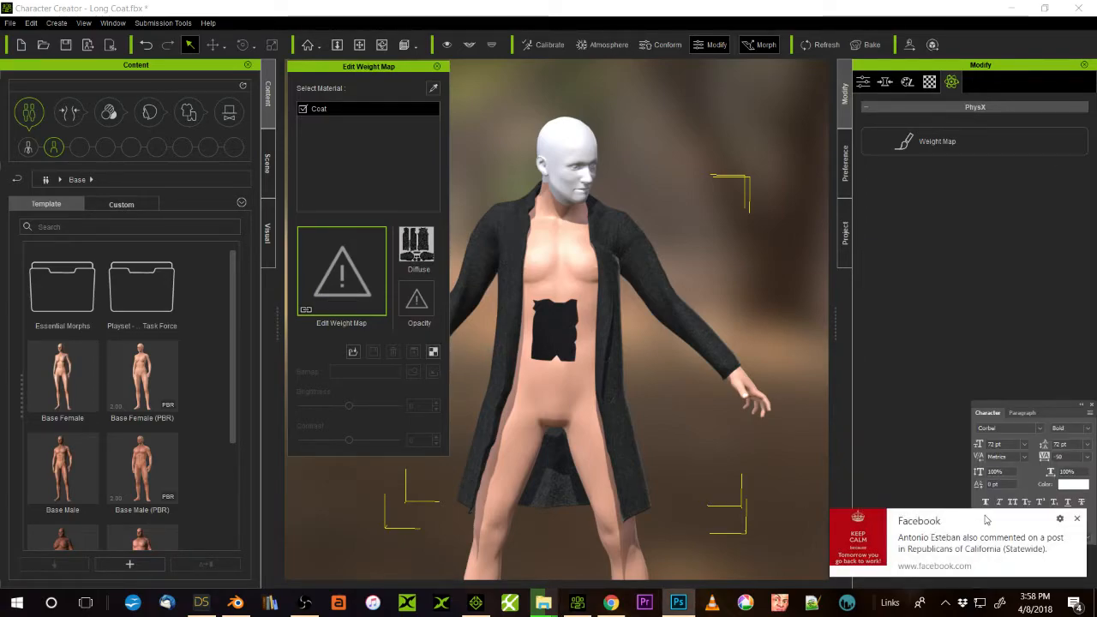
left_click(1077, 520)
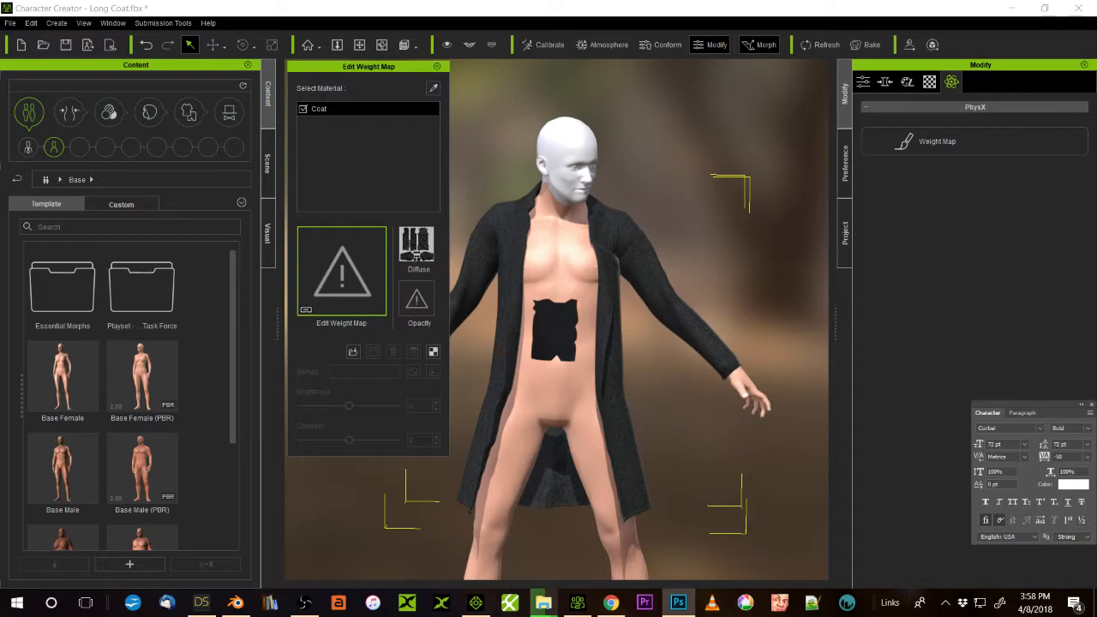
left_click_drag(1096, 140, 70, 138)
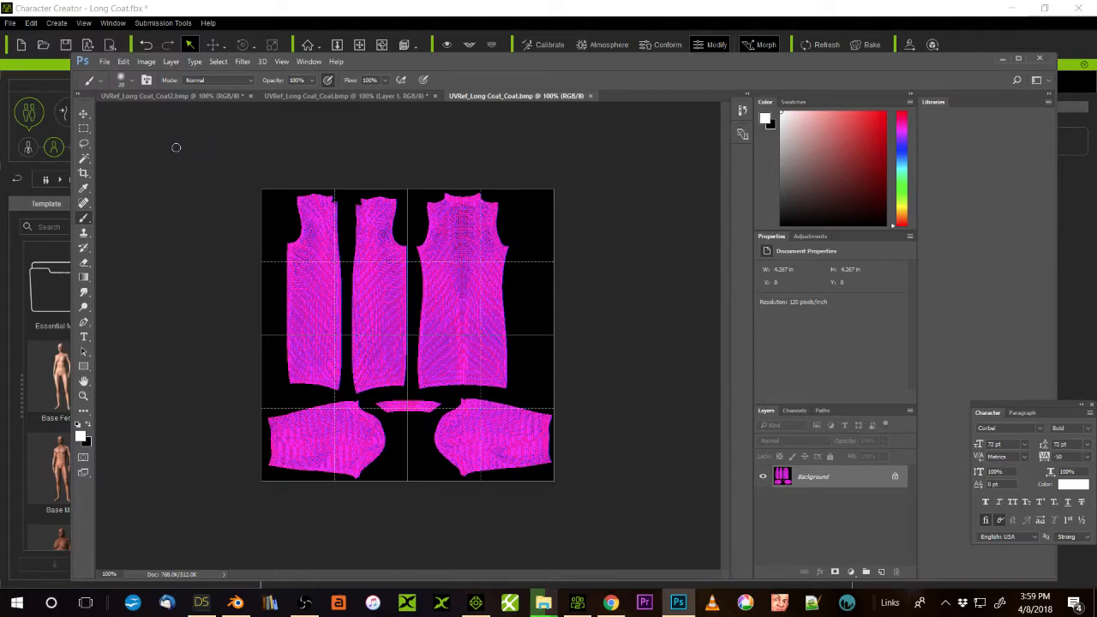
- Select a rectangle across the lower part of the three upright coat panels and fill it with a black-to-white gradient running downward
left_click(83, 128)
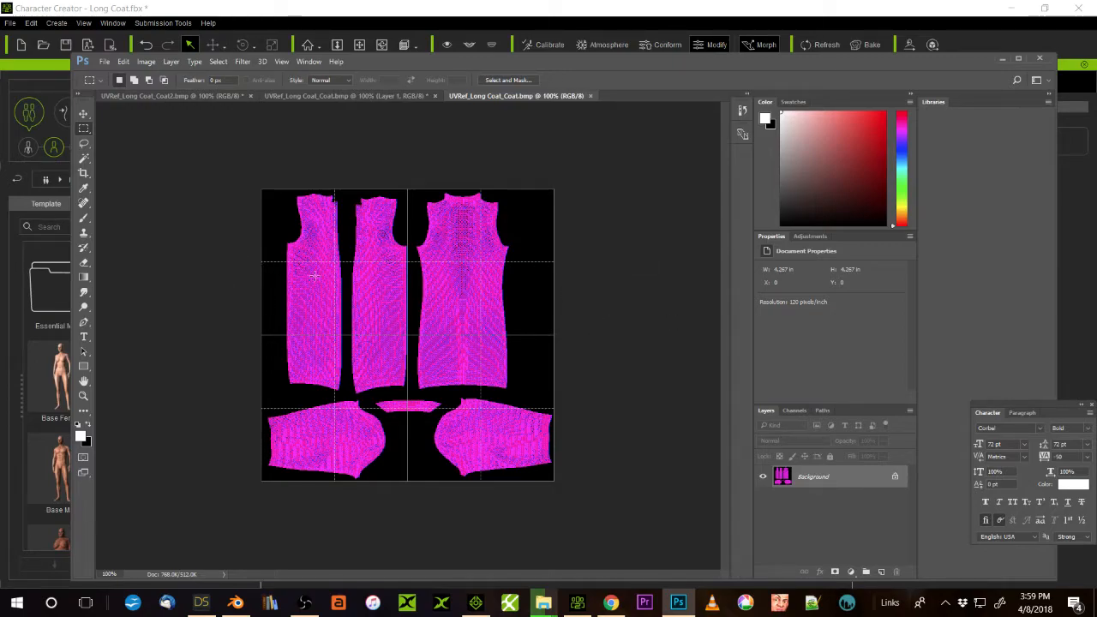
left_click_drag(268, 297, 527, 398)
left_click(84, 277)
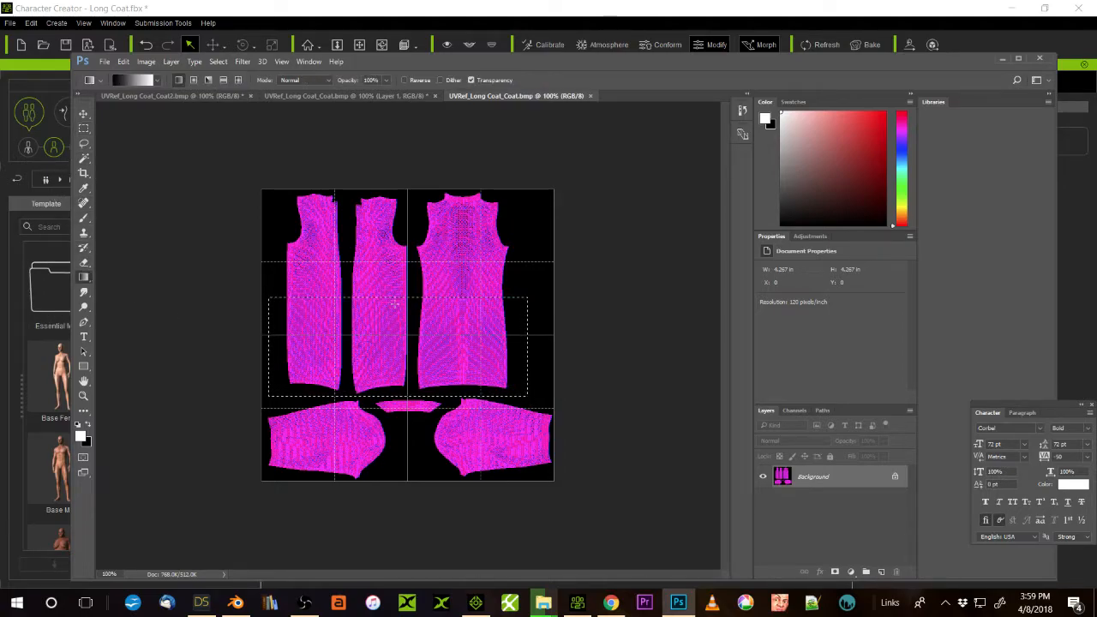
left_click_drag(394, 303, 394, 305)
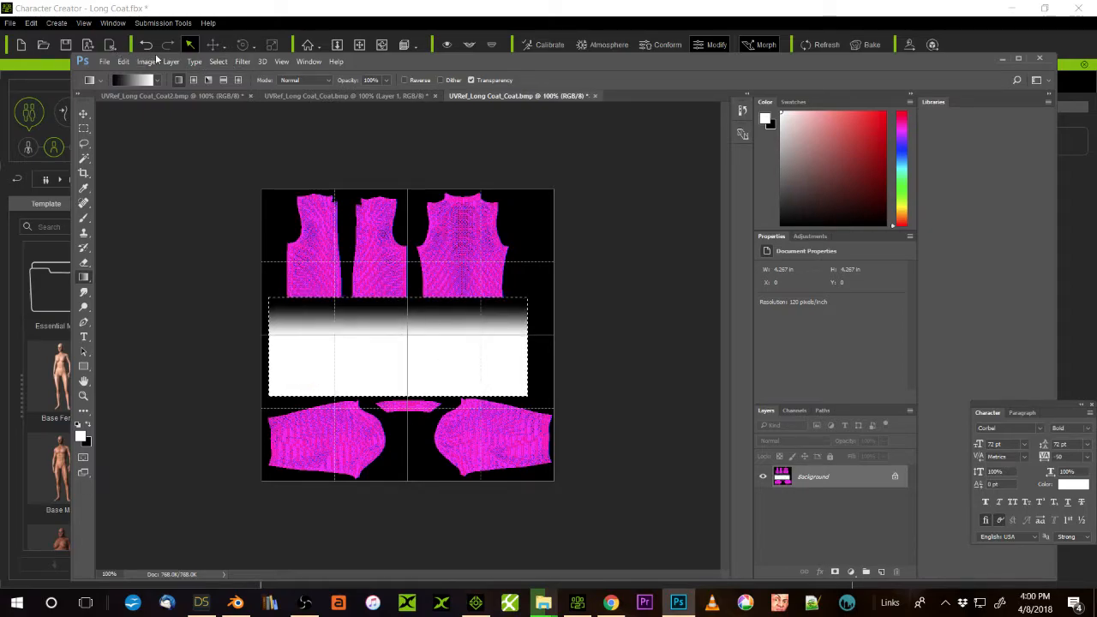
- Invert the selection and fill the rest of the UV map with black at 100% opacity
left_click(217, 62)
left_click(231, 115)
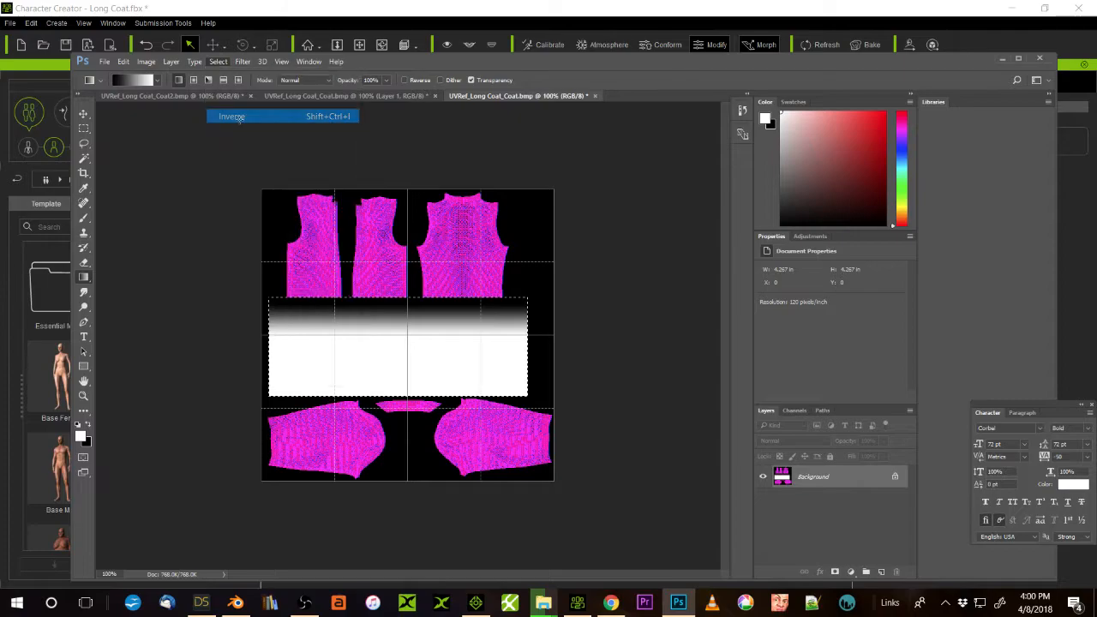
left_click(124, 62)
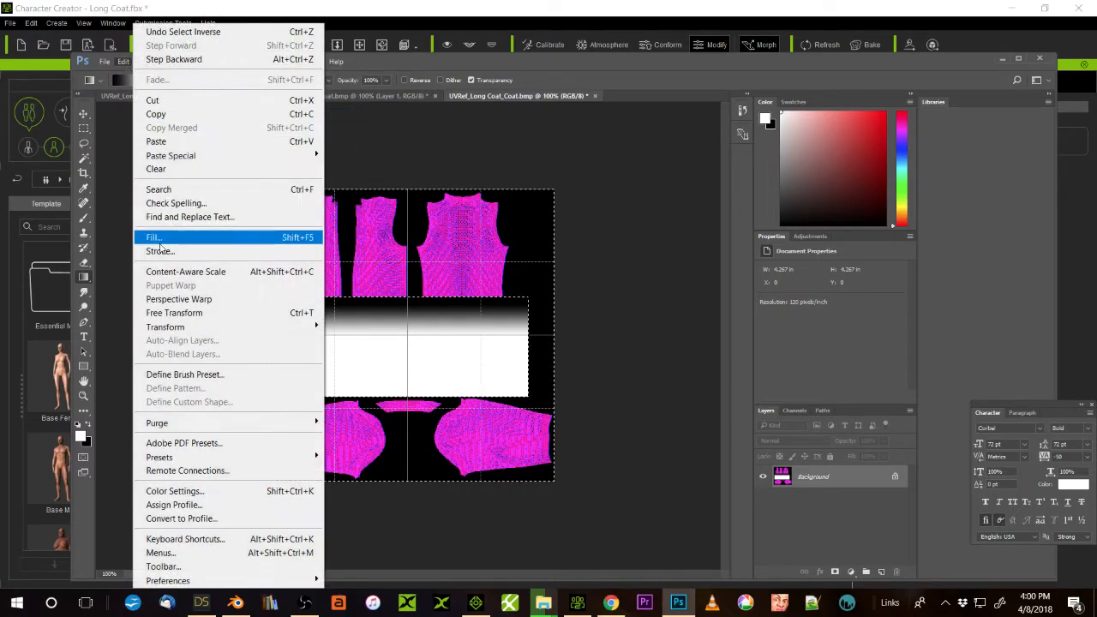
left_click(154, 237)
key("i")
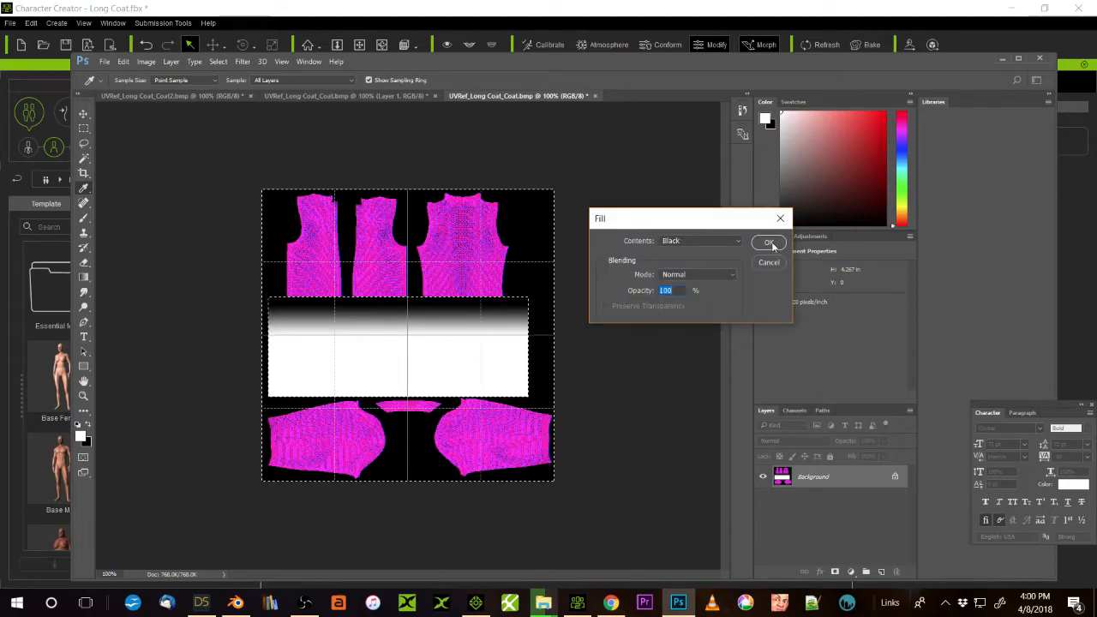
left_click(768, 243)
key("g")
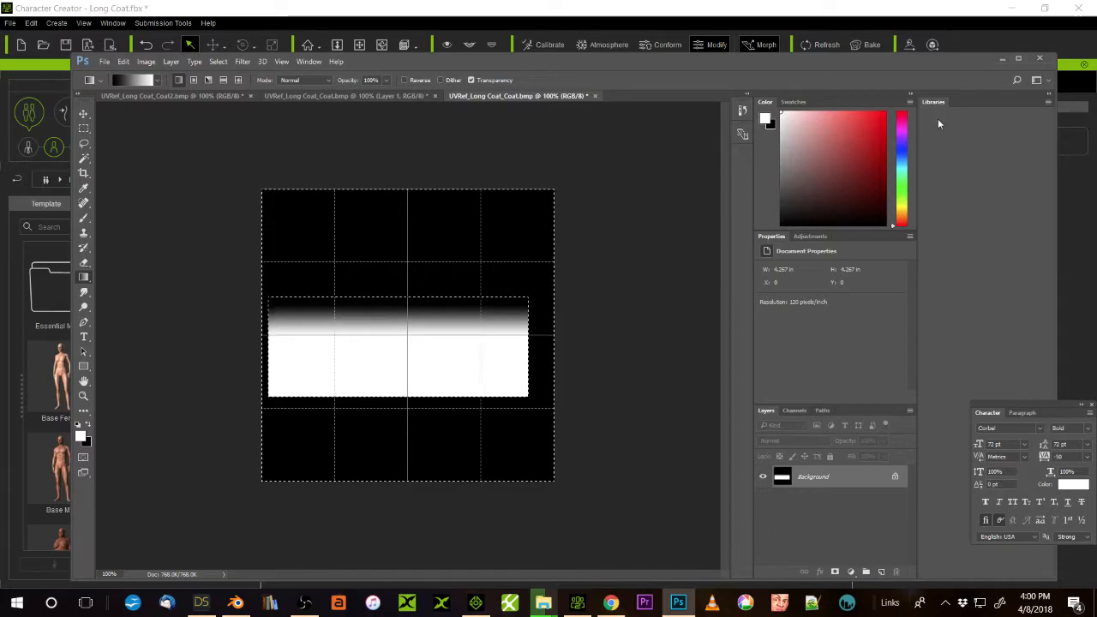
- Switch back to Character Creator and load UVRef_Long Coat_Coat.bmp as the coat's weight map
left_click(1003, 57)
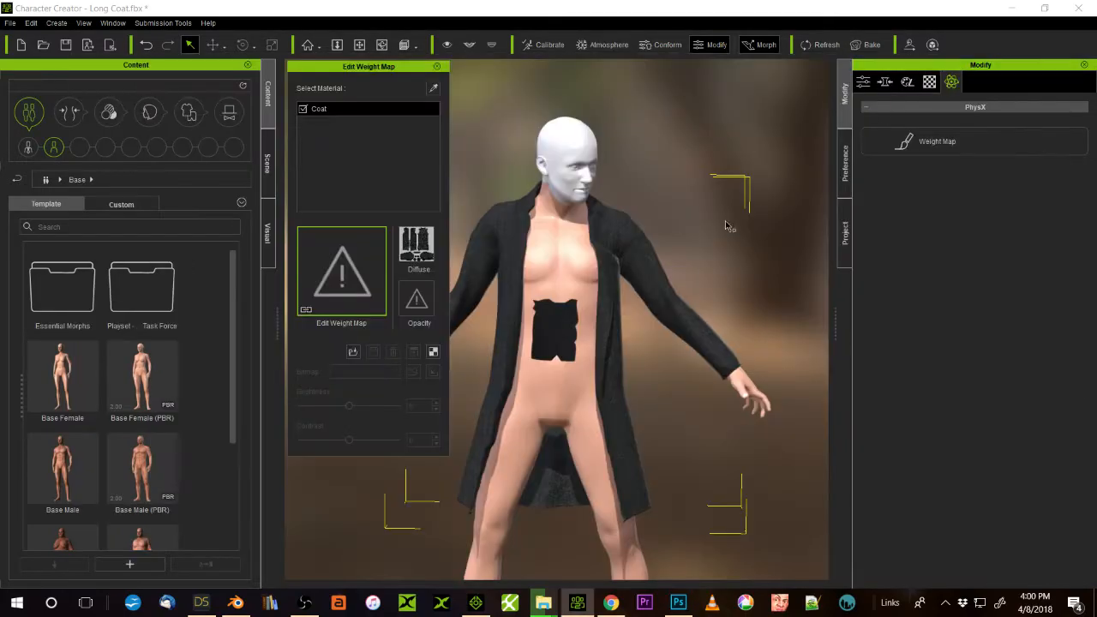
left_click(338, 272)
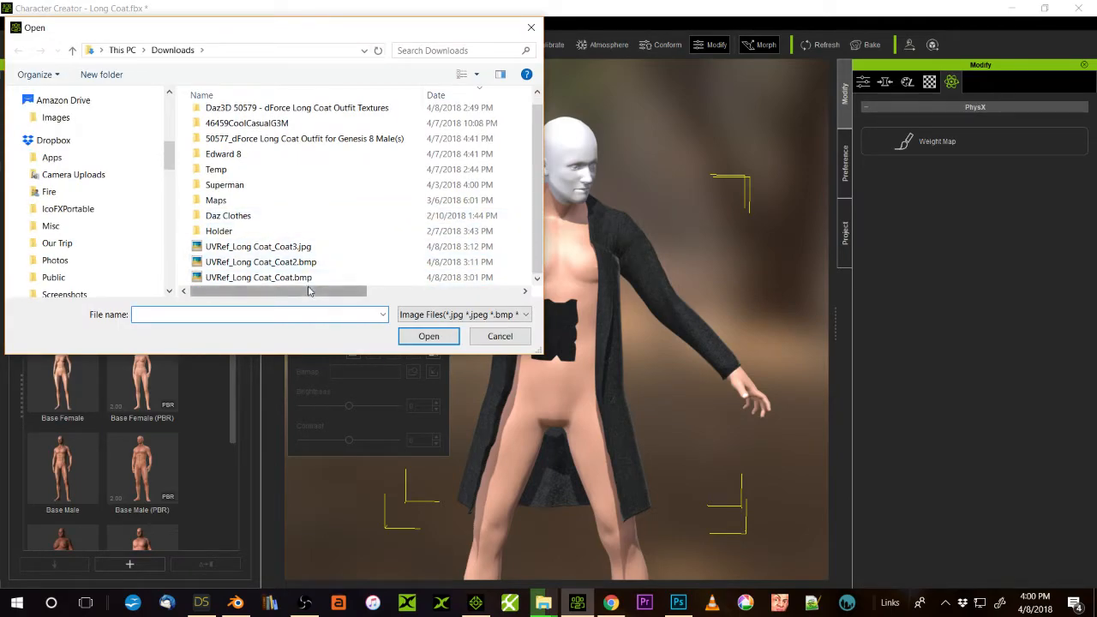
left_click(316, 277)
left_click(409, 335)
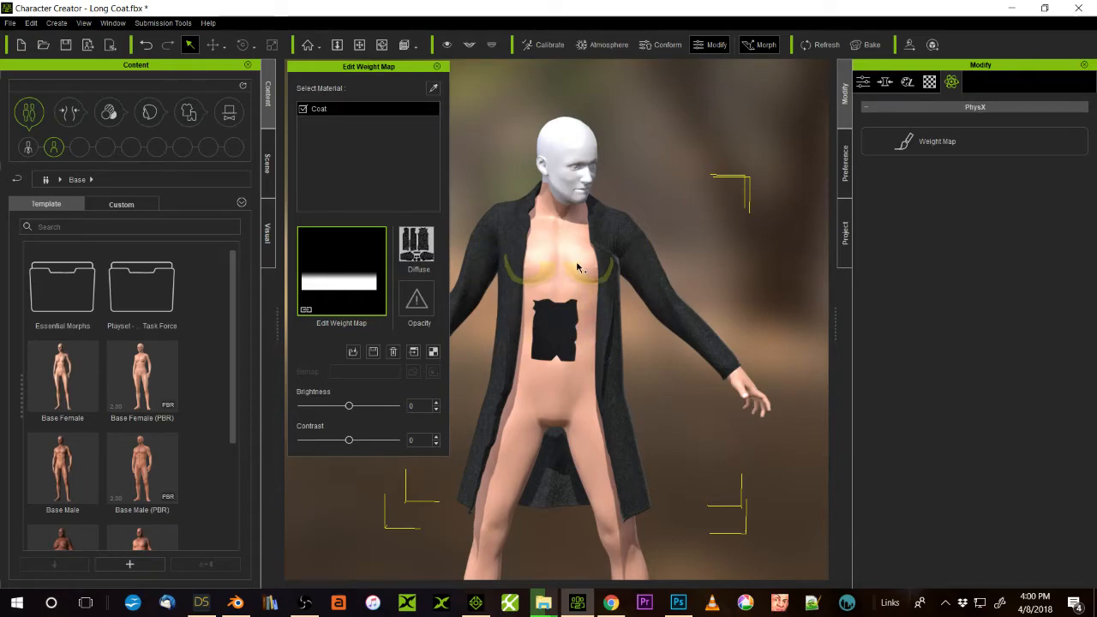
- Select the body and, in Edit Mesh mode, show the hidden torso faces around the abdomen again
left_click(568, 163)
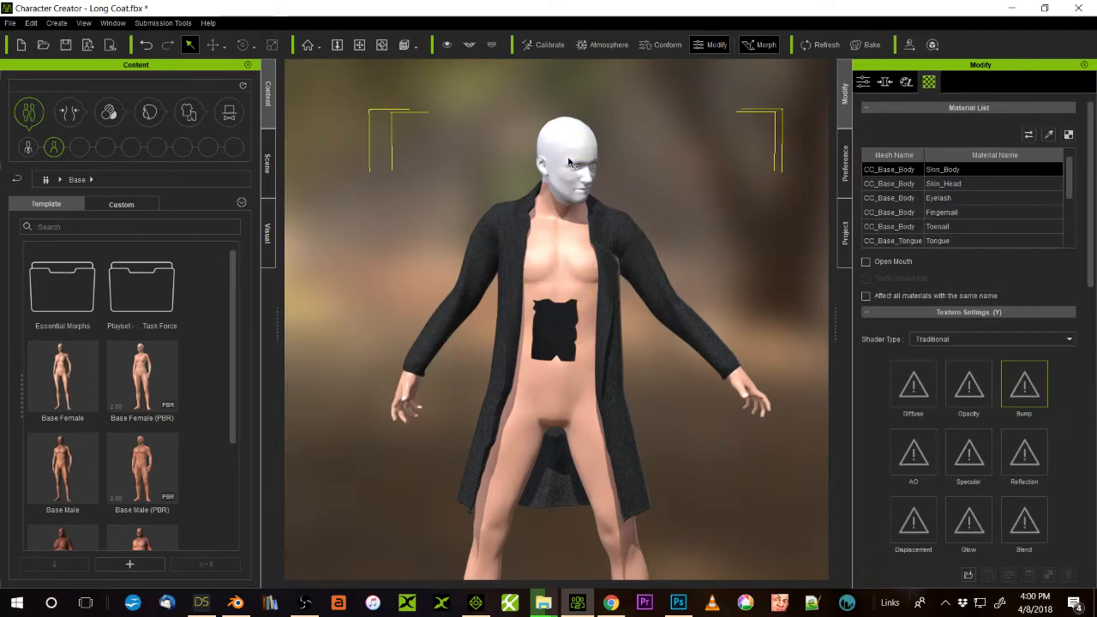
left_click(863, 83)
left_click(960, 393)
left_click_drag(516, 267, 606, 385)
scroll(950, 521, "down", 2)
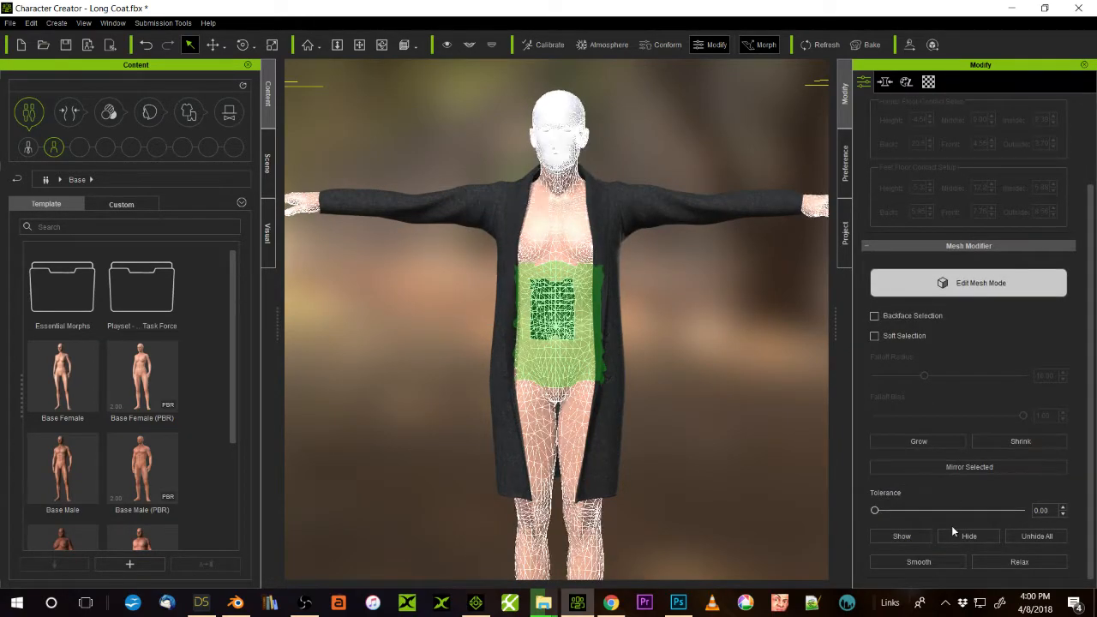
left_click(909, 536)
left_click(989, 290)
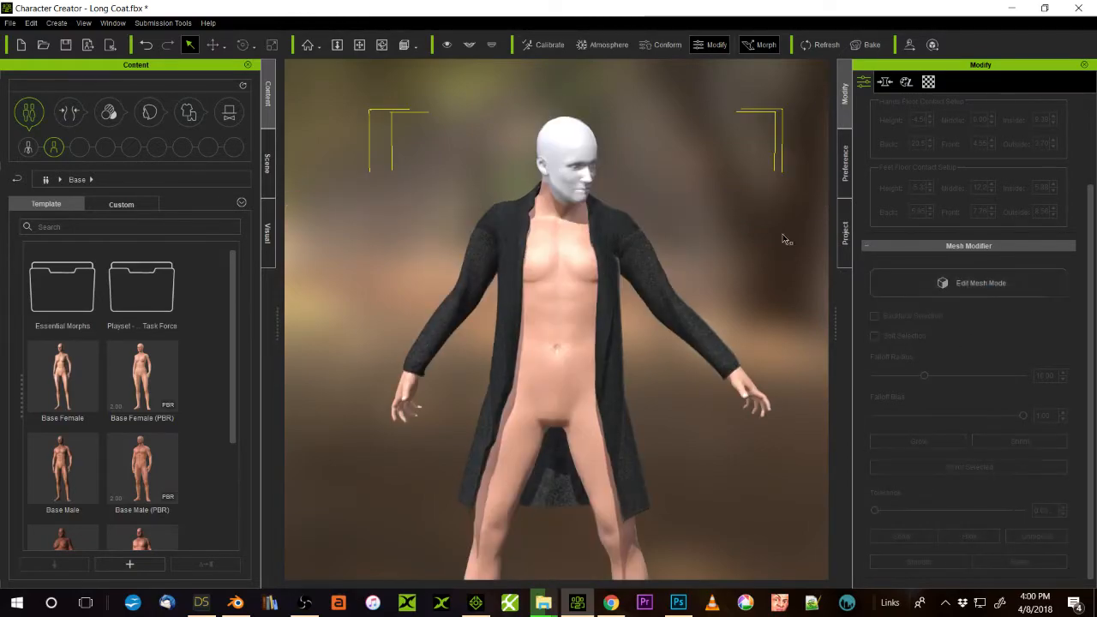
- Select the long coat and check the Coat material's map in the PhysX weight map editor
left_click(928, 82)
left_click(626, 262)
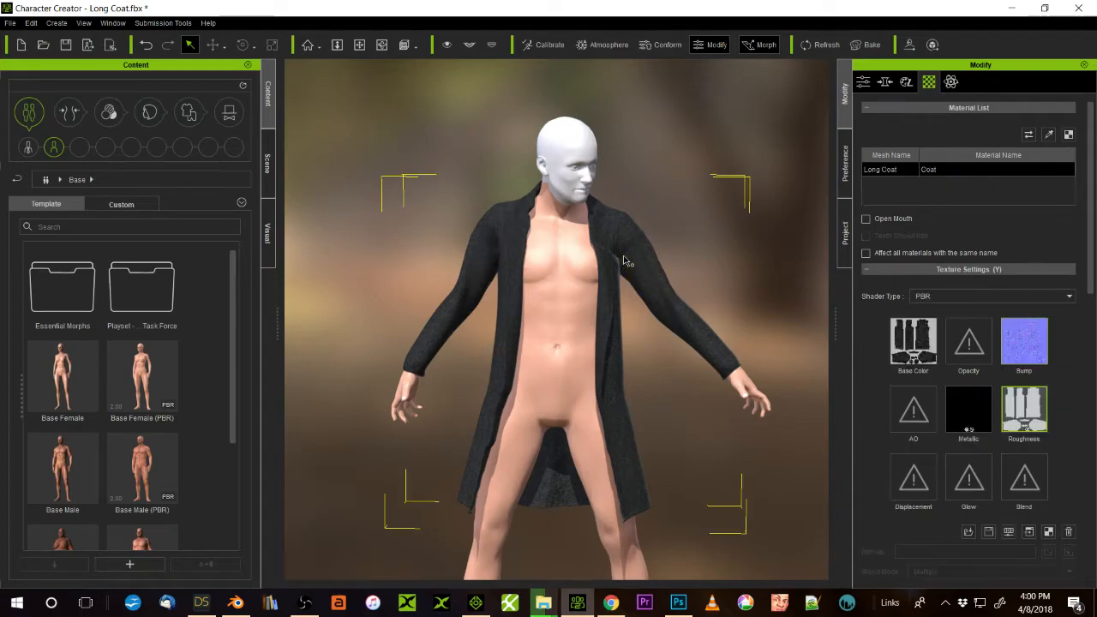
left_click(950, 81)
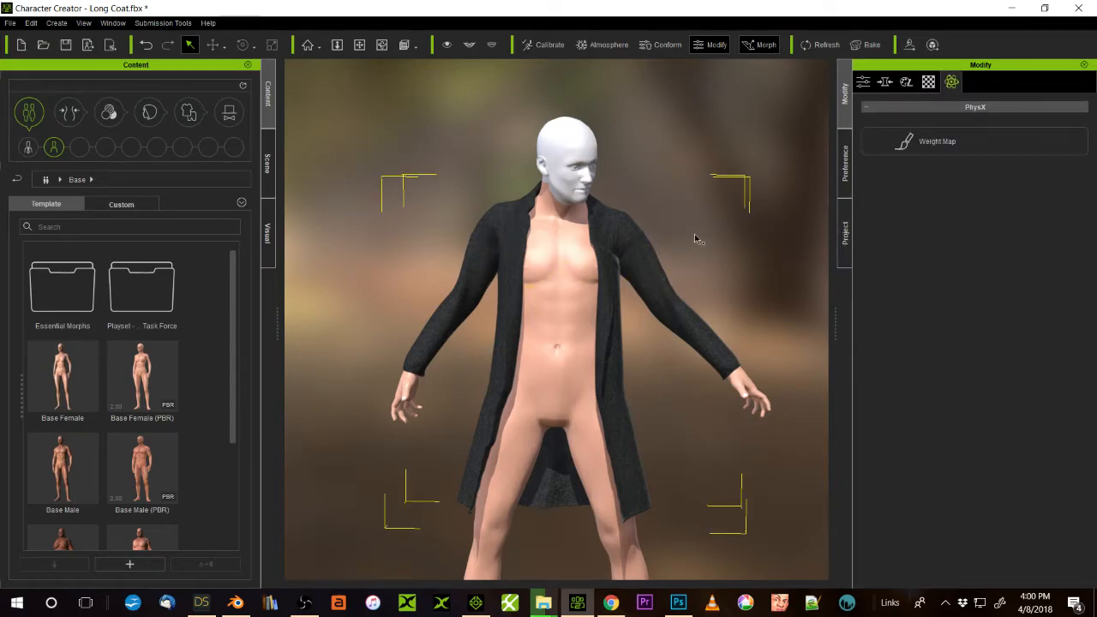
left_click(904, 151)
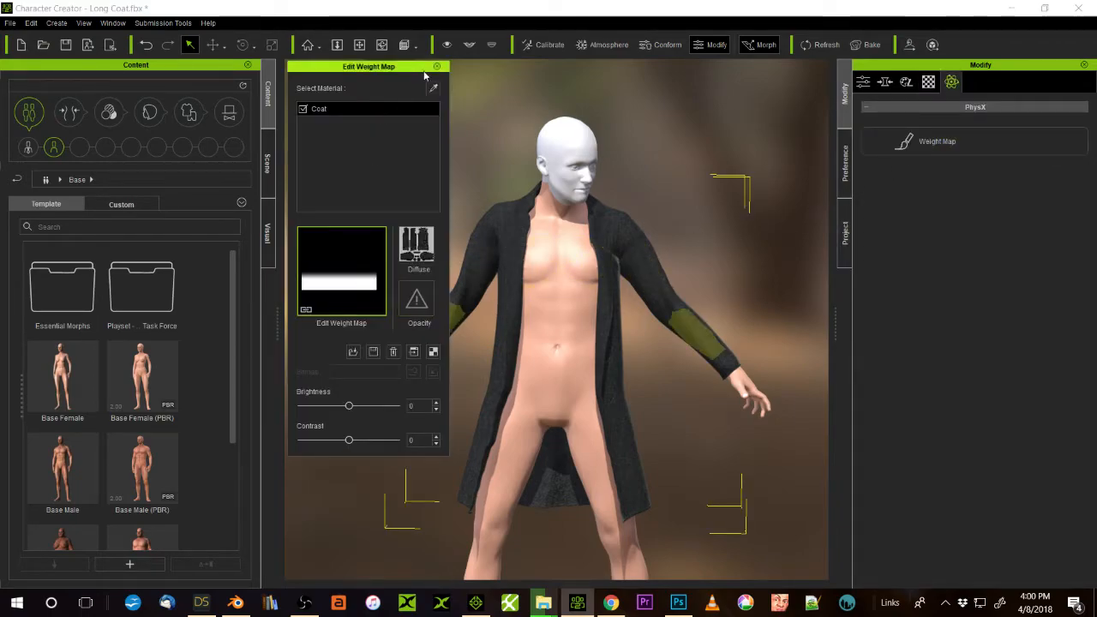
left_click(436, 66)
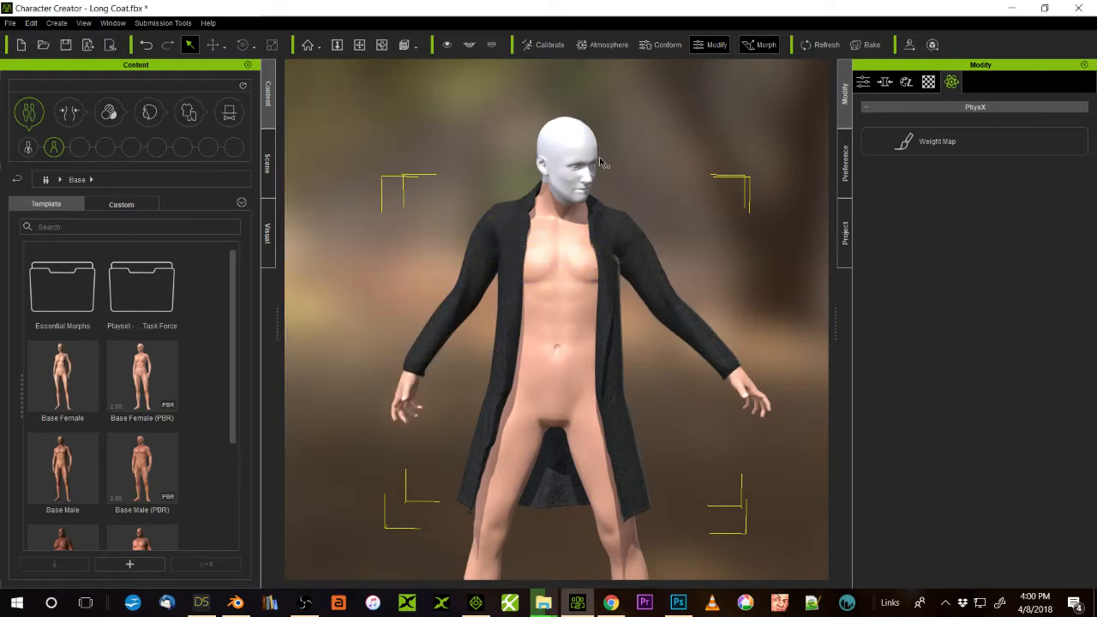
- Send the character to iClone and switch to iClone
left_click(10, 23)
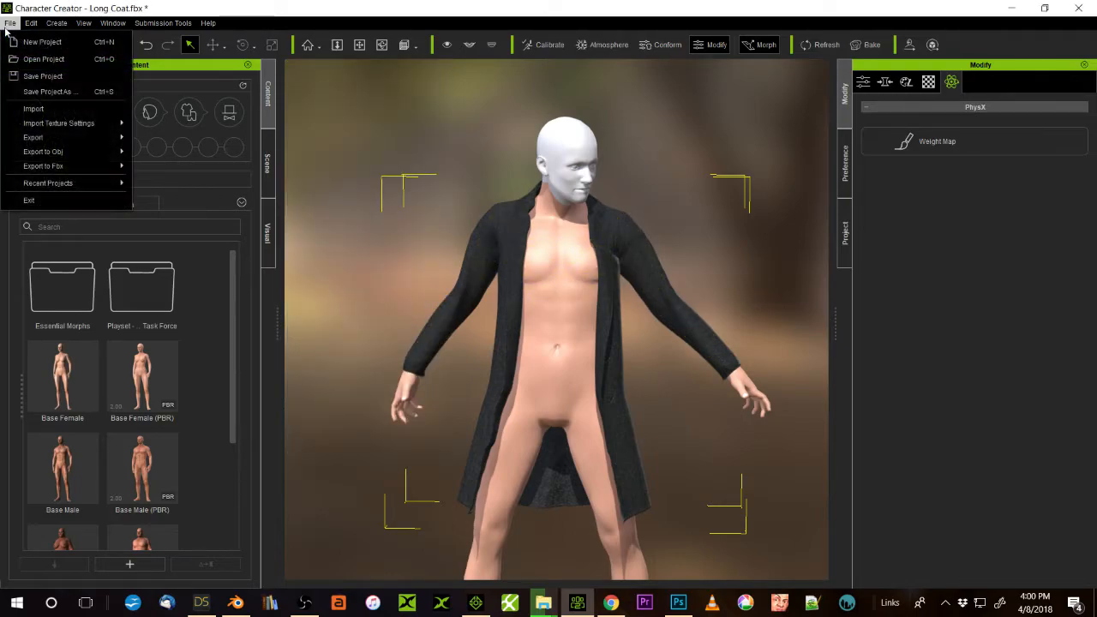
mouse_move(50, 137)
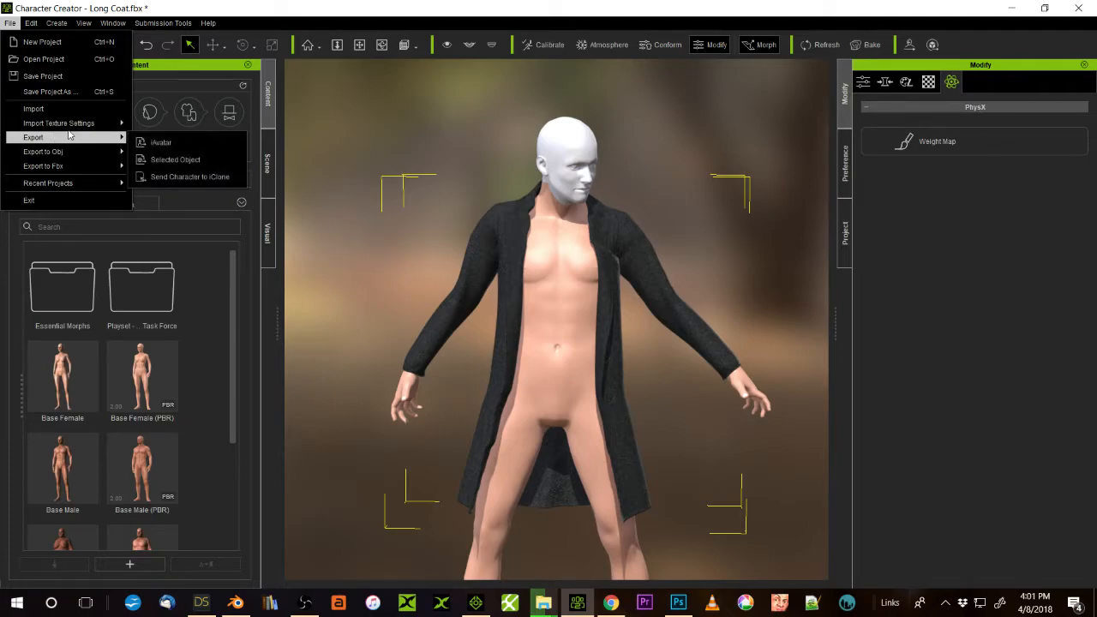
left_click(197, 177)
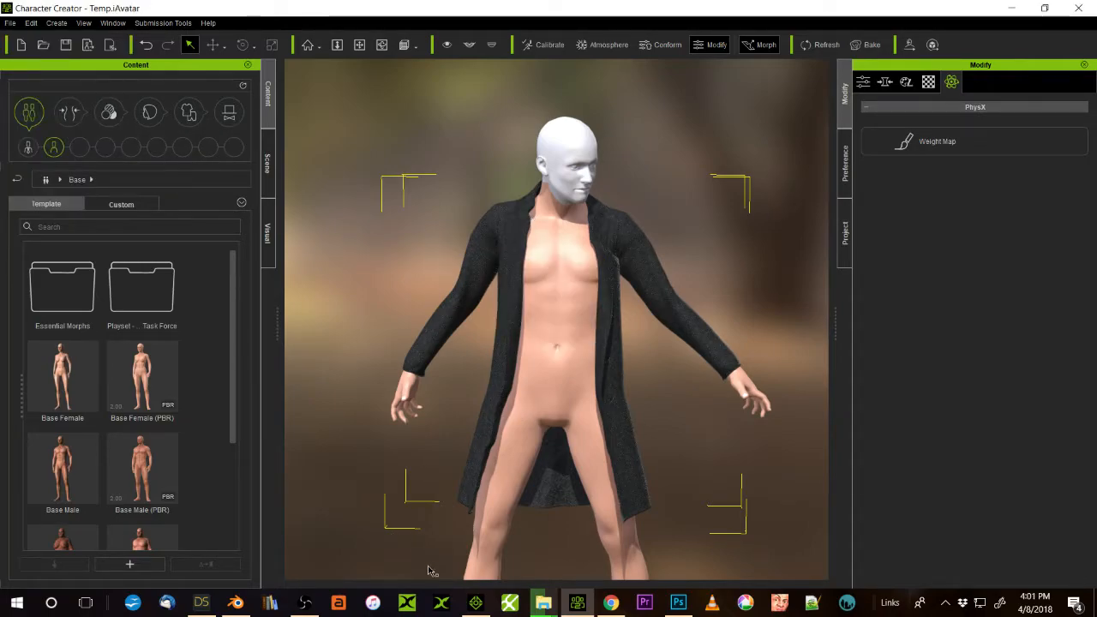
left_click(476, 602)
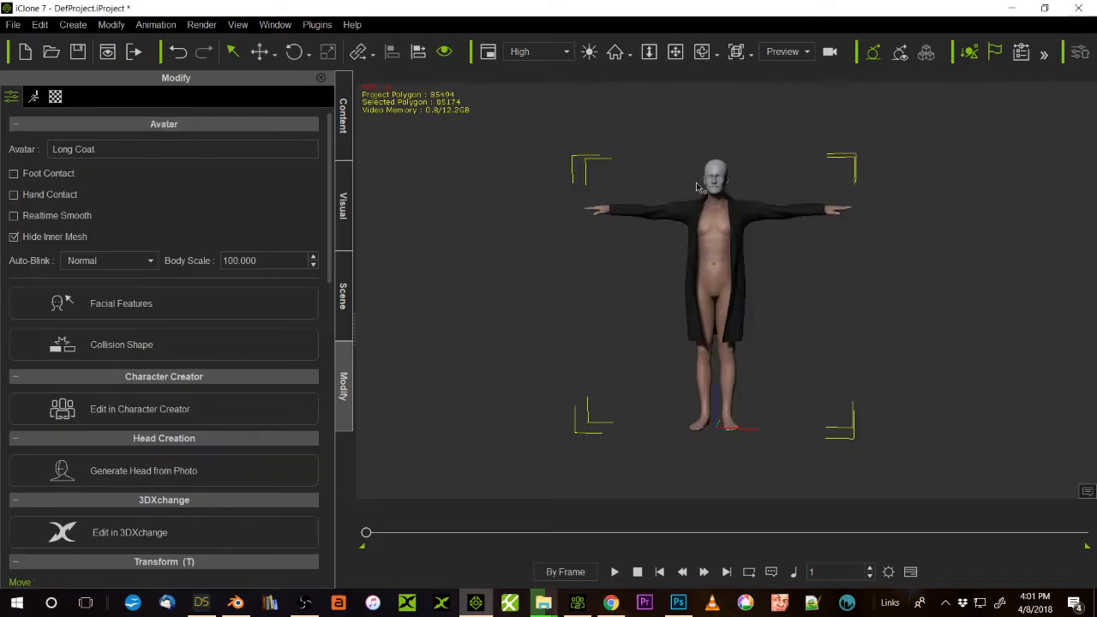
- Load a saved collision shape file for the avatar and close the Character Collision Shape Editor
left_click(116, 346)
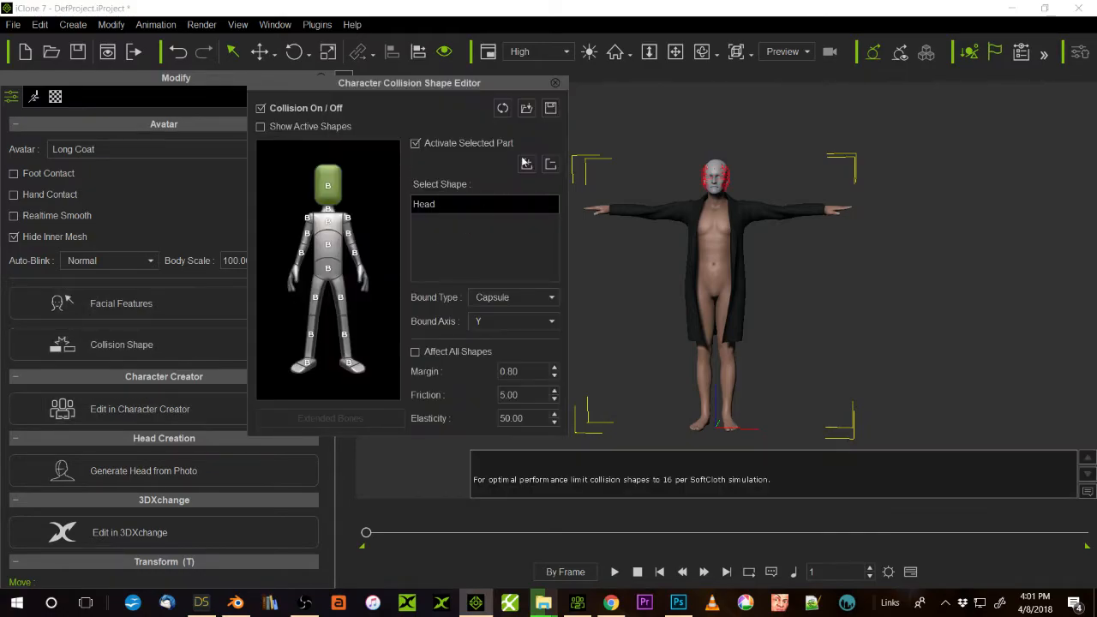
left_click(520, 113)
double_click(474, 175)
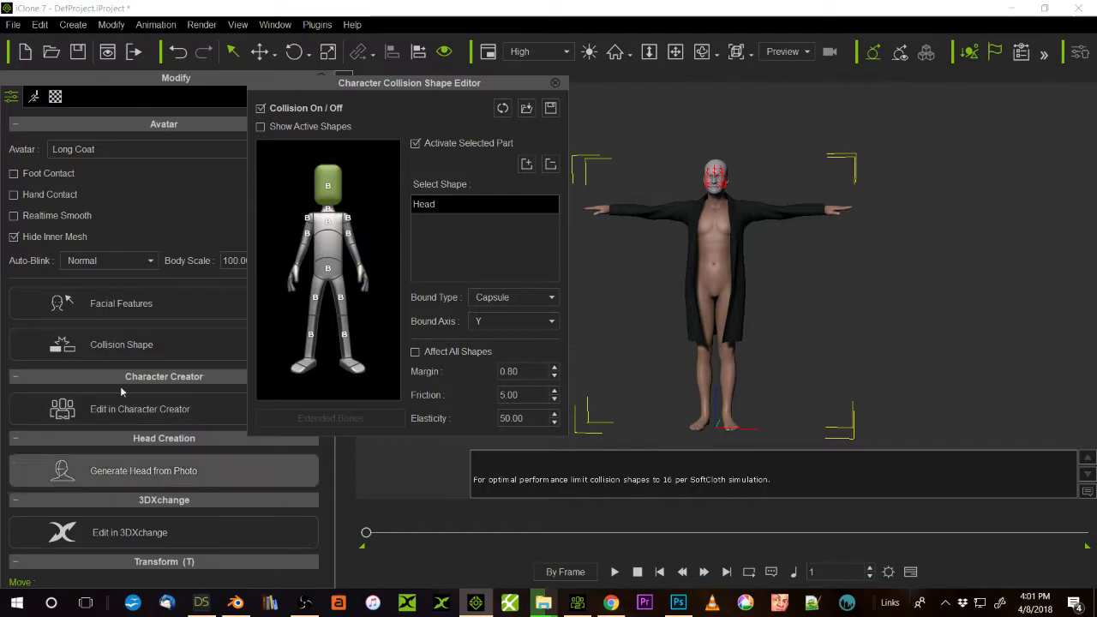
left_click(555, 82)
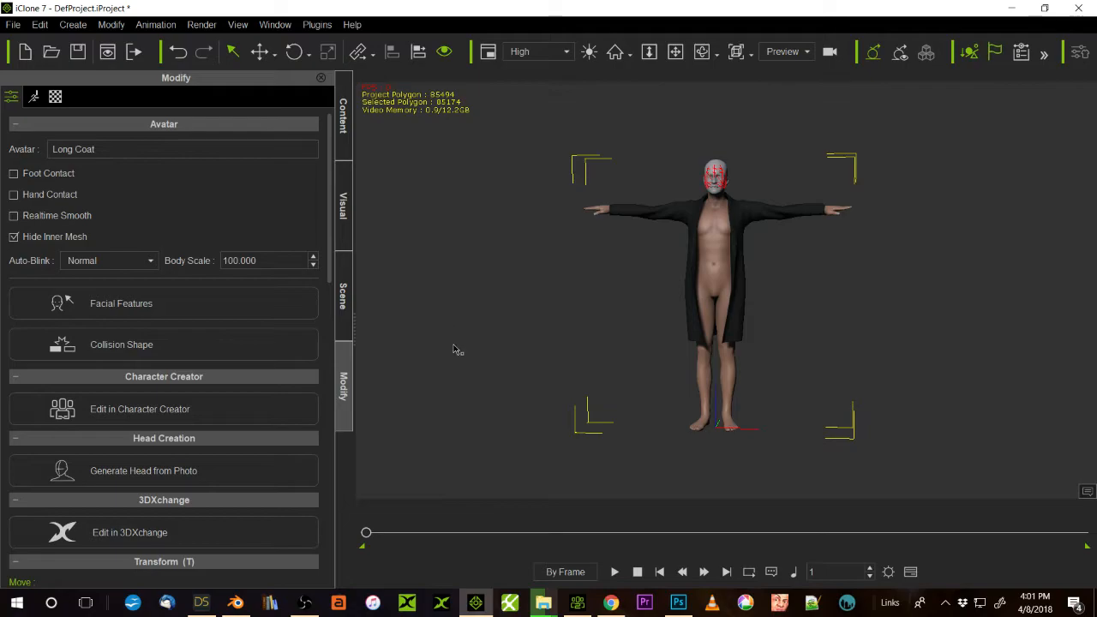
- Apply the Walk bump object motion from 01_G6 Motion_Mason's Perform set to the avatar and preview the animation
left_click(342, 116)
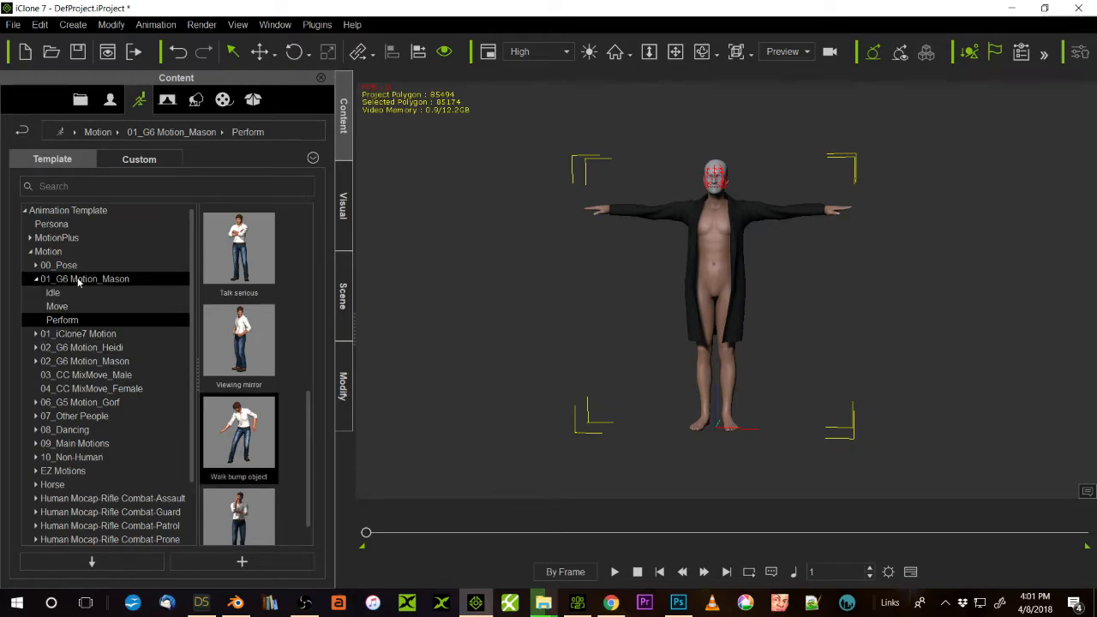
left_click_drag(253, 440, 383, 417)
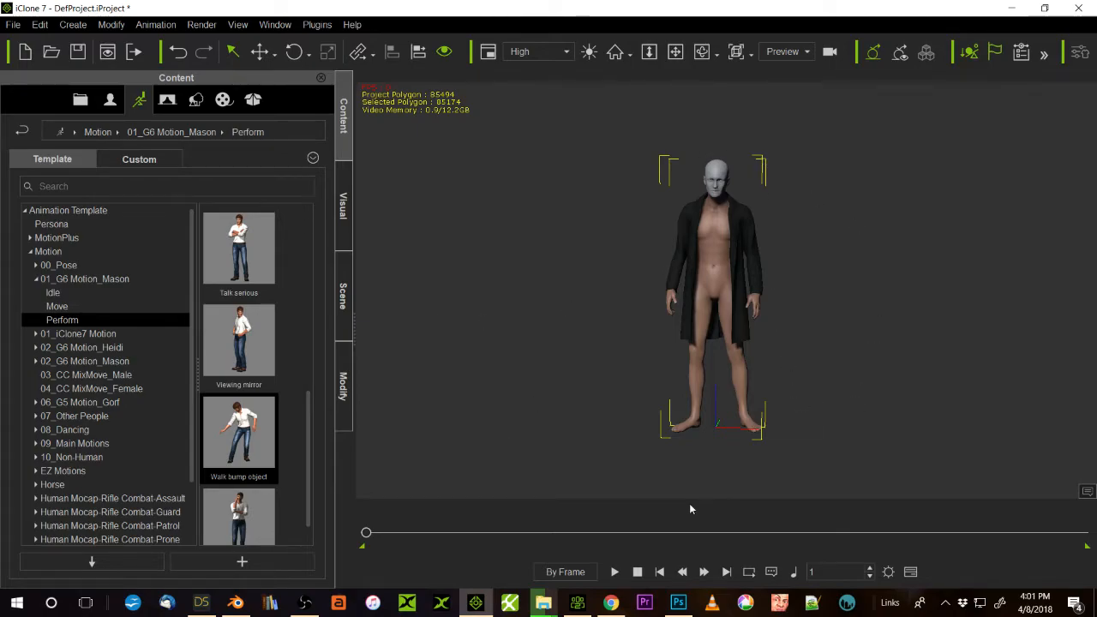
left_click(612, 571)
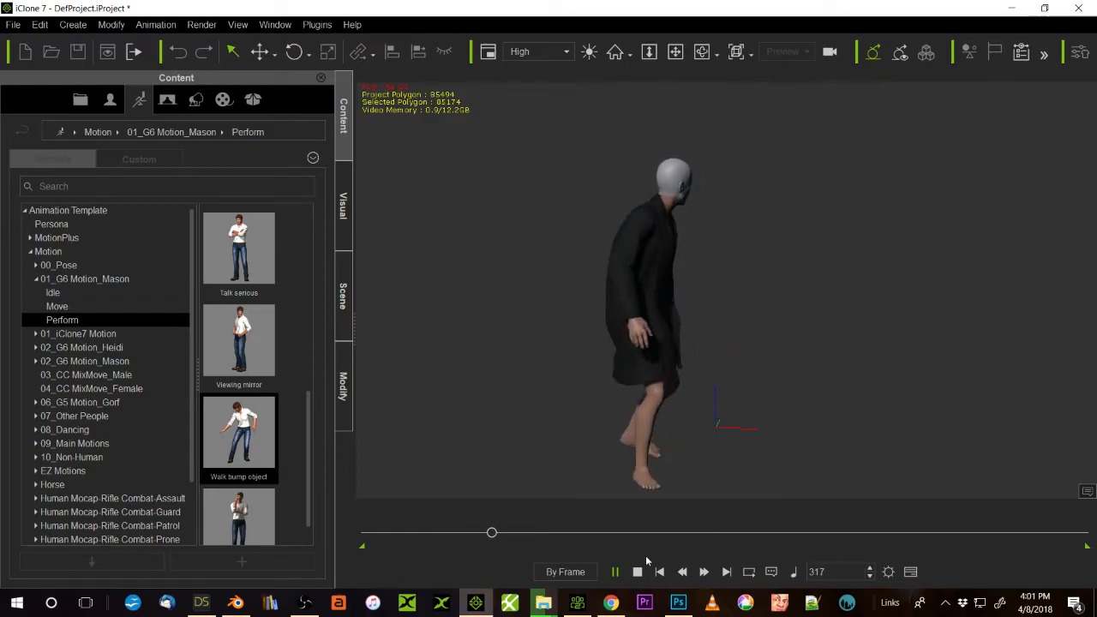
key("ctrl+space")
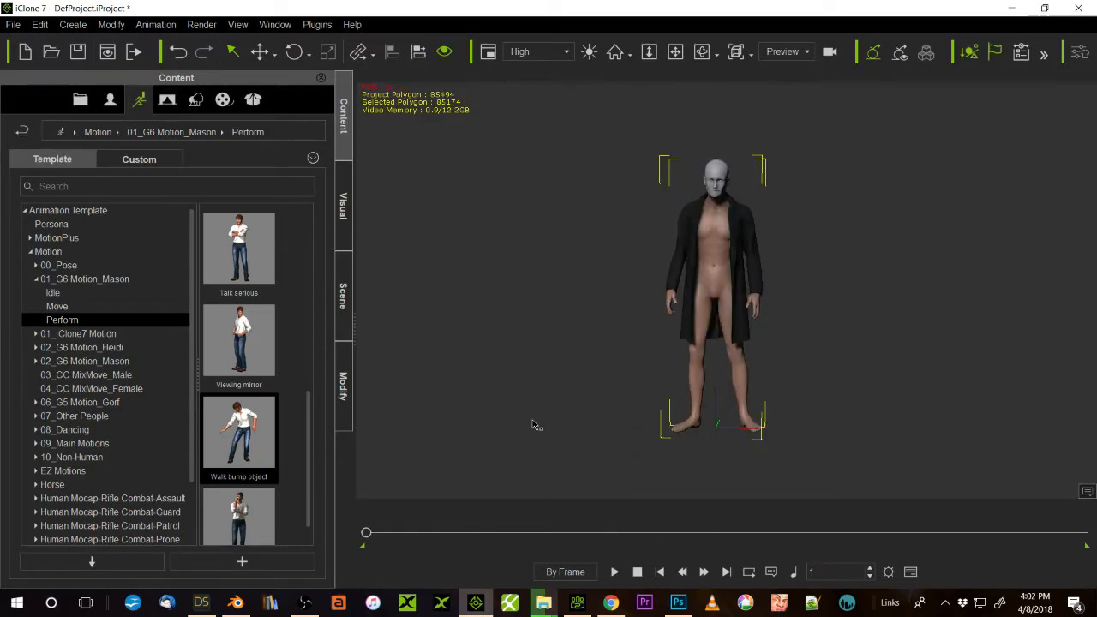
- Review the long coat's PhysX cloth properties and collision margin, and play the motion to test the simulation
left_click(735, 223)
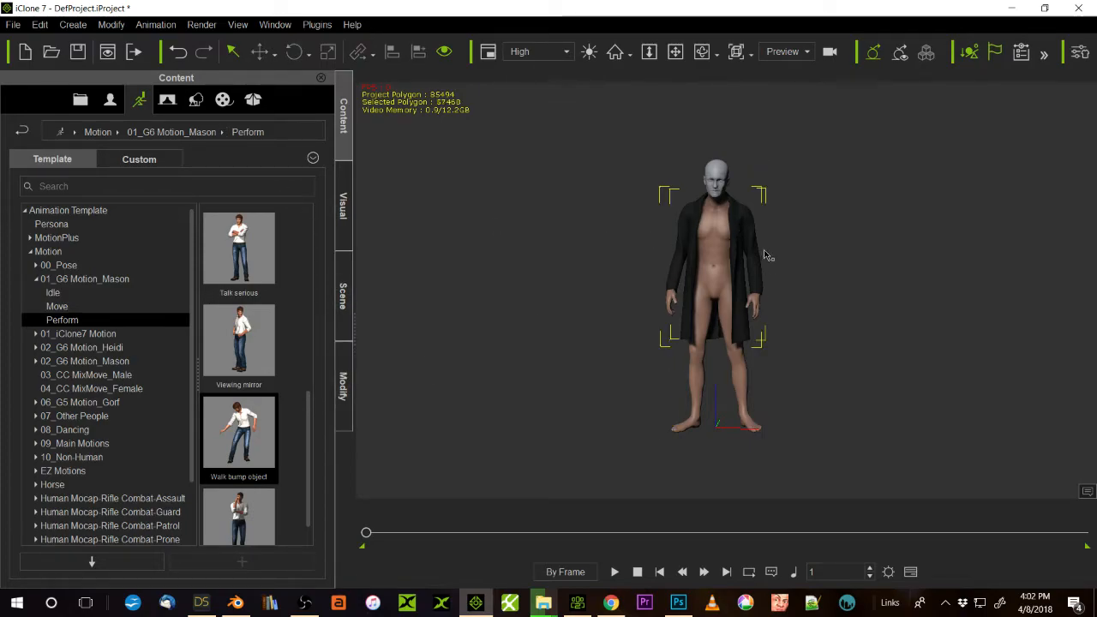
left_click(344, 399)
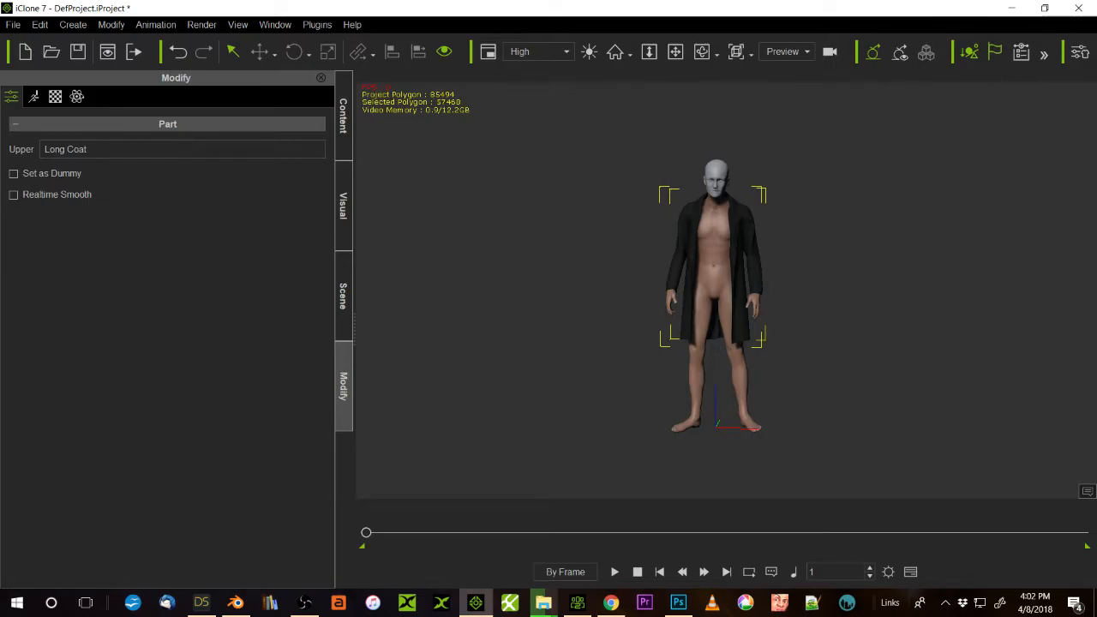
left_click(78, 97)
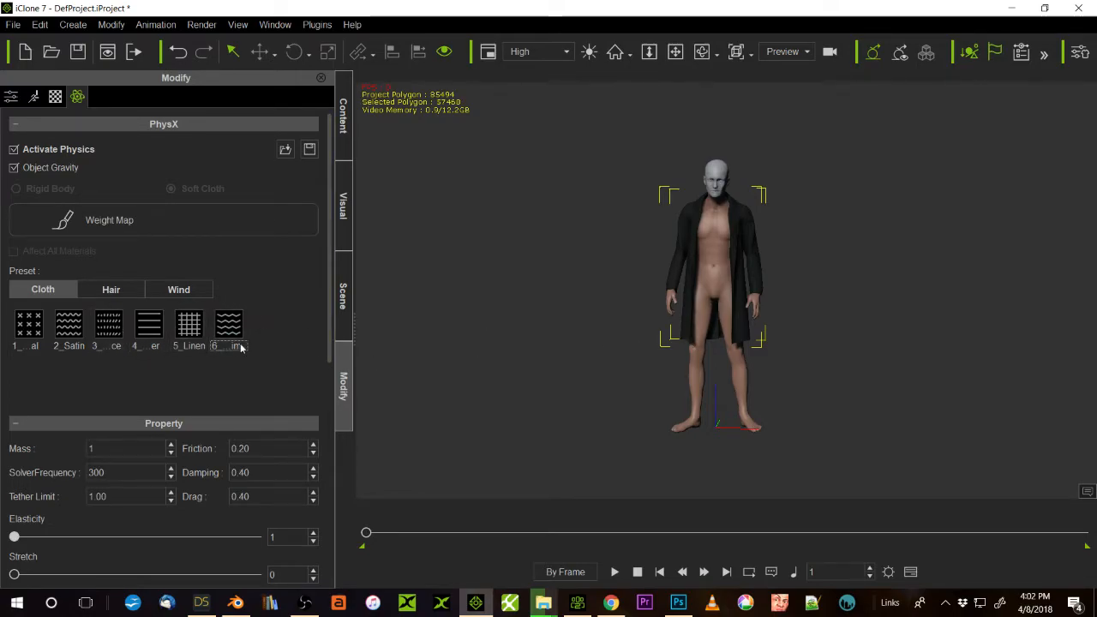
left_click_drag(330, 257, 338, 390)
scroll(70, 364, "down", 4)
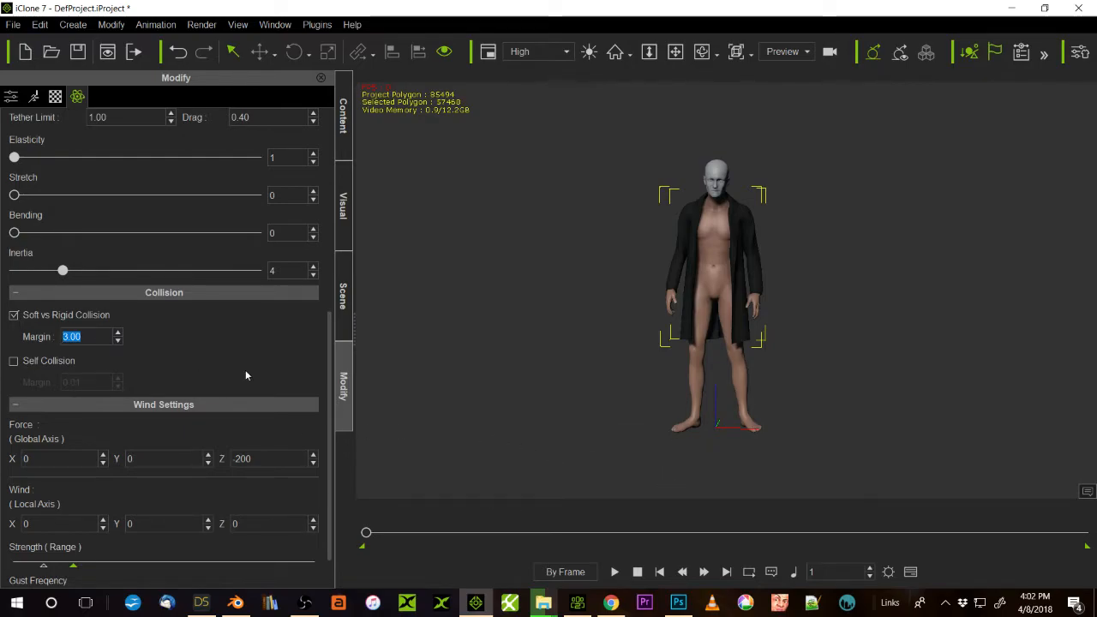
left_click(614, 571)
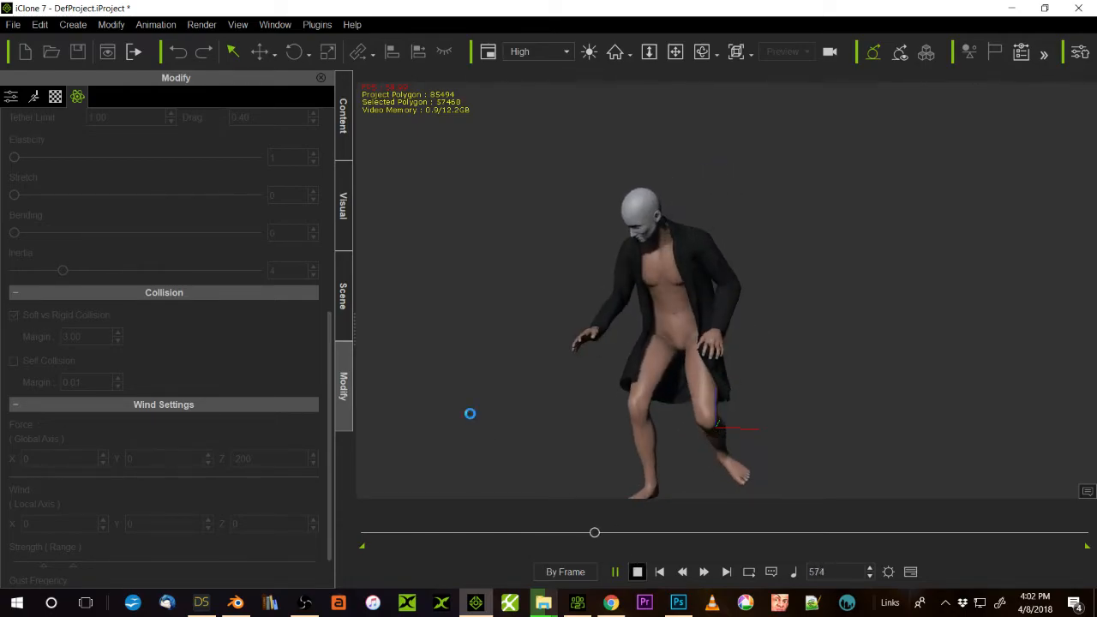
key("ctrl+space")
- Load the weight map with two raised white strips onto the Coat material and play the motion to test it
scroll(211, 218, "up", 5)
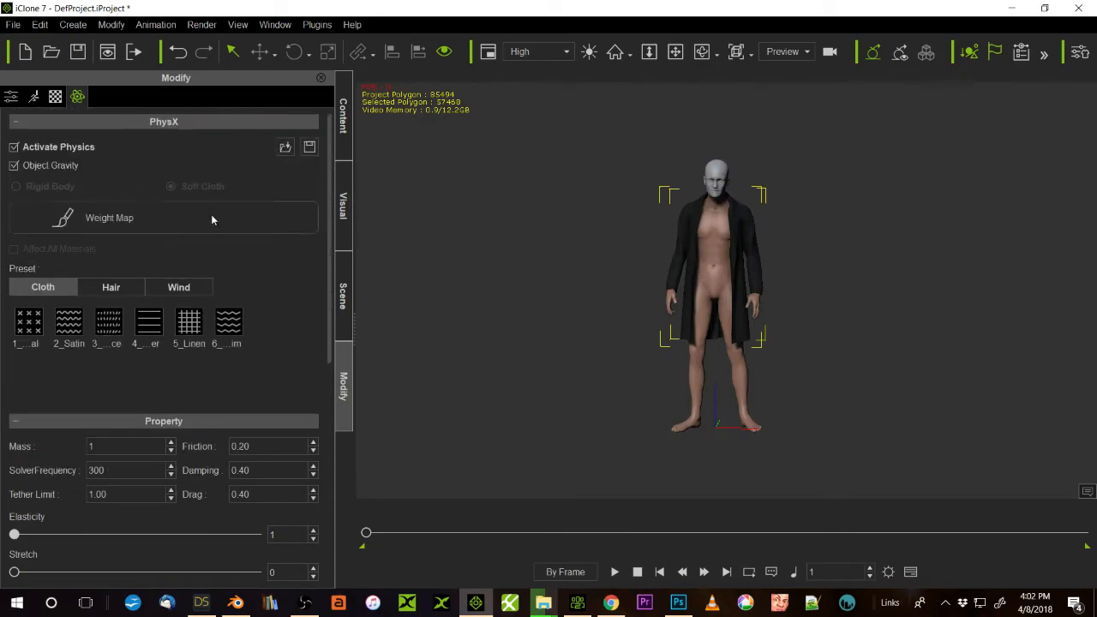
left_click(166, 226)
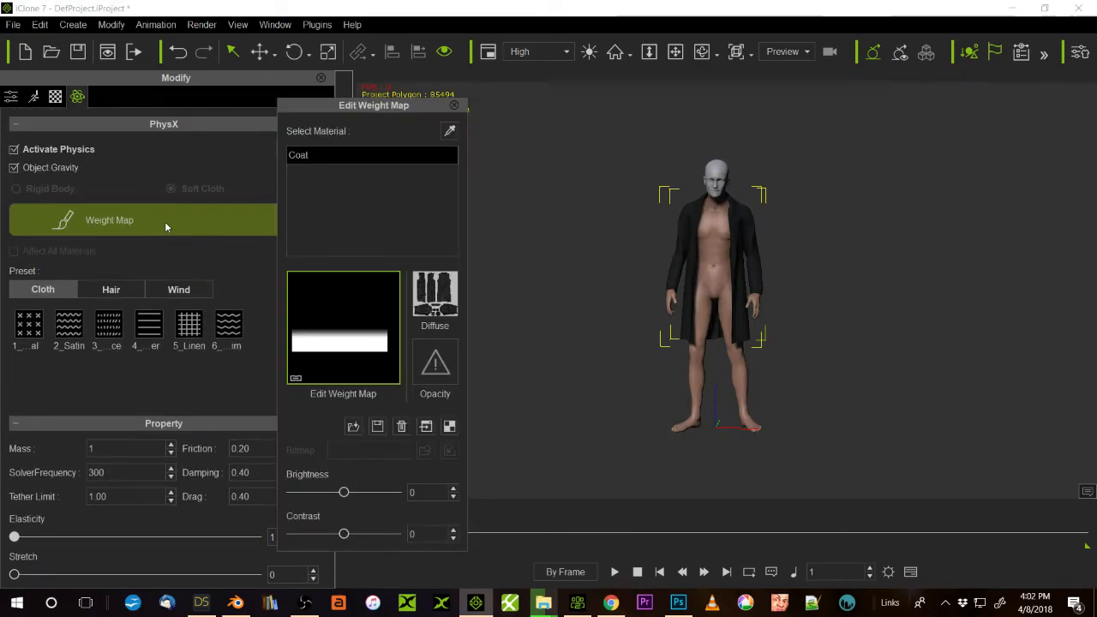
left_click(370, 334)
double_click(308, 263)
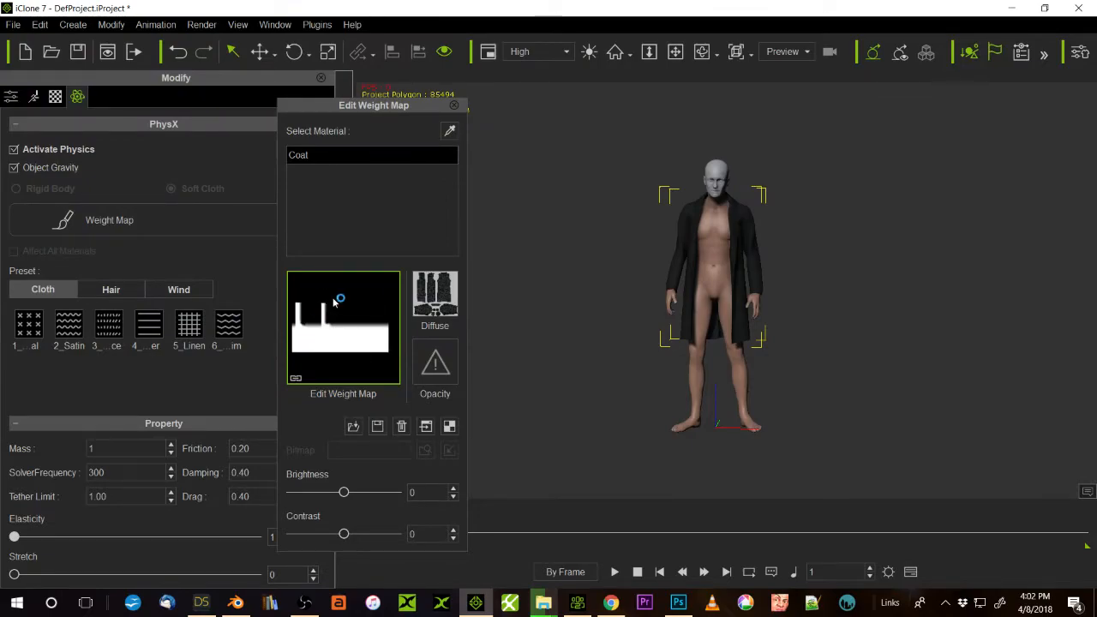
left_click(454, 105)
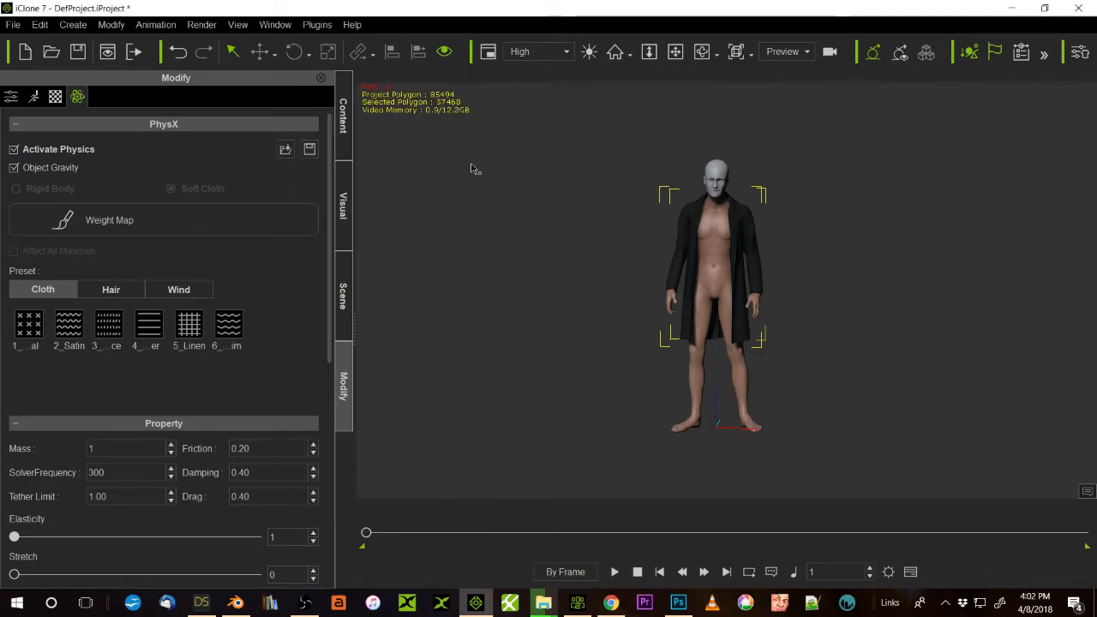
left_click(613, 573)
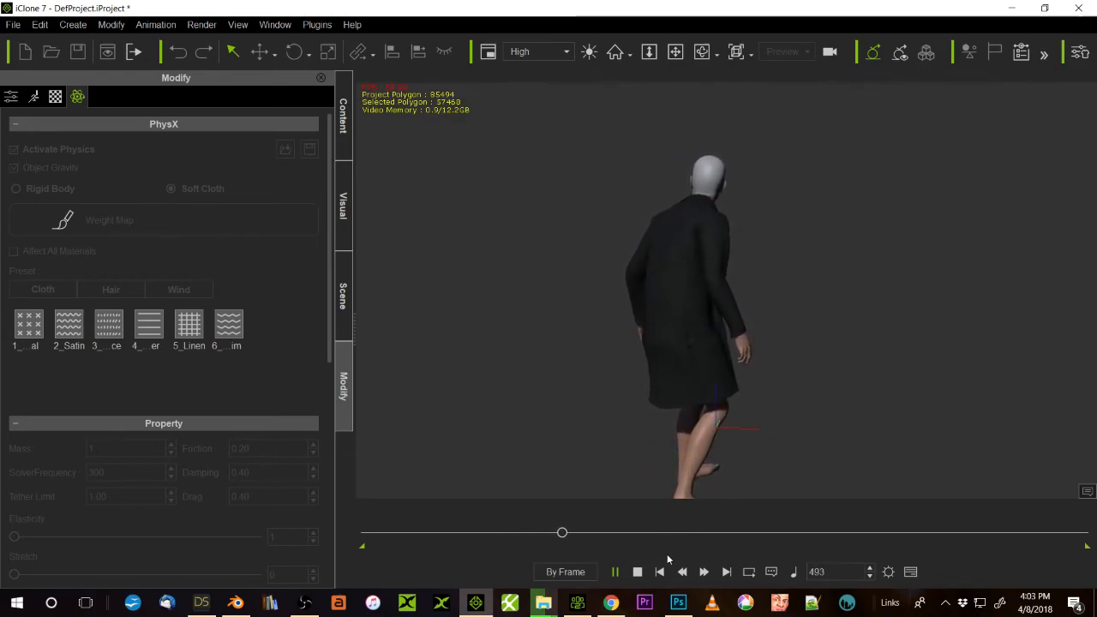
left_click(637, 572)
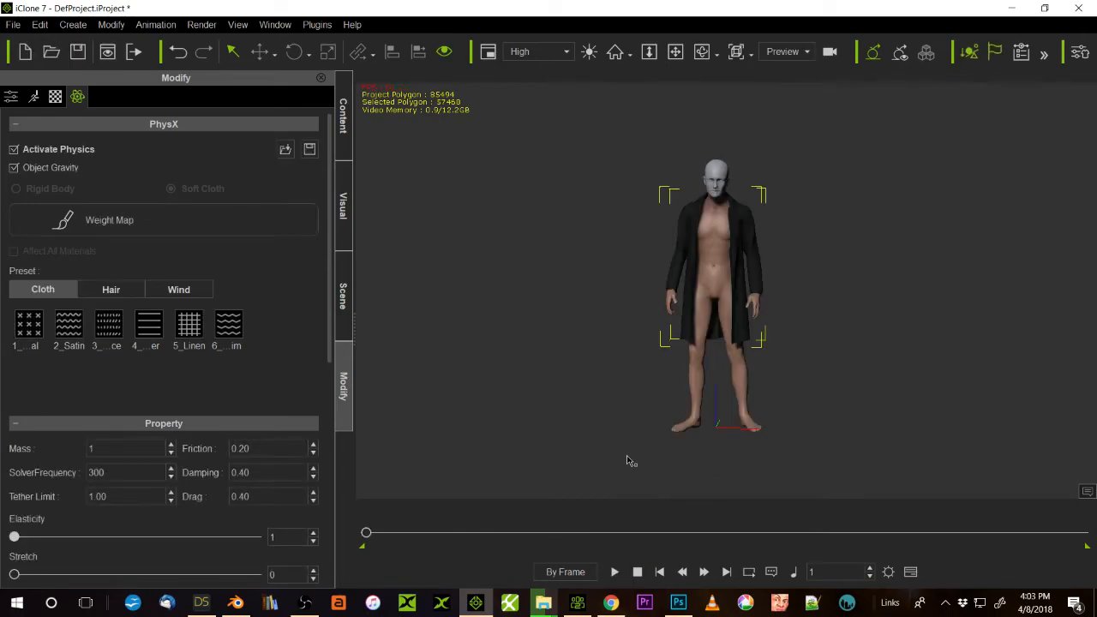
- Select the whole avatar and send it back to Character Creator for editing, loading it as a project
left_click_drag(615, 130, 865, 441)
left_click(13, 97)
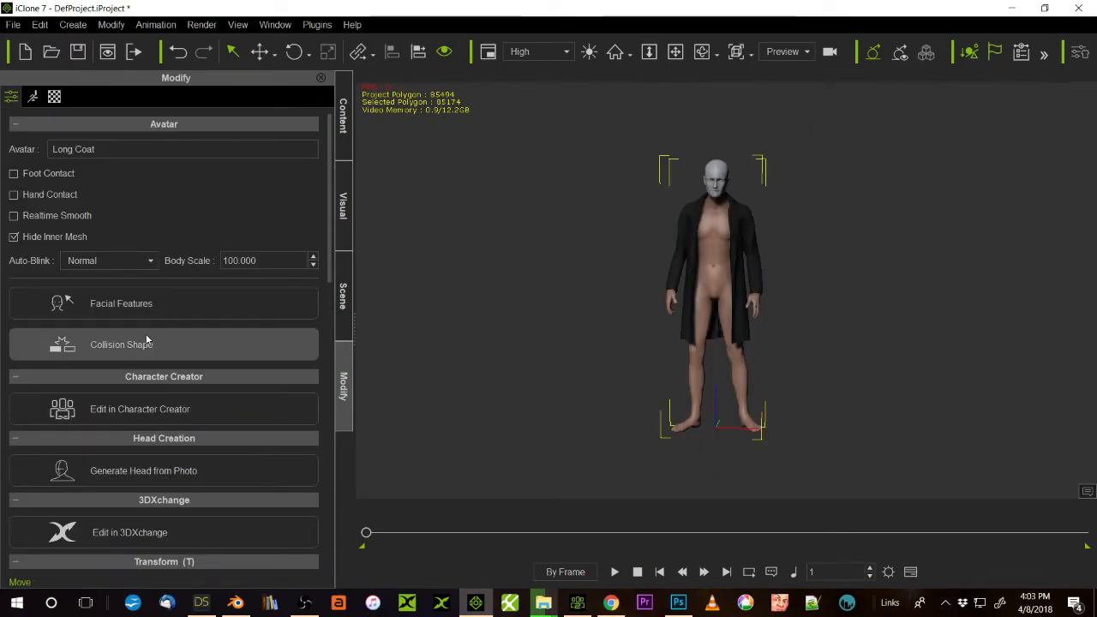
left_click(132, 411)
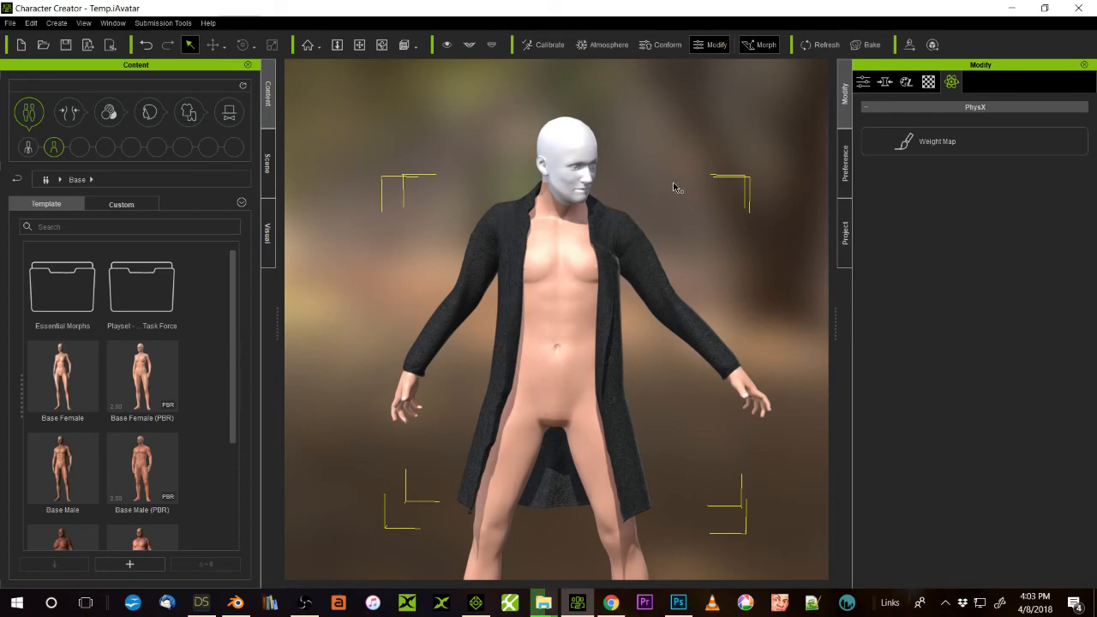
left_click_drag(673, 187, 672, 181)
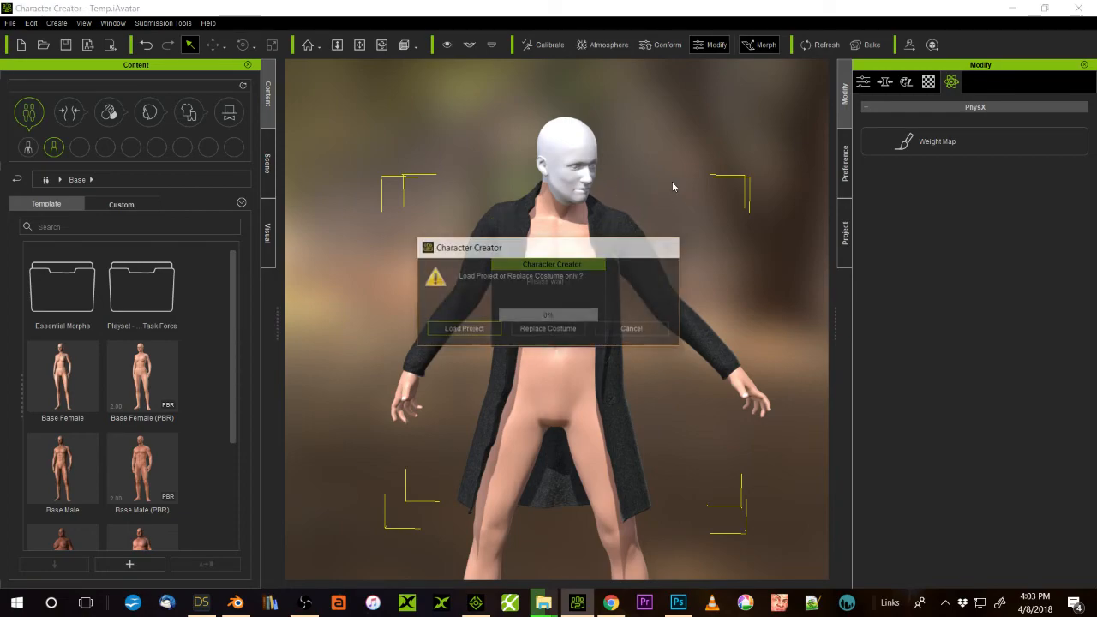
left_click(466, 330)
left_click(525, 332)
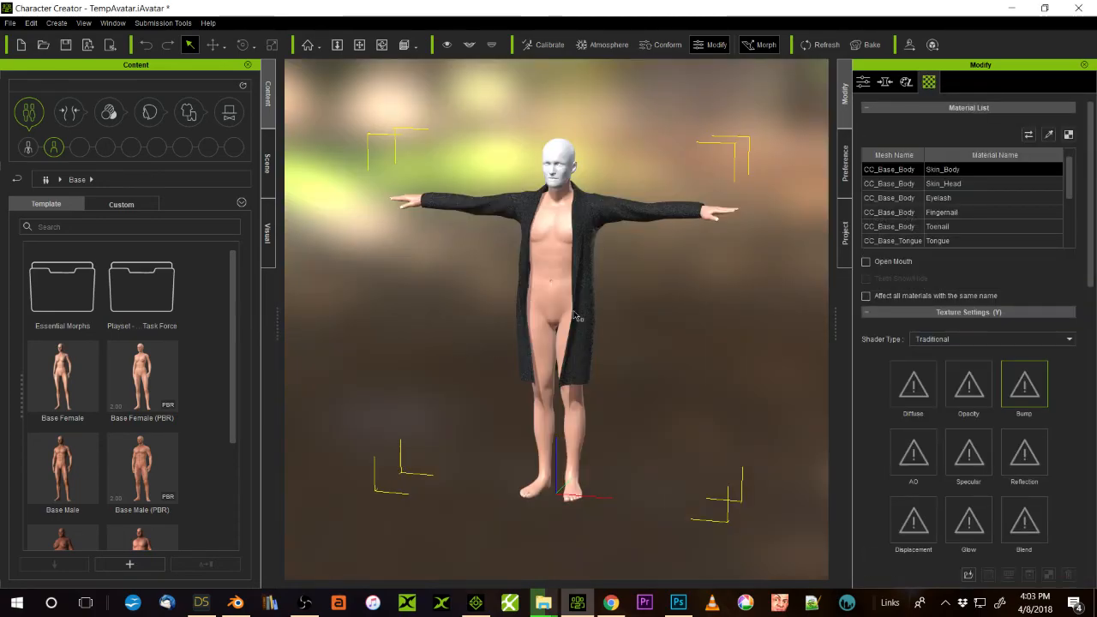
- Select the long coat and examine it close up from the front and at a three-quarter angle
left_click(589, 289)
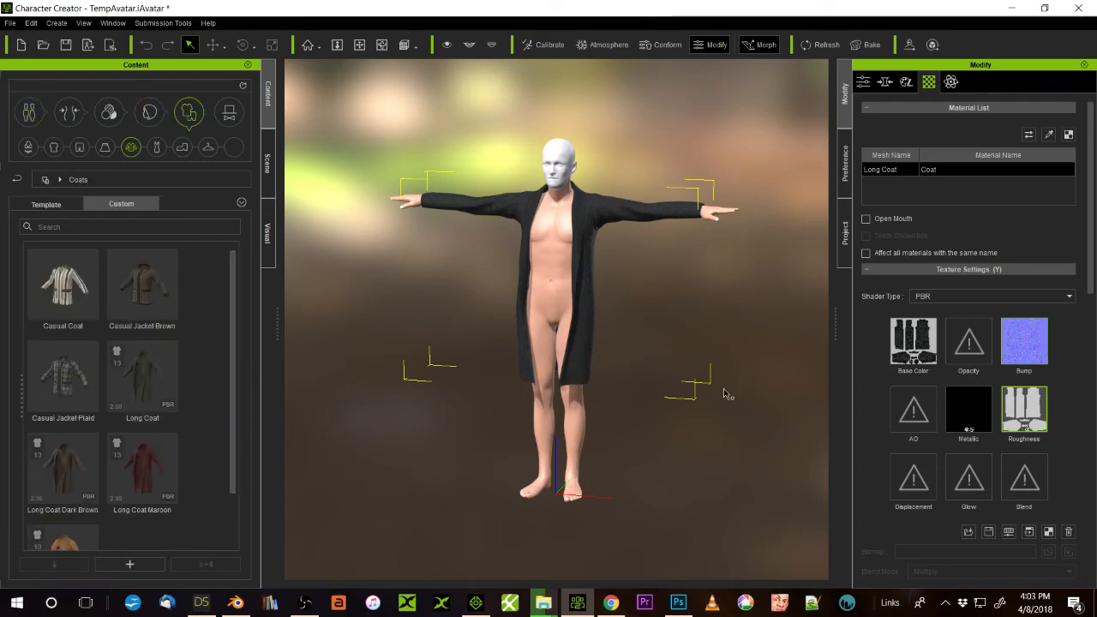
scroll(706, 332, "up", 2)
scroll(706, 332, "up", 3)
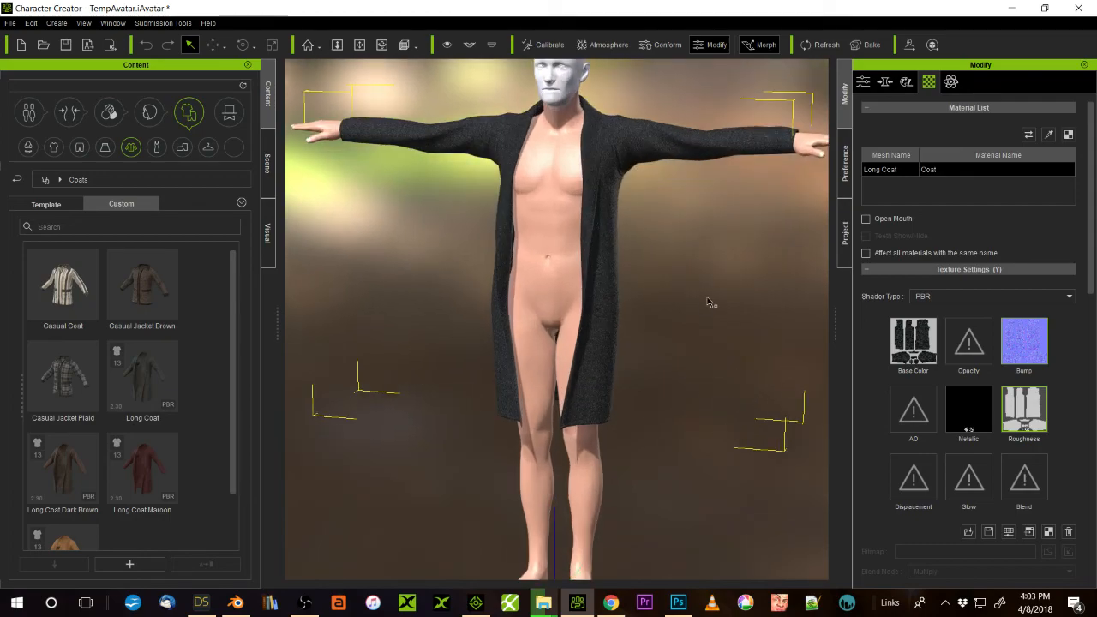
key("x")
left_click_drag(703, 256, 698, 318)
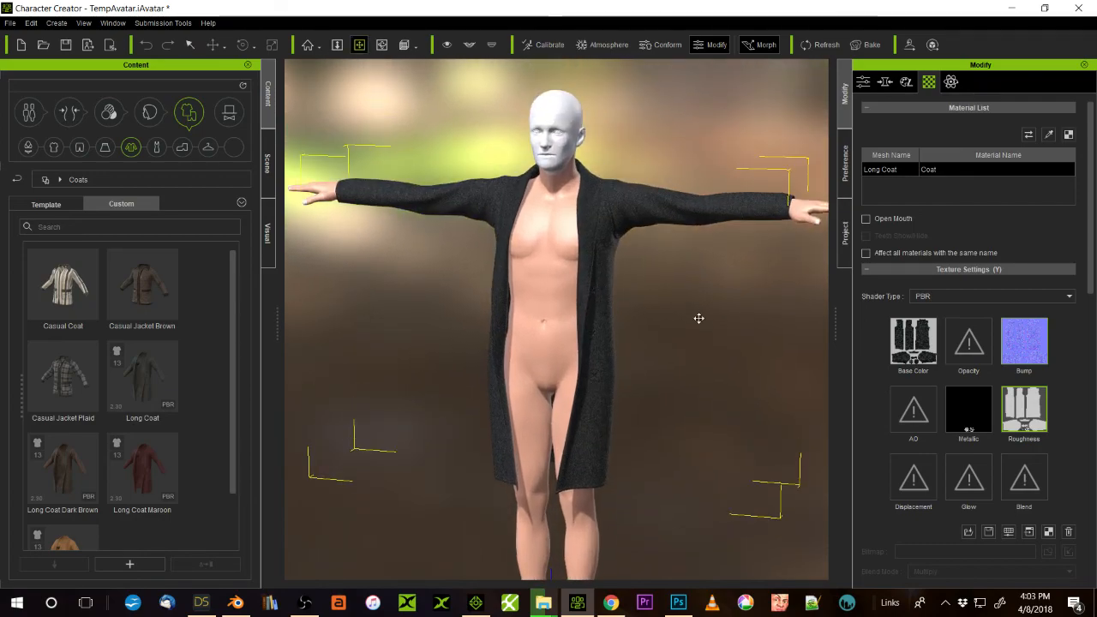
right_click_drag(698, 318, 653, 381)
mouse_move(709, 361)
right_mouse_down()
mouse_move(707, 311)
mouse_move(722, 347)
right_mouse_up()
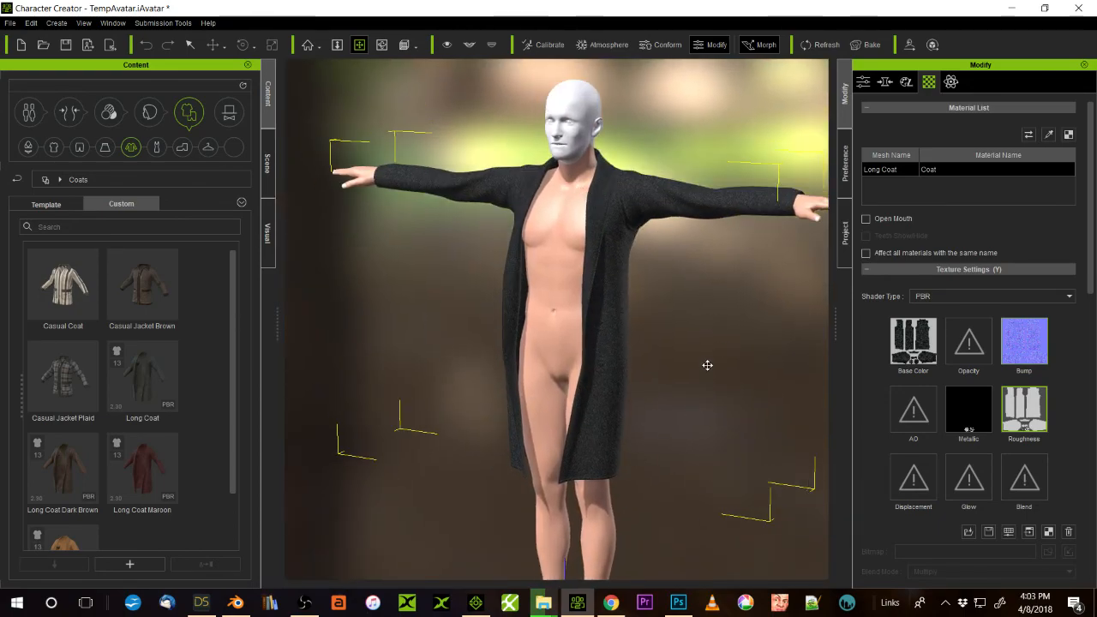
scroll(707, 364, "down", 2)
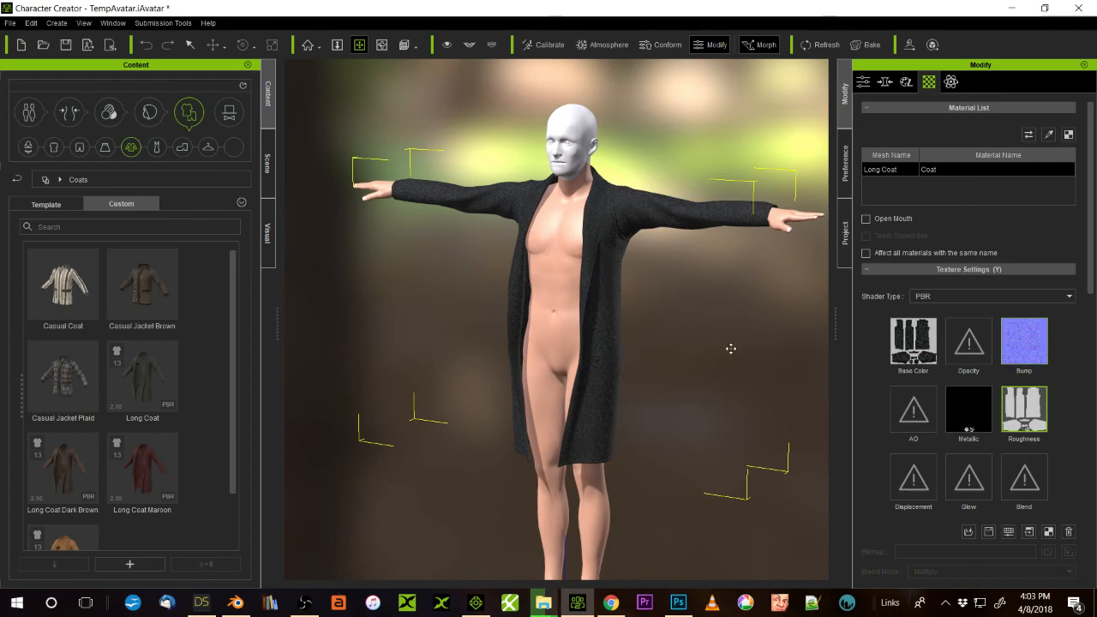